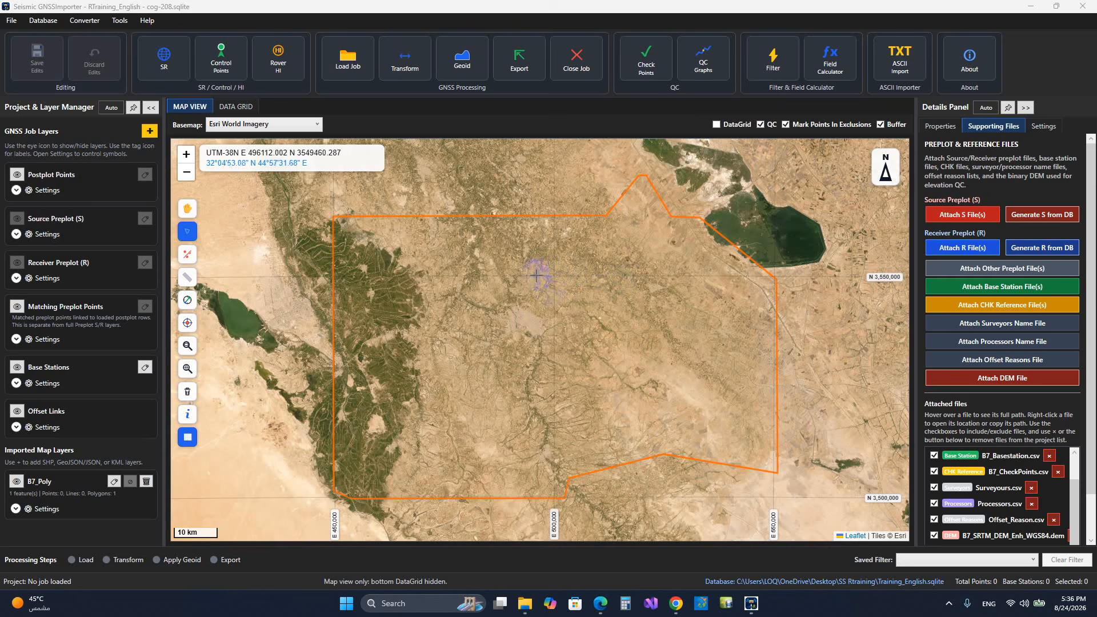
Step: Review the list of attached supporting files, and show the selected point properties
left_click_drag(565, 299, 552, 294)
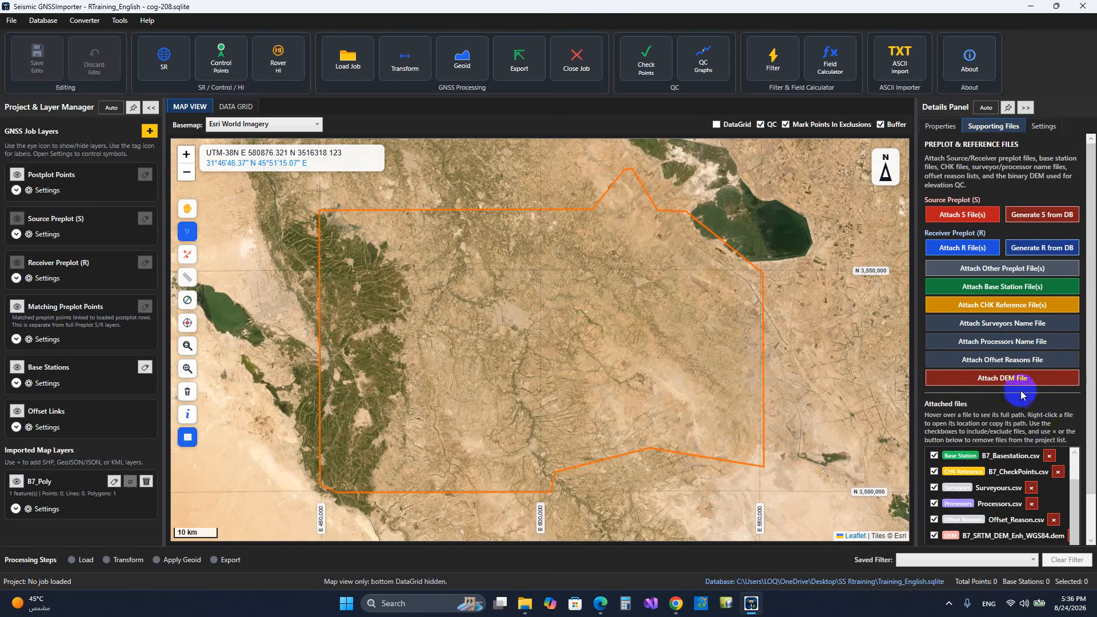
scroll(1023, 395, "down", 2)
scroll(1023, 414, "up", 2)
scroll(1006, 297, "up", 2)
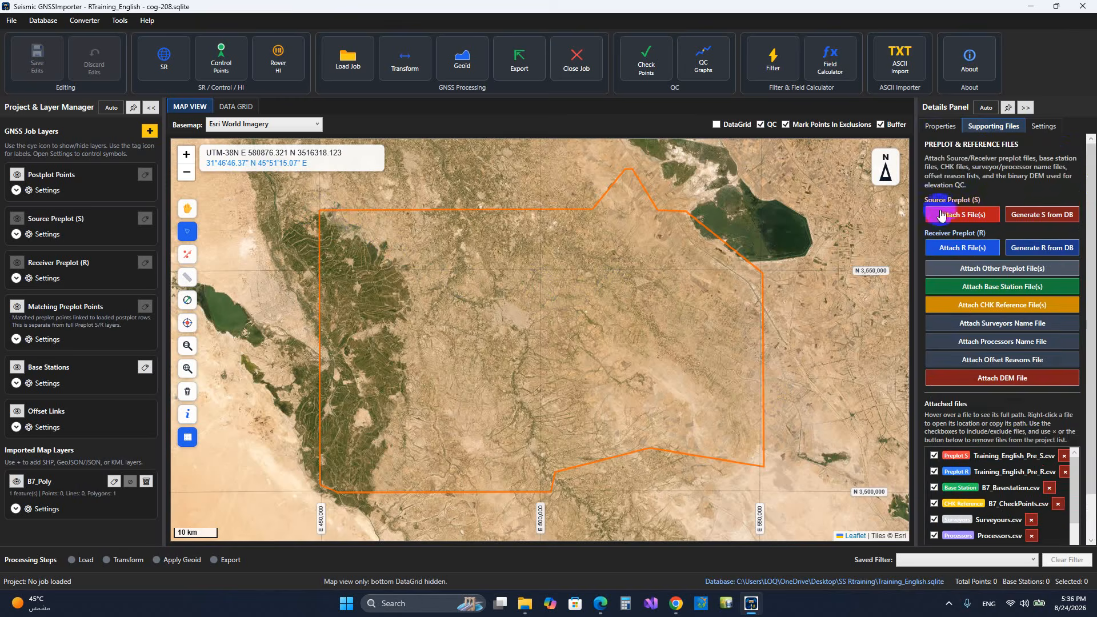
left_click(940, 127)
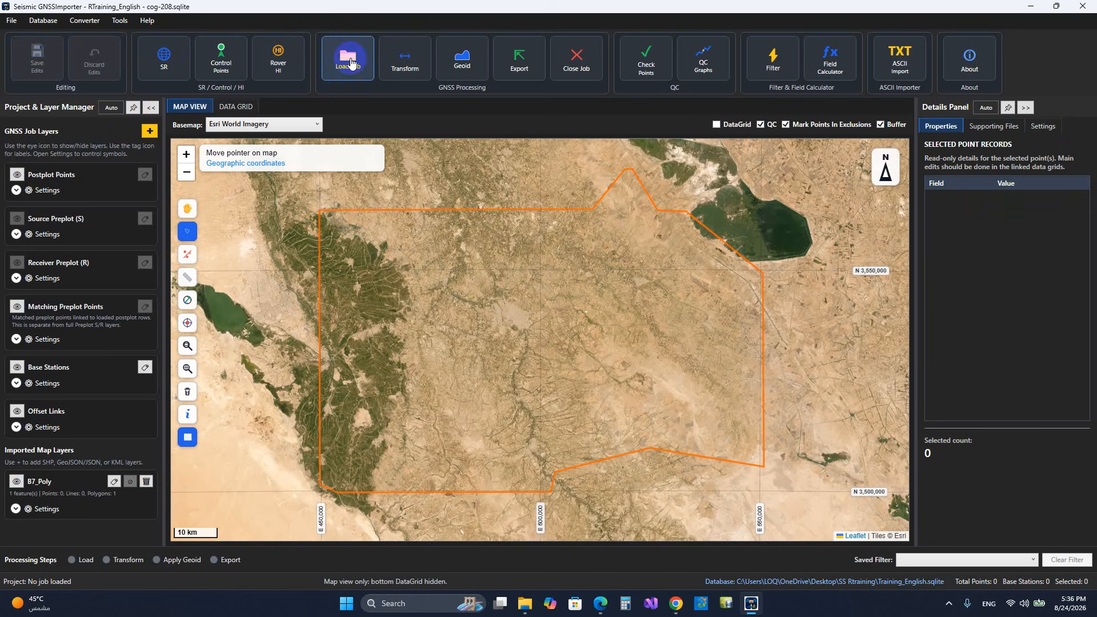
Step: Check which file formats can be loaded as a GNSS job, and cancel without choosing a file
left_click(351, 63)
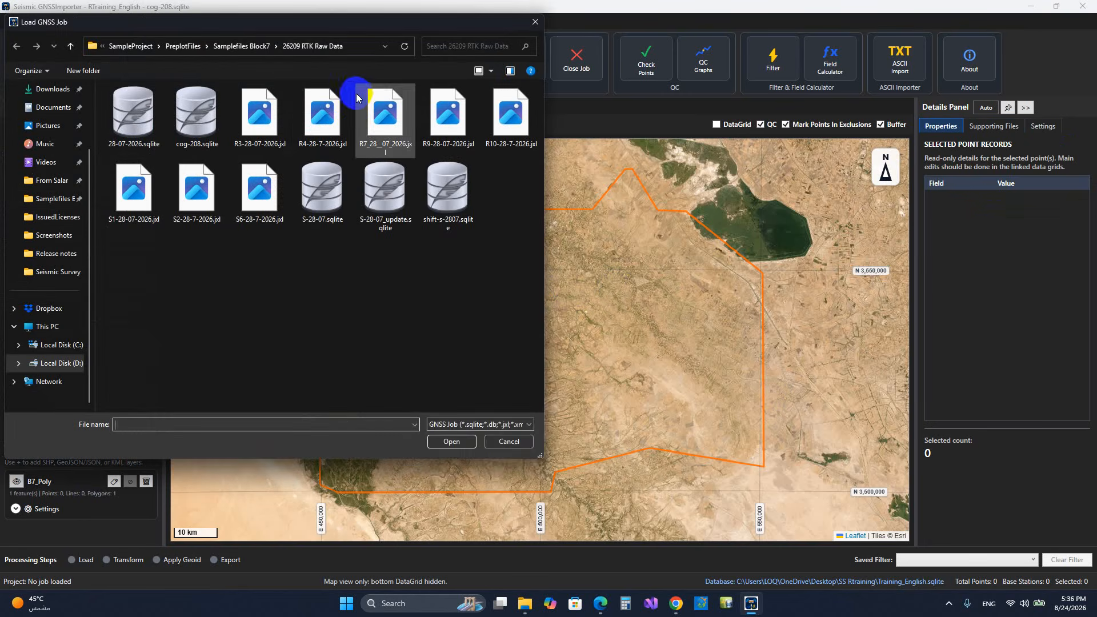
left_click(490, 424)
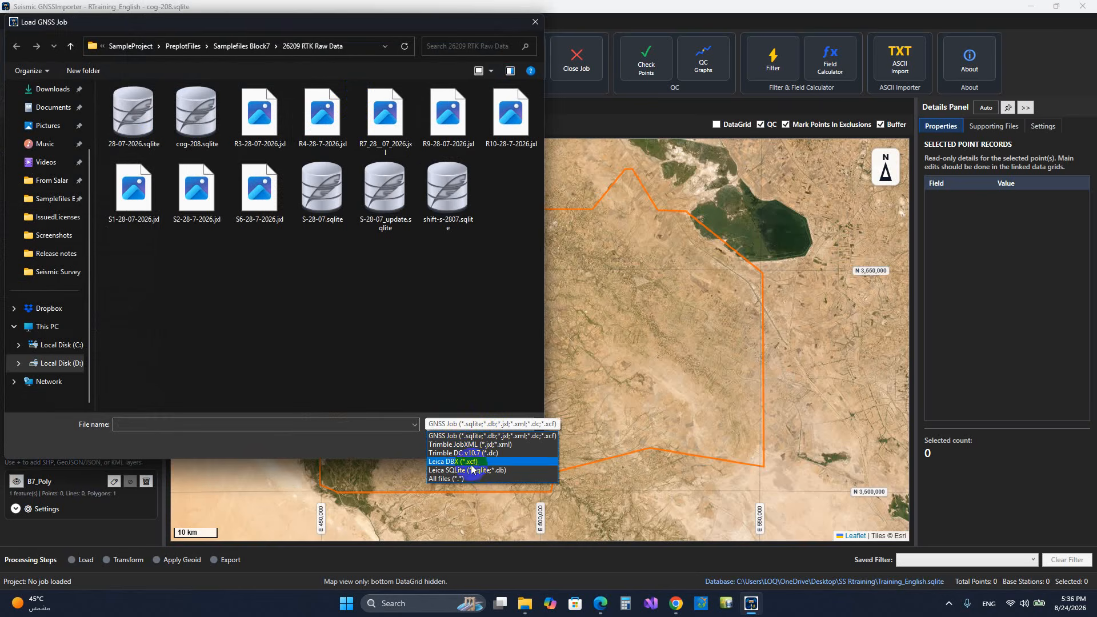
left_click(357, 450)
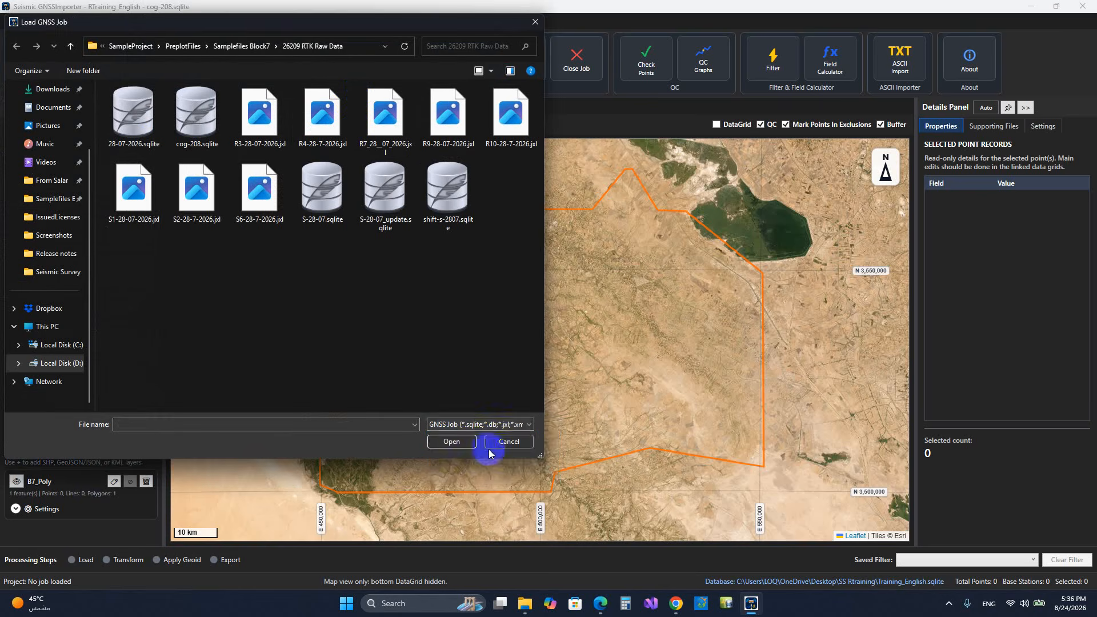
left_click(509, 443)
Step: Examine the GNSS CSV to SQLite converter's input formats, folder, output and run settings, and close it without converting
left_click(84, 20)
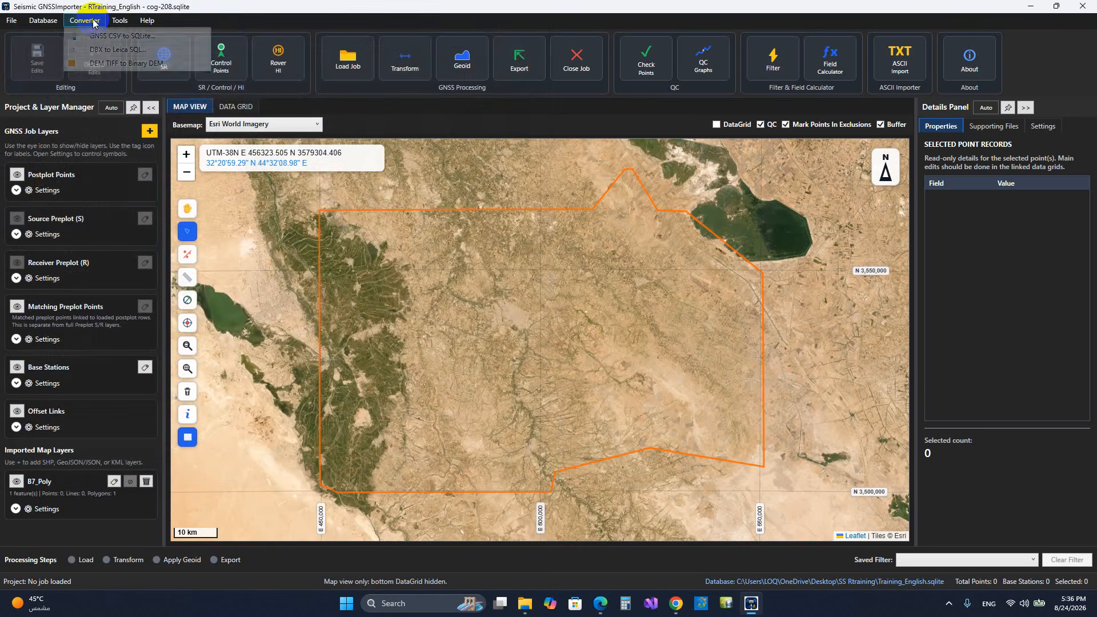
left_click(101, 37)
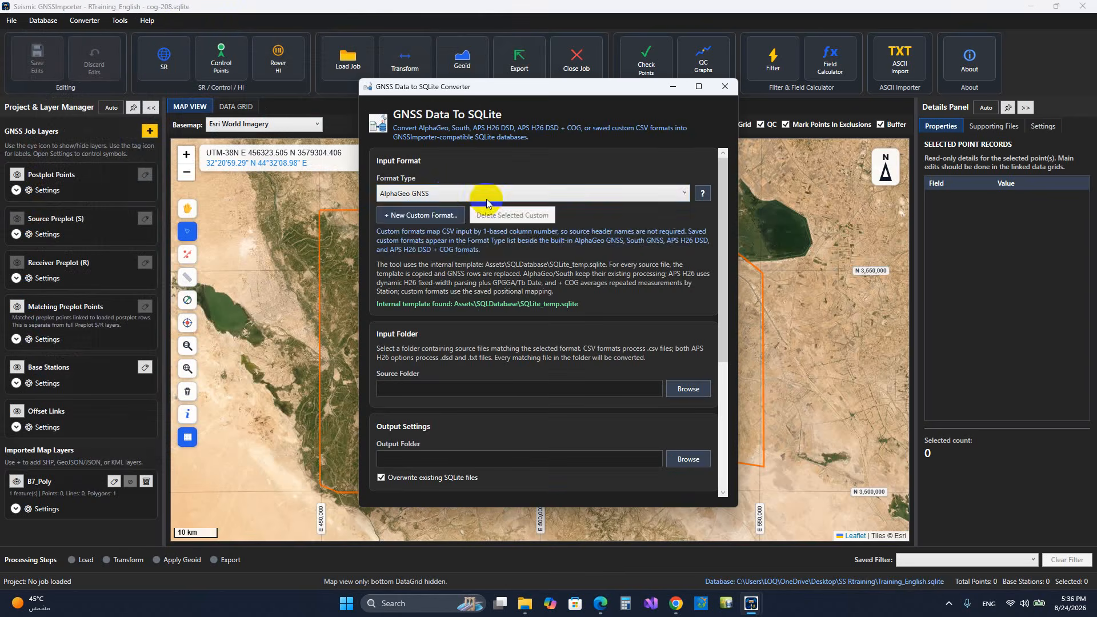
left_click(451, 195)
left_click(451, 196)
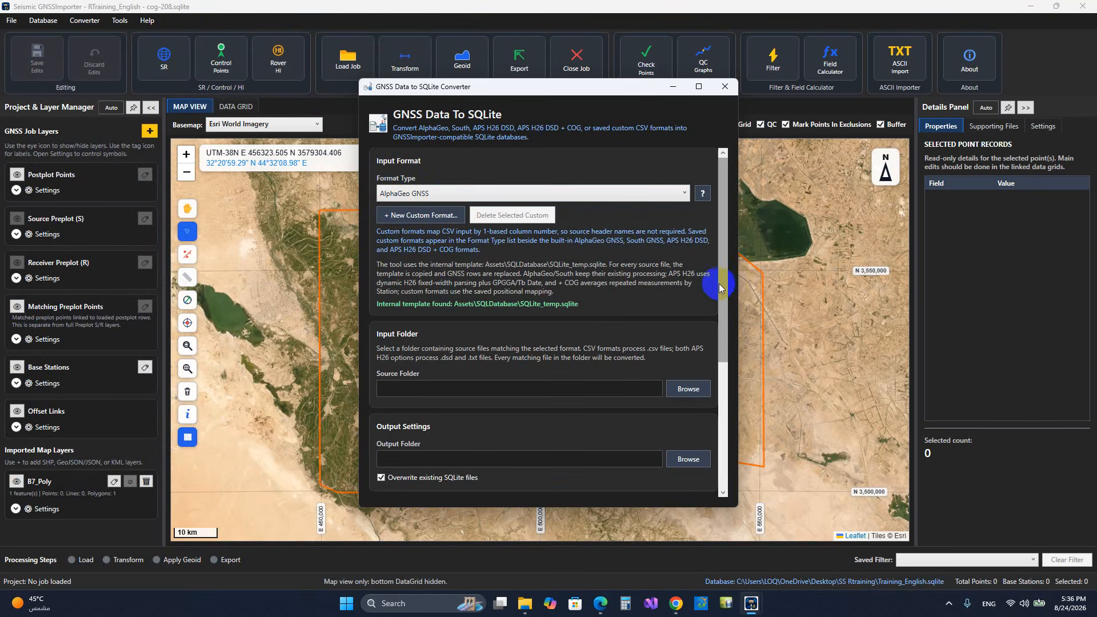
left_click_drag(723, 288, 729, 408)
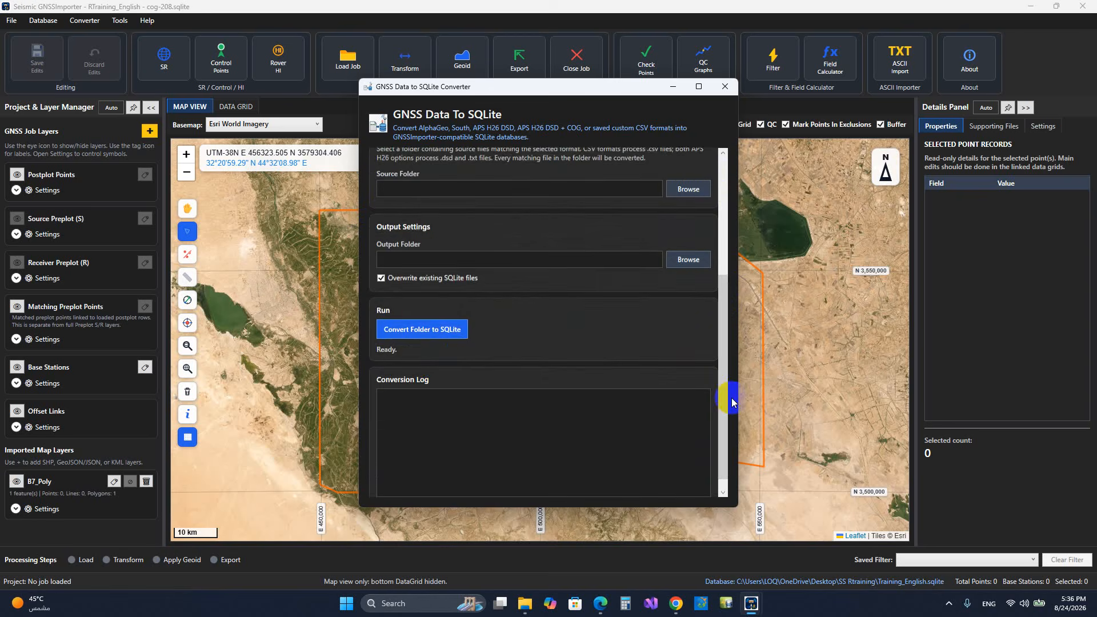
left_click(725, 86)
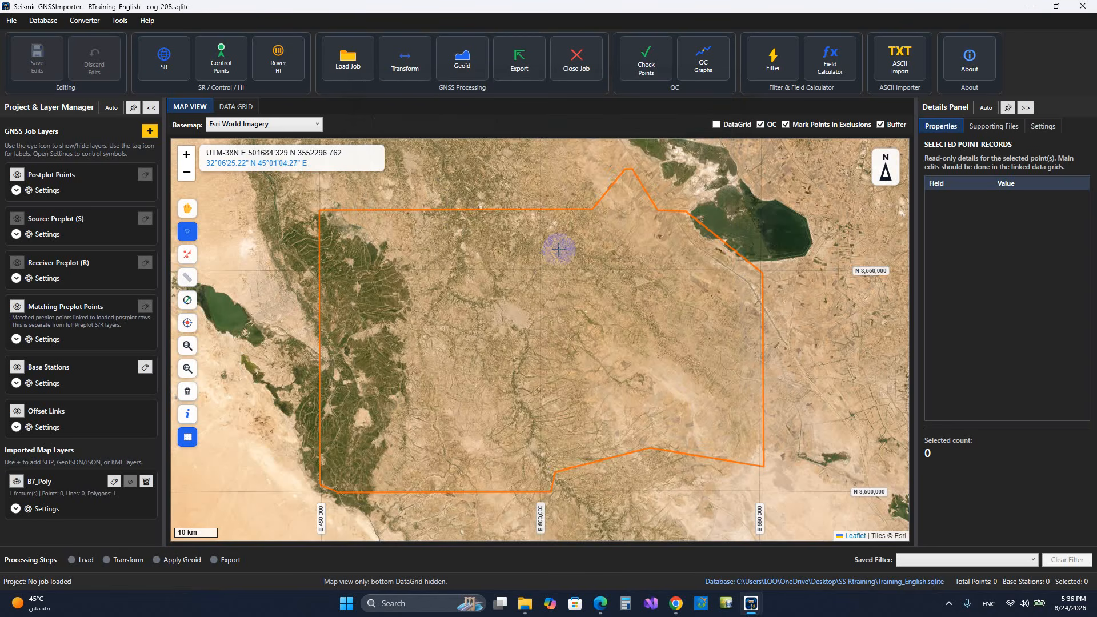
Step: Load the GNSS job R3-28-07-2026.jxl, acknowledge the duplicates notice and close the base station review
left_click(345, 68)
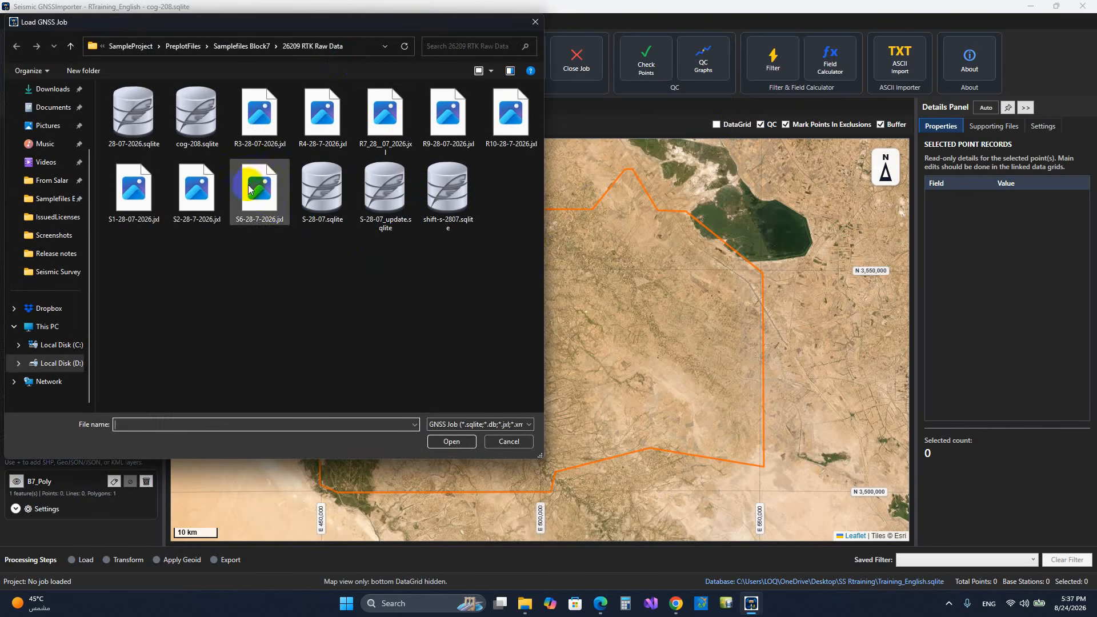
left_click(253, 112)
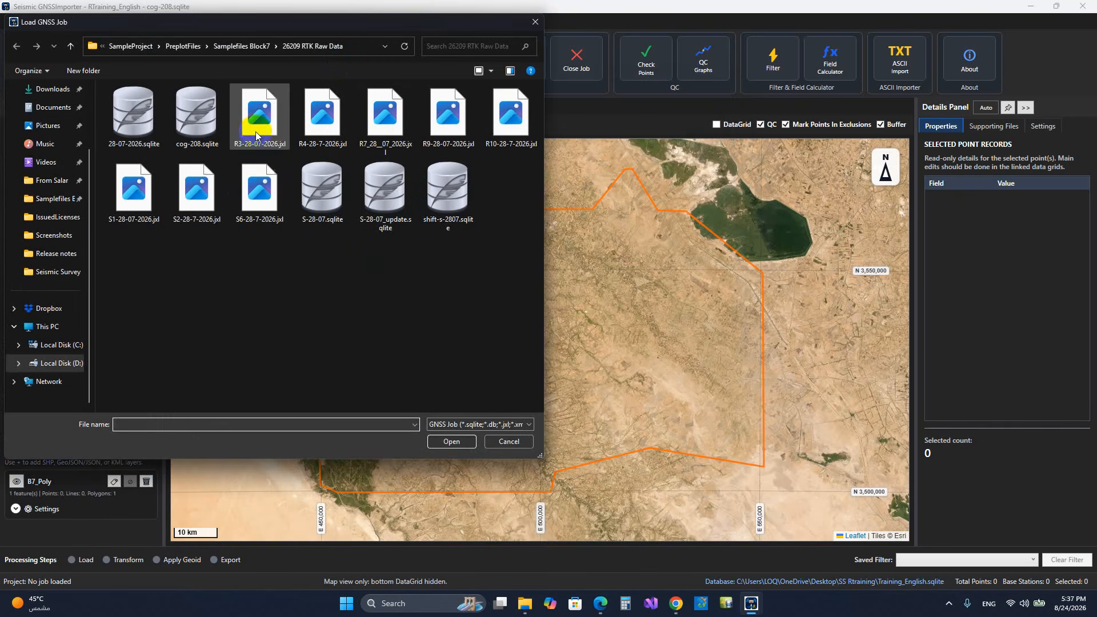
left_click(445, 442)
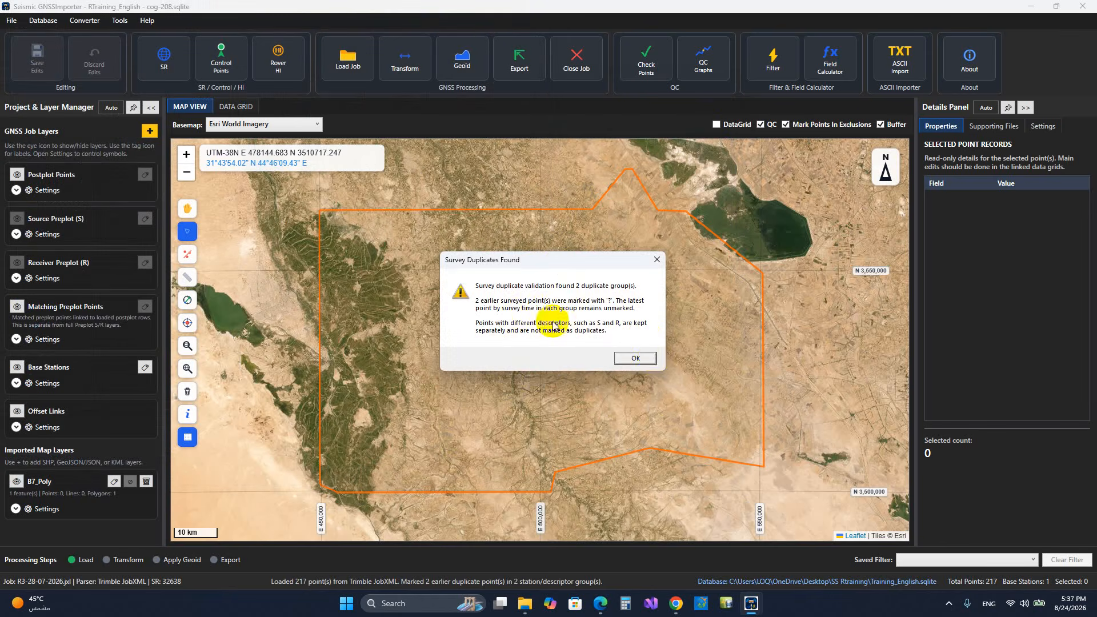
left_click(646, 360)
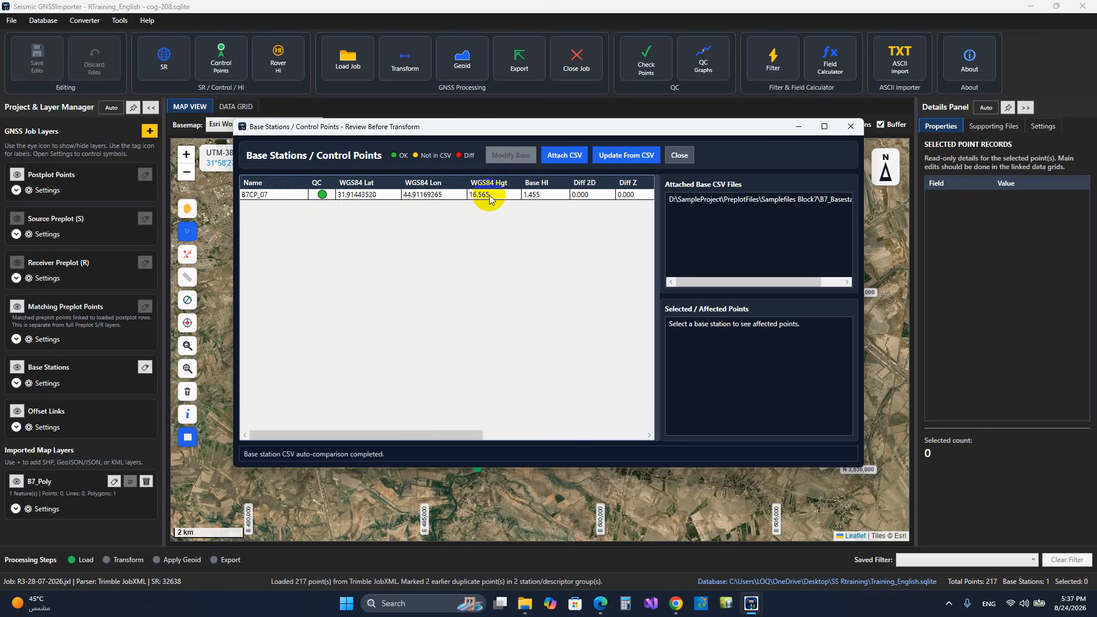
left_click(496, 156)
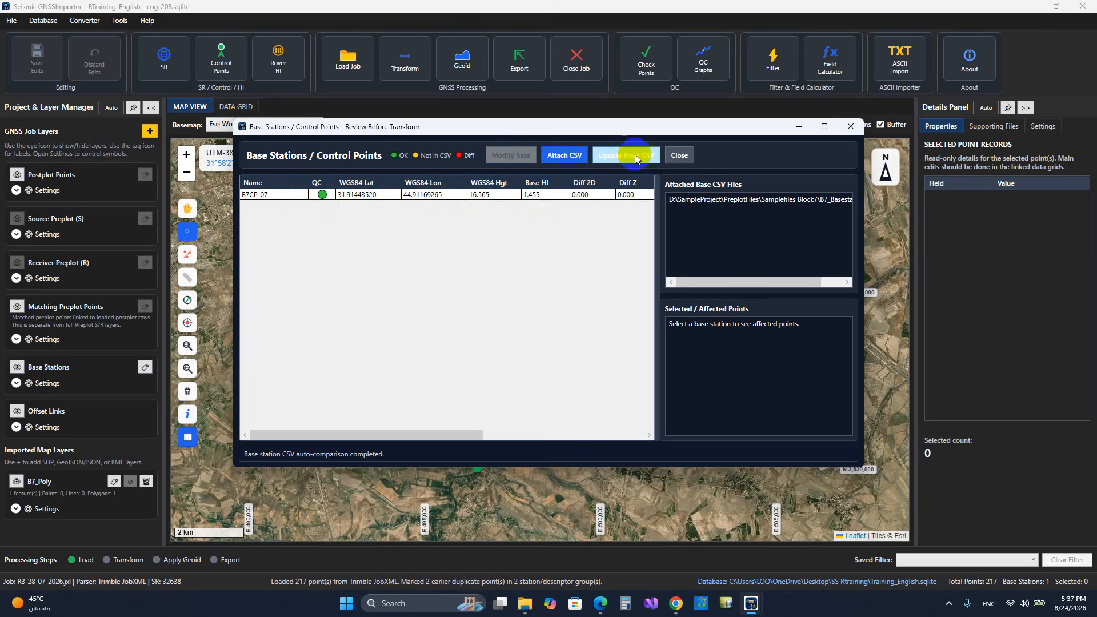
left_click(679, 163)
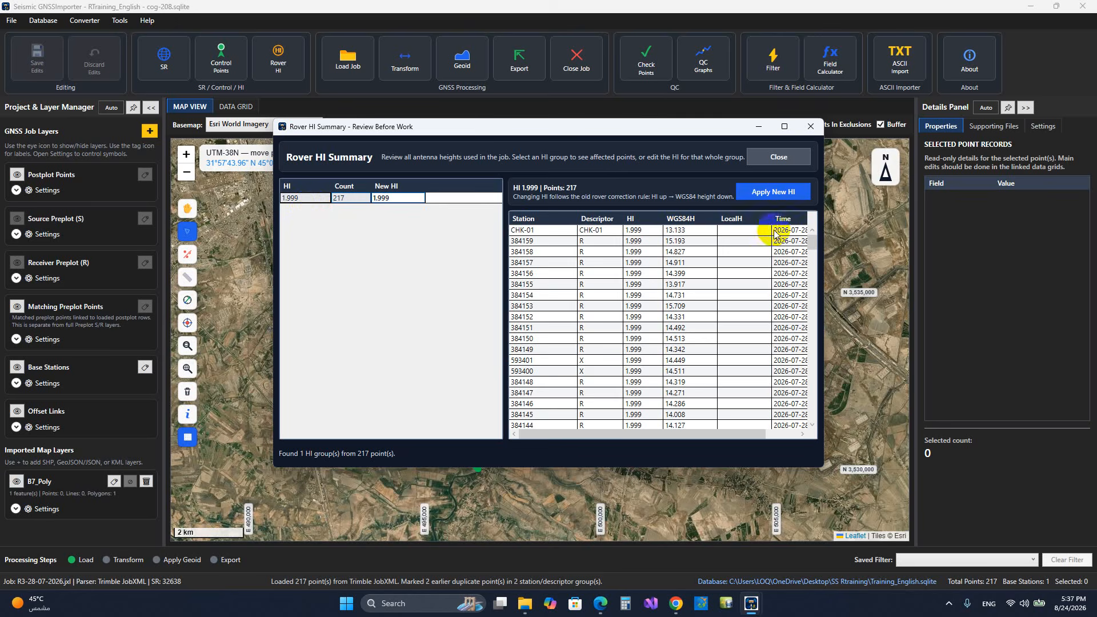
Step: Try a new HI of 2.2 for the rover group in the Rover HI Summary, and close it without applying
mouse_move(811, 241)
left_mouse_down()
mouse_move(836, 344)
mouse_move(836, 436)
mouse_move(820, 221)
left_mouse_up()
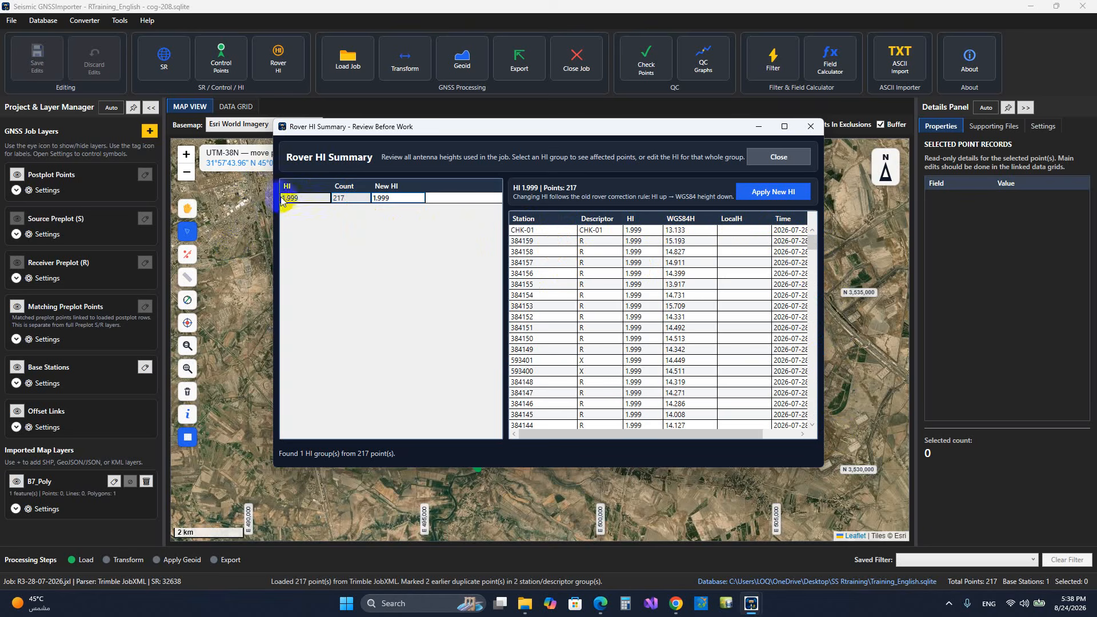
left_click(341, 204)
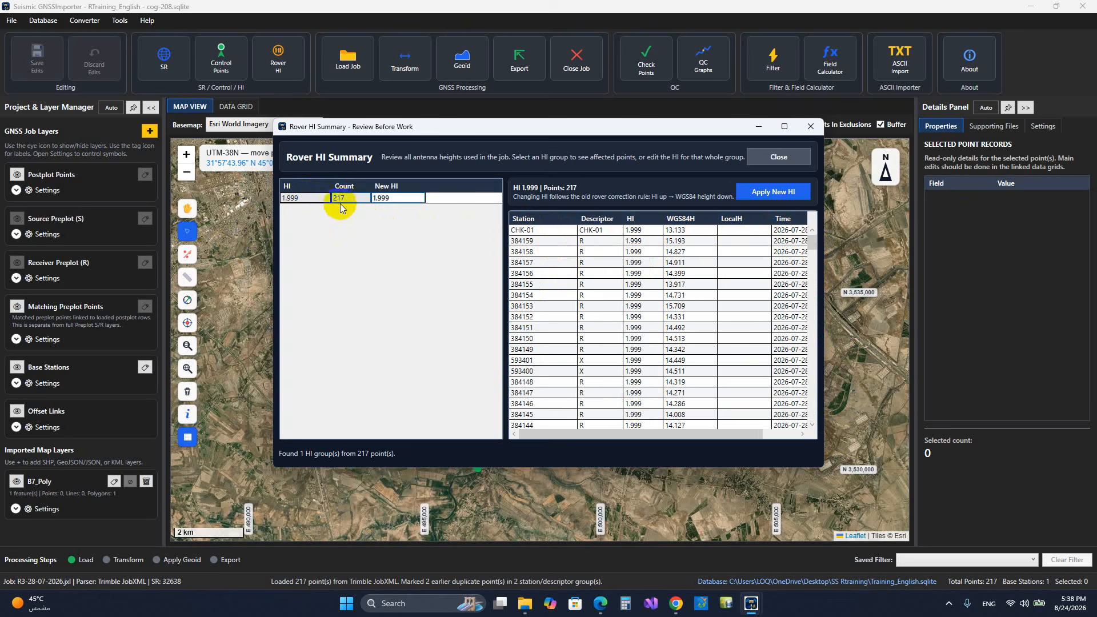
left_click(387, 200)
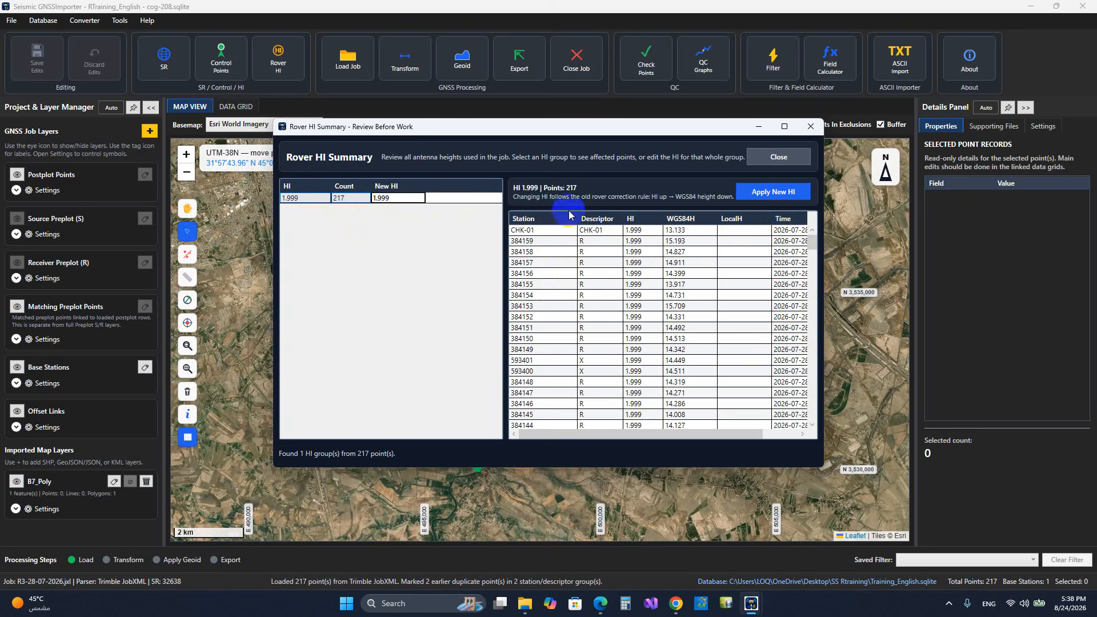
left_click(387, 203)
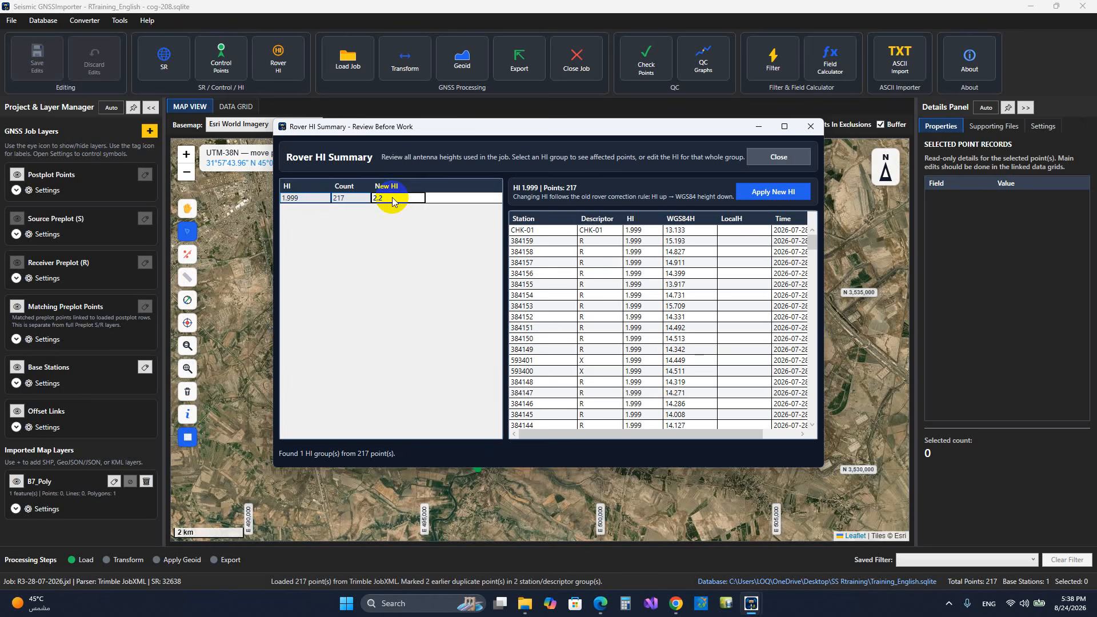
left_click(783, 157)
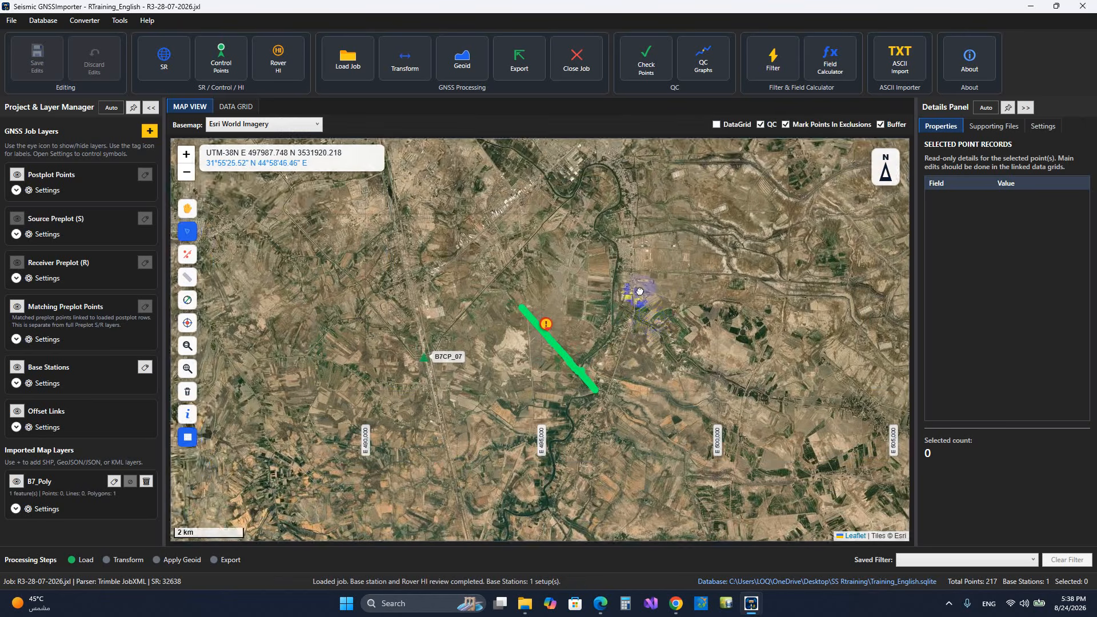
Step: Inspect the attributes of the duplicate-flagged survey points 384015 and 384016 on the map
scroll(529, 297, "up", 6)
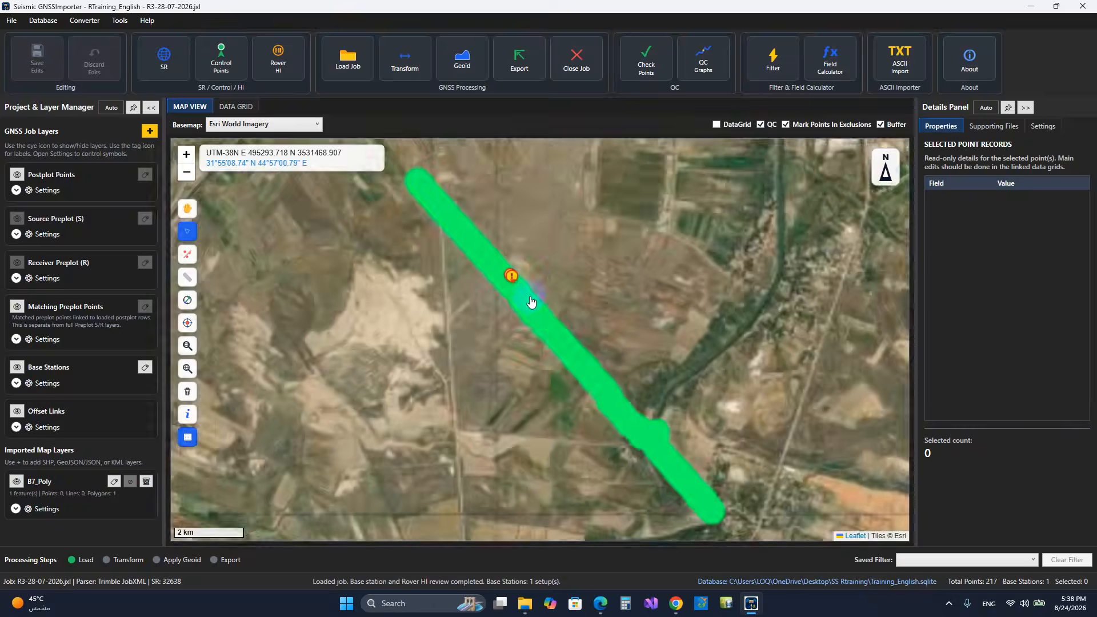
scroll(491, 288, "up", 1)
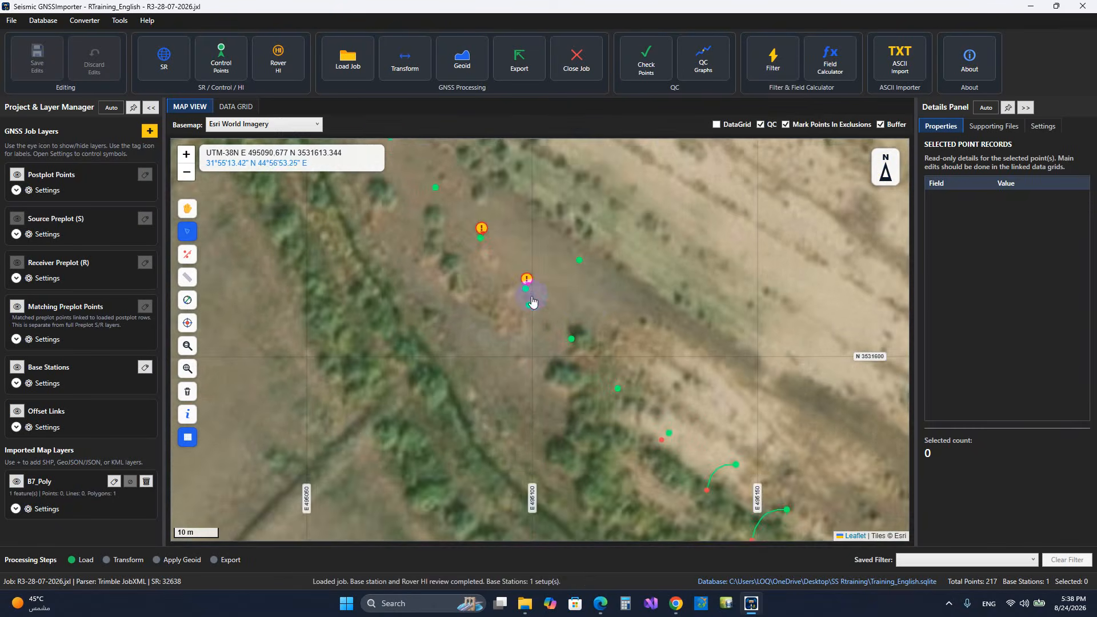
left_click(529, 294)
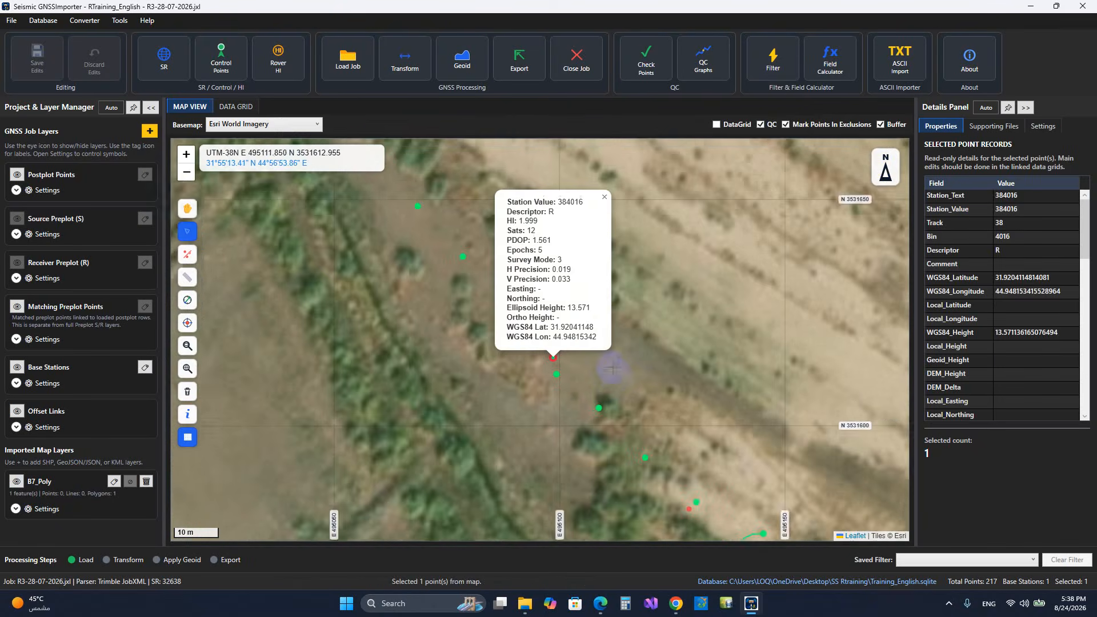
scroll(614, 368, "up", 1)
left_click(400, 250)
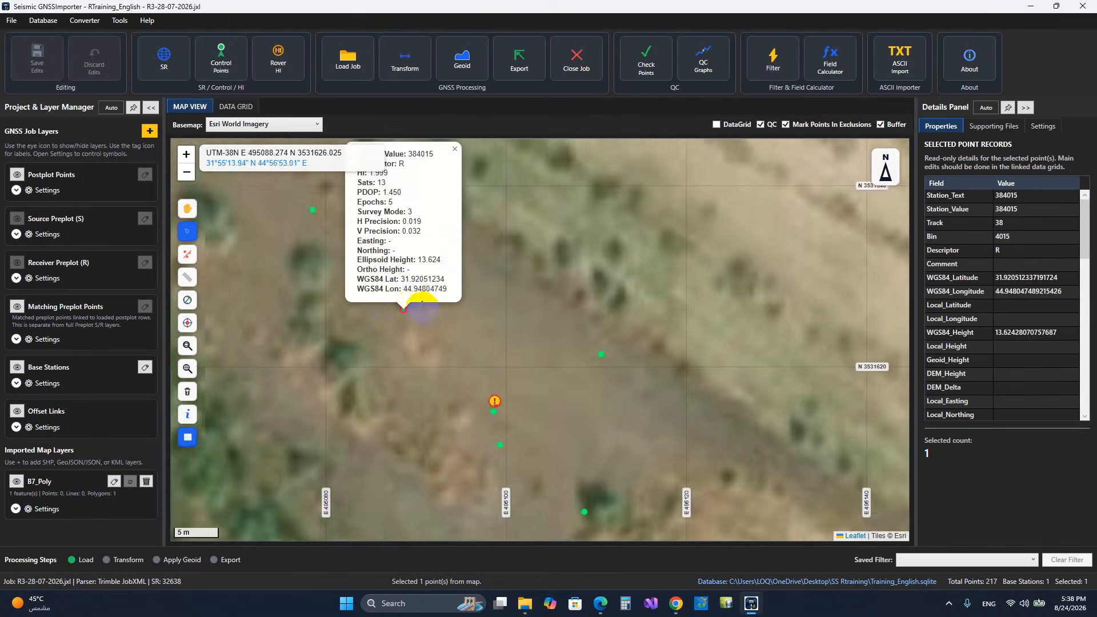
left_click_drag(518, 340, 569, 368)
left_click(515, 375)
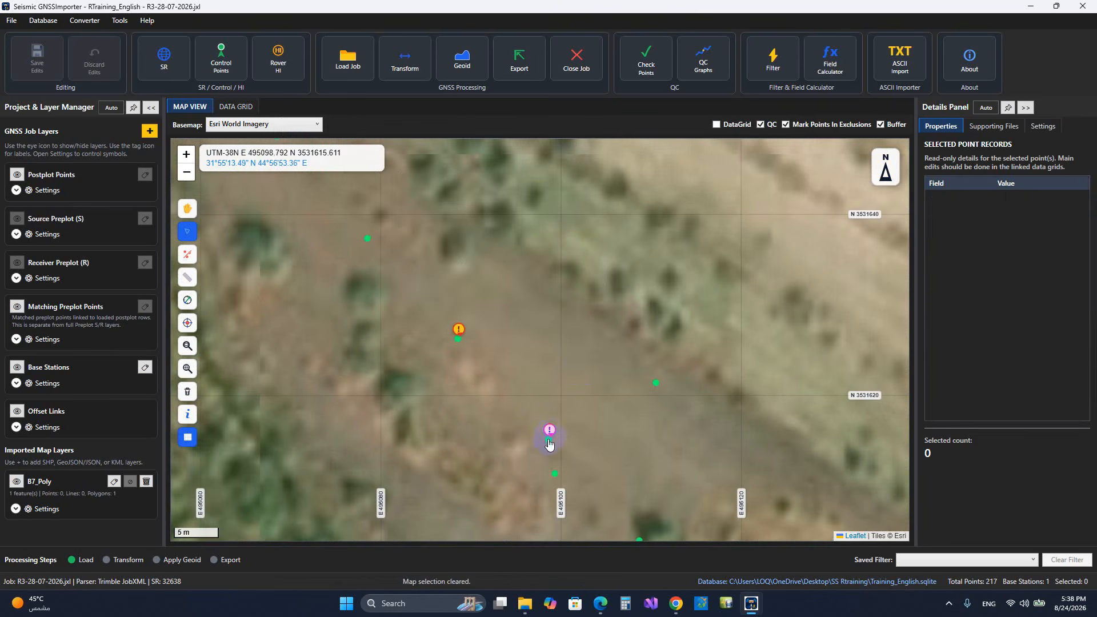
left_click(549, 442)
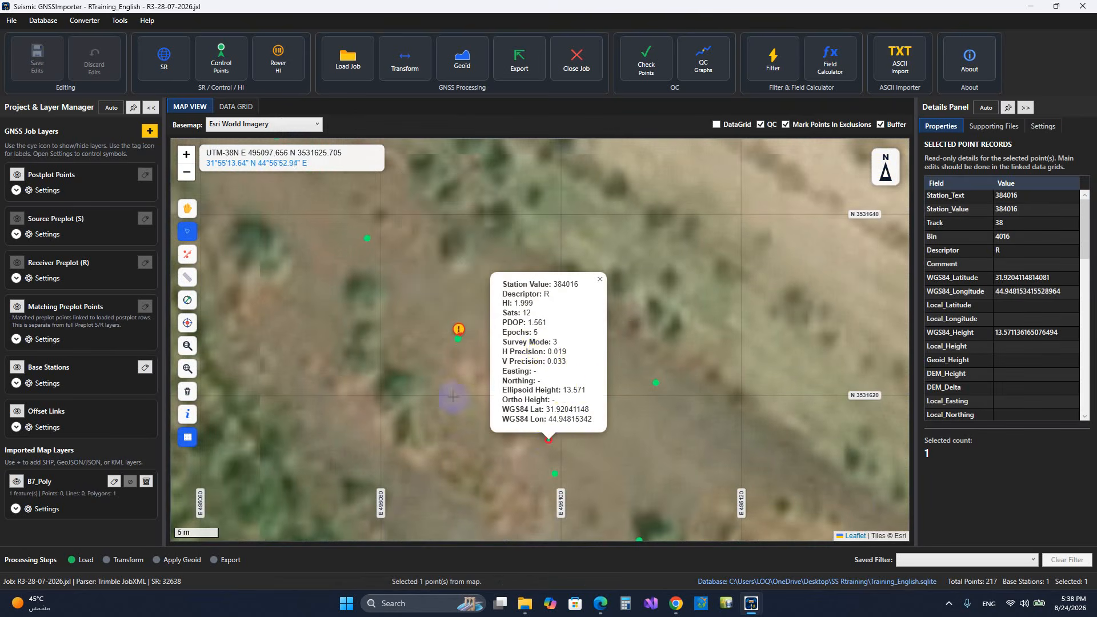
Step: Show the job's records in the data grid and sort them by StationValue in ascending order
left_click(235, 124)
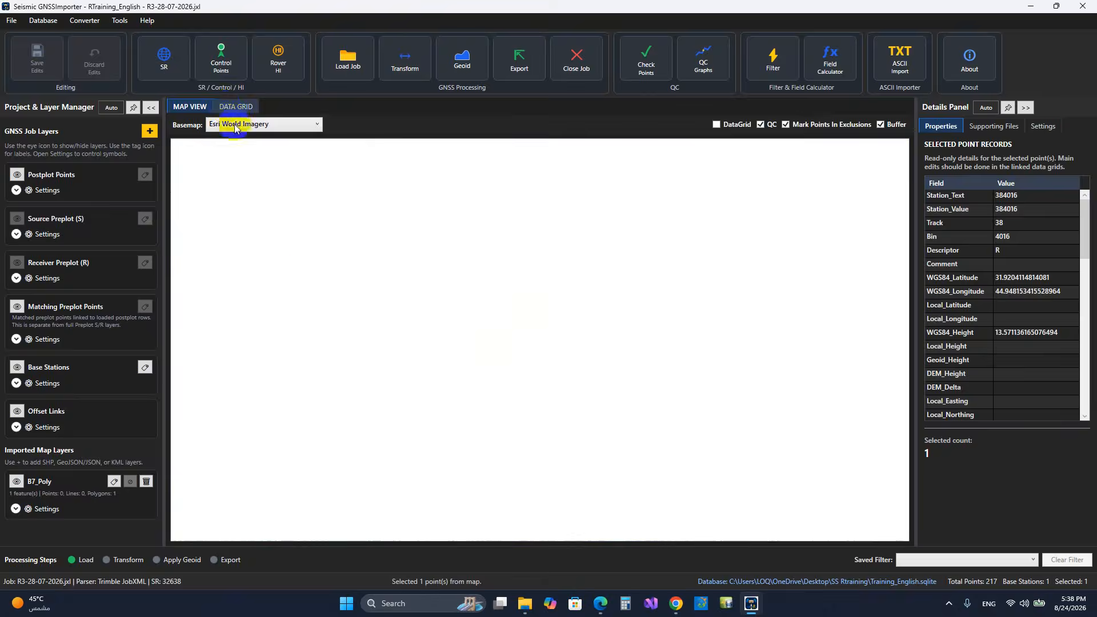
left_click(236, 107)
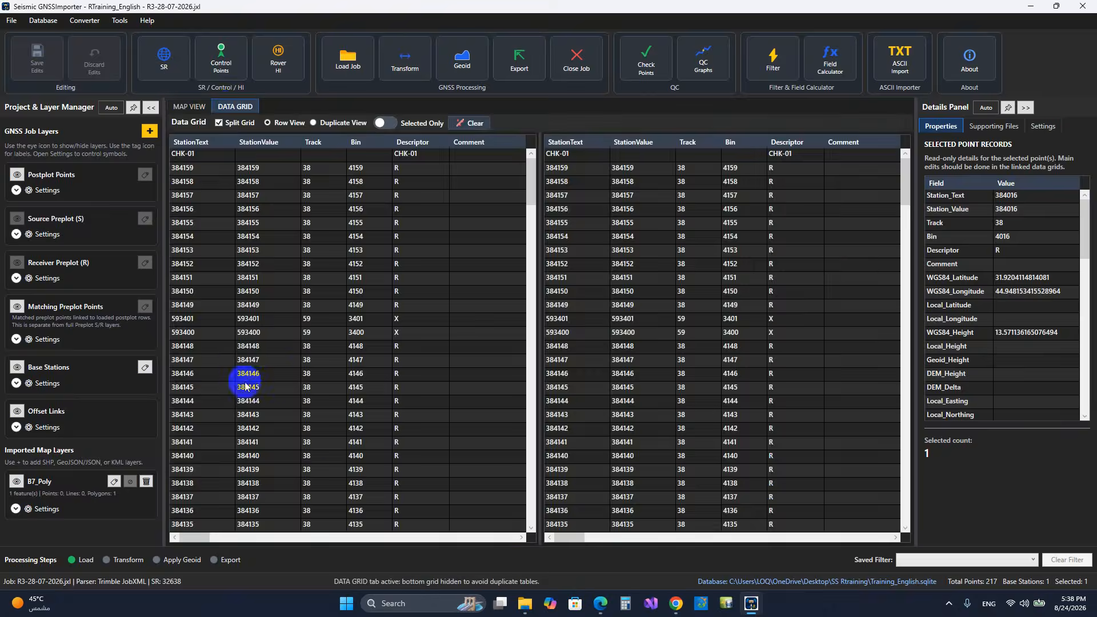
left_click(268, 143)
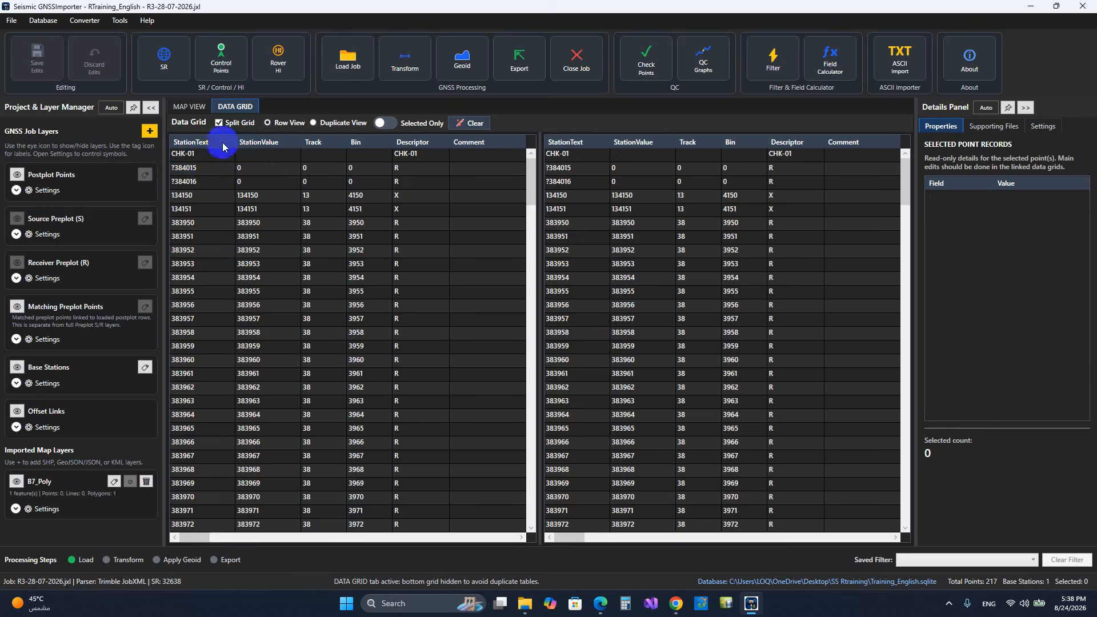
Step: Return to the map, dismiss the point pop-up and examine the offset links between surveyed and preplot points along the line
left_click(188, 107)
scroll(499, 314, "down", 1)
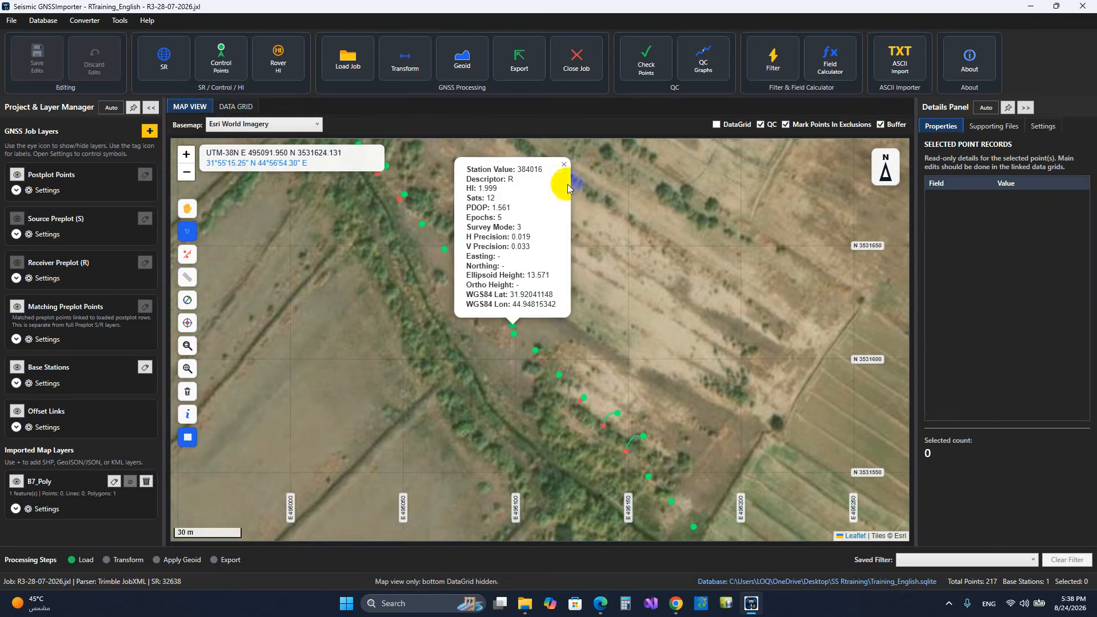
left_click(567, 173)
scroll(572, 257, "down", 2)
left_click_drag(607, 376, 576, 364)
scroll(576, 364, "down", 2)
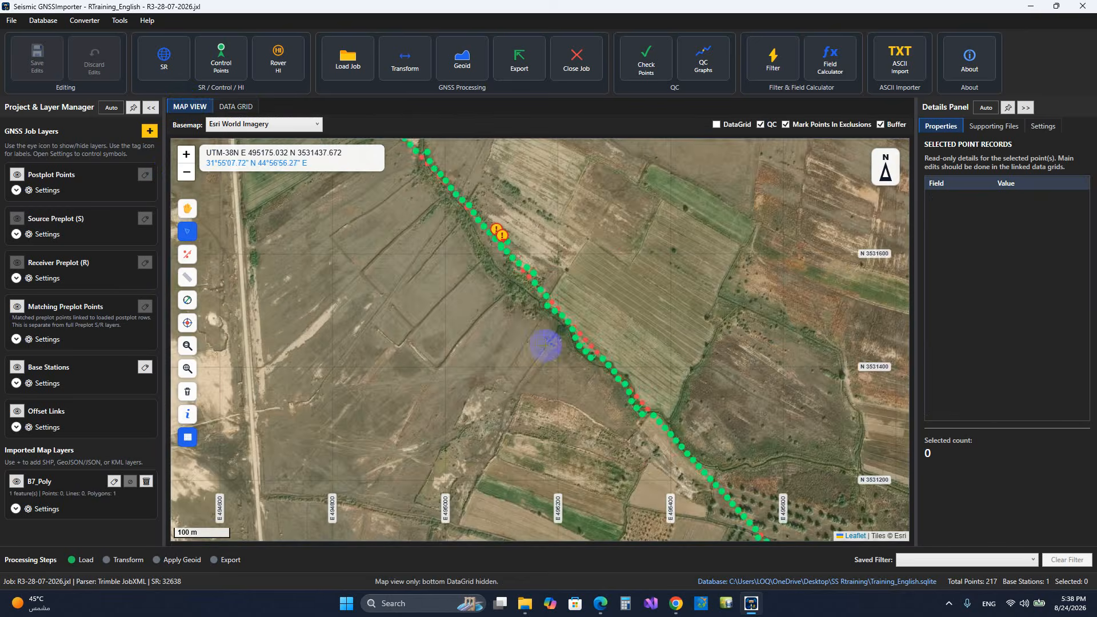
scroll(542, 354, "up", 2)
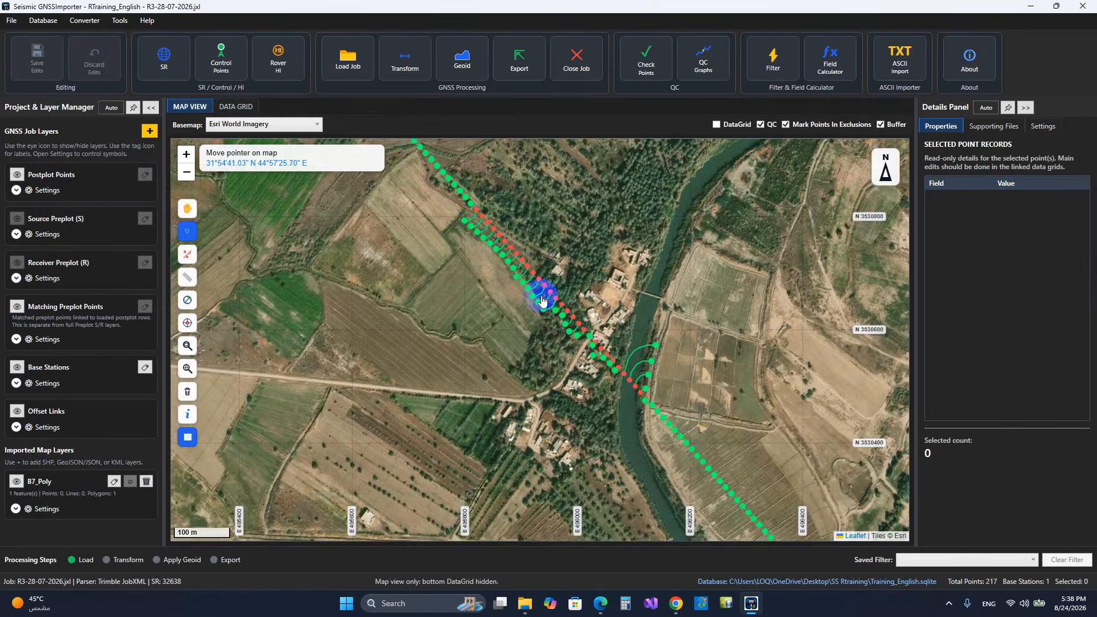
left_click_drag(544, 270, 637, 314)
scroll(582, 274, "up", 1)
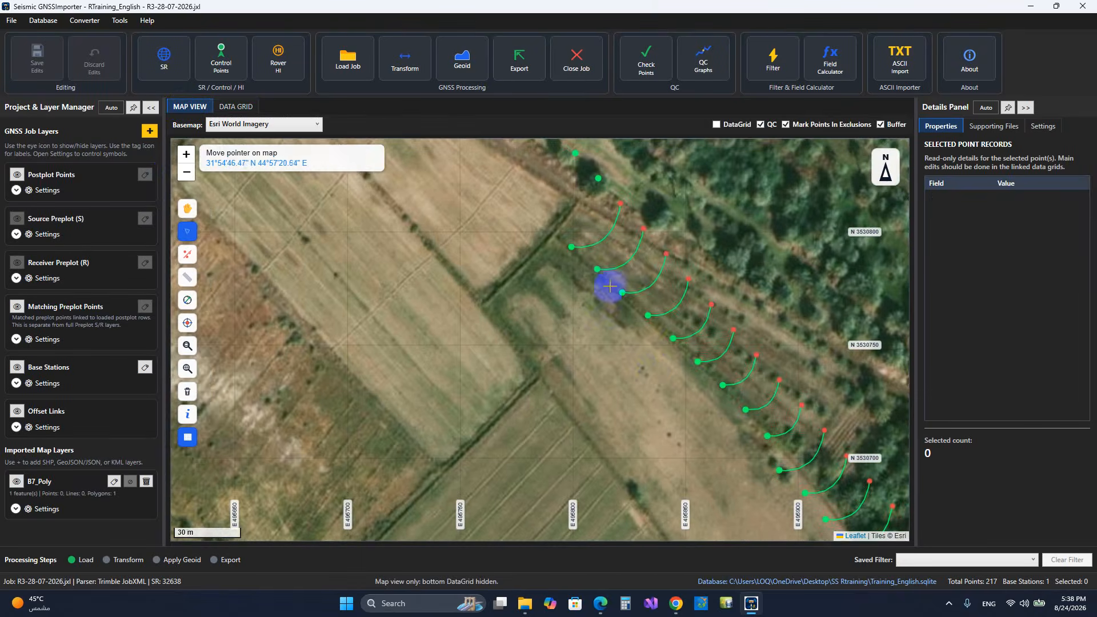
Step: Examine the offset links, glance at the project's attached supporting files, and review the full survey line on the map
scroll(631, 364, "up", 1)
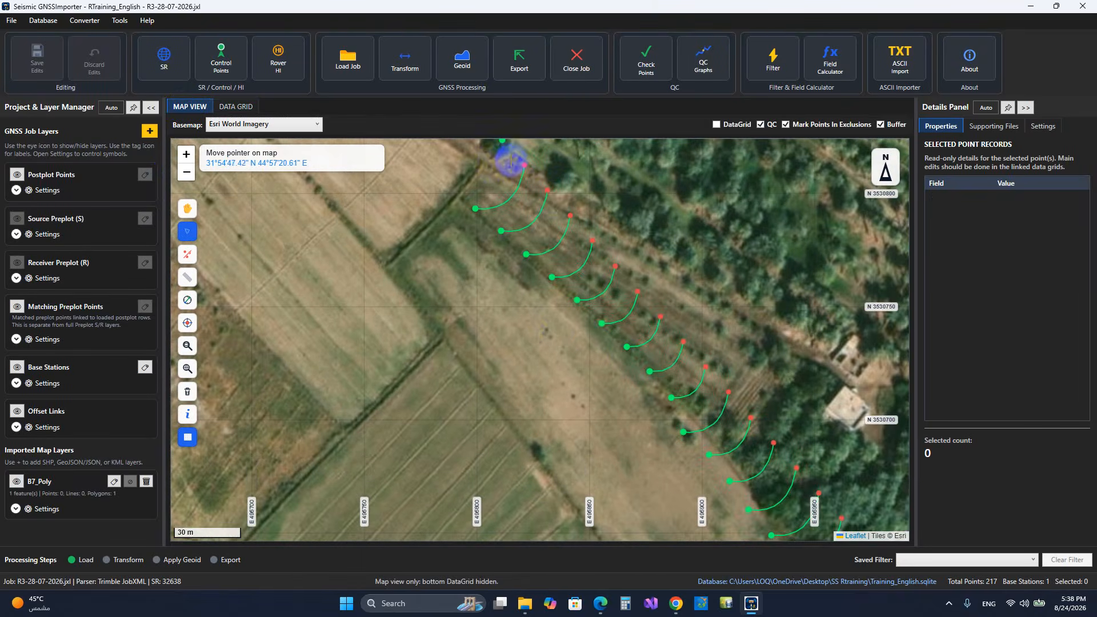
left_click(991, 131)
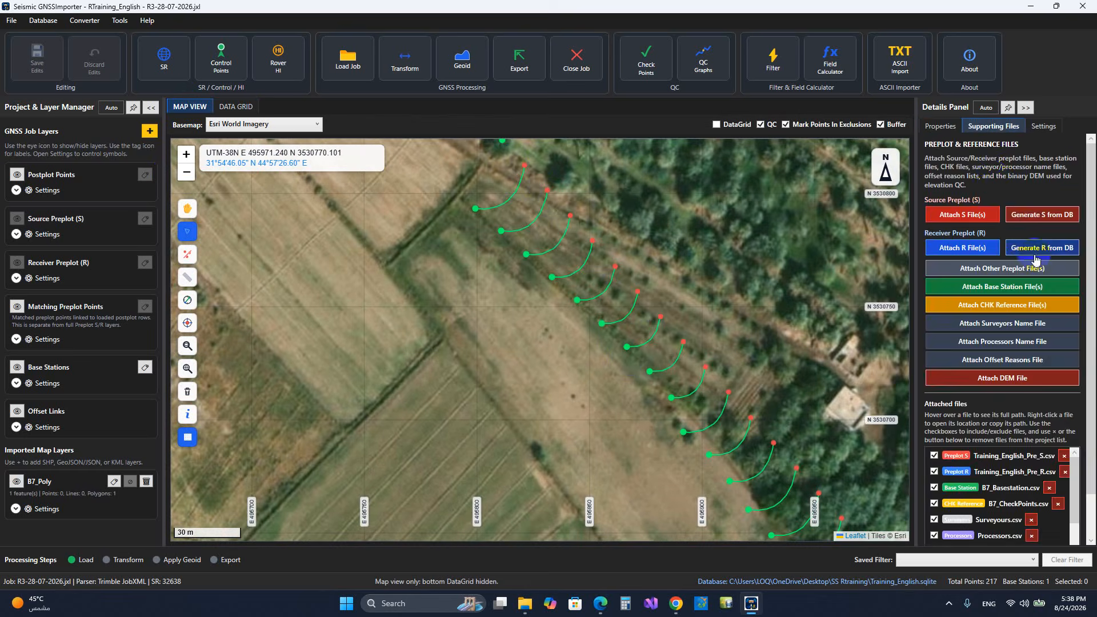
left_click(941, 125)
scroll(663, 297, "down", 3)
left_click_drag(709, 385, 551, 332)
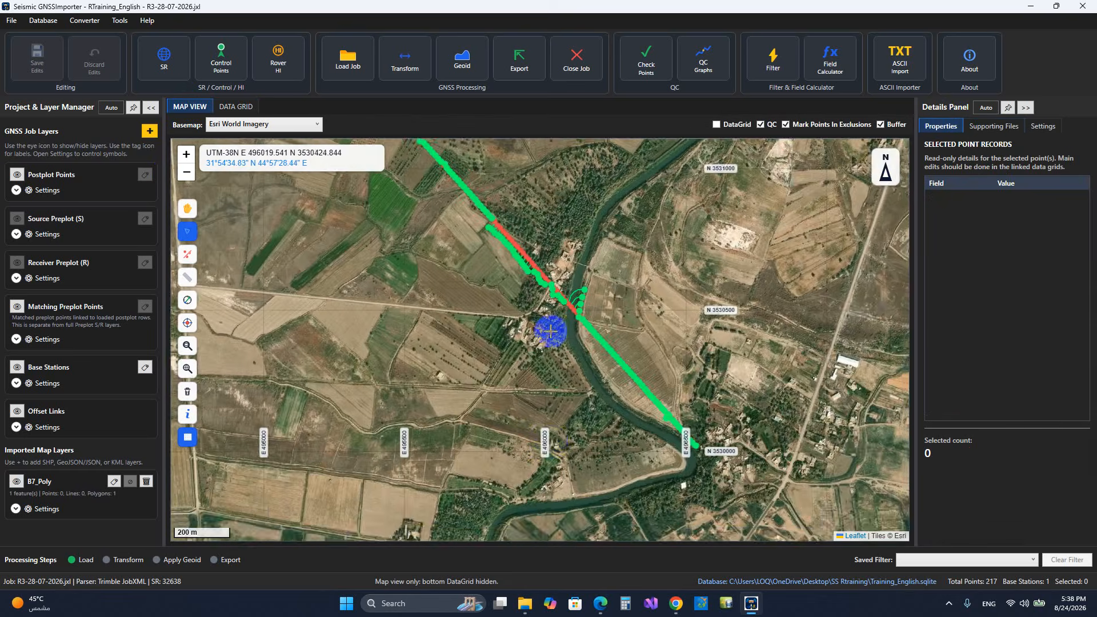
left_click_drag(434, 273, 556, 456)
scroll(502, 385, "down", 1)
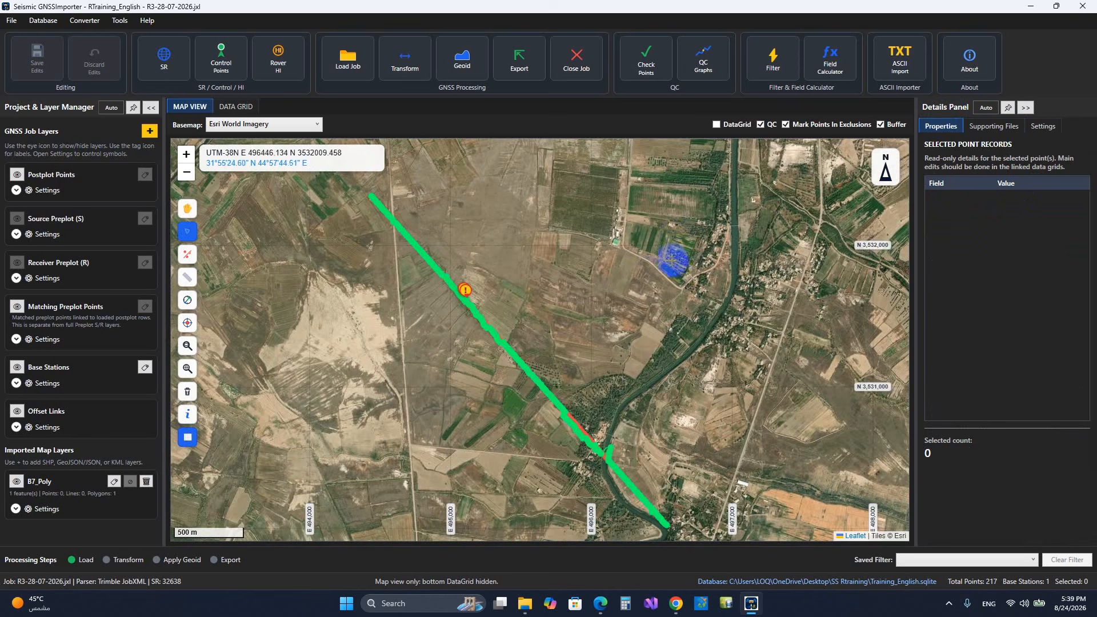
left_click_drag(654, 348, 722, 320)
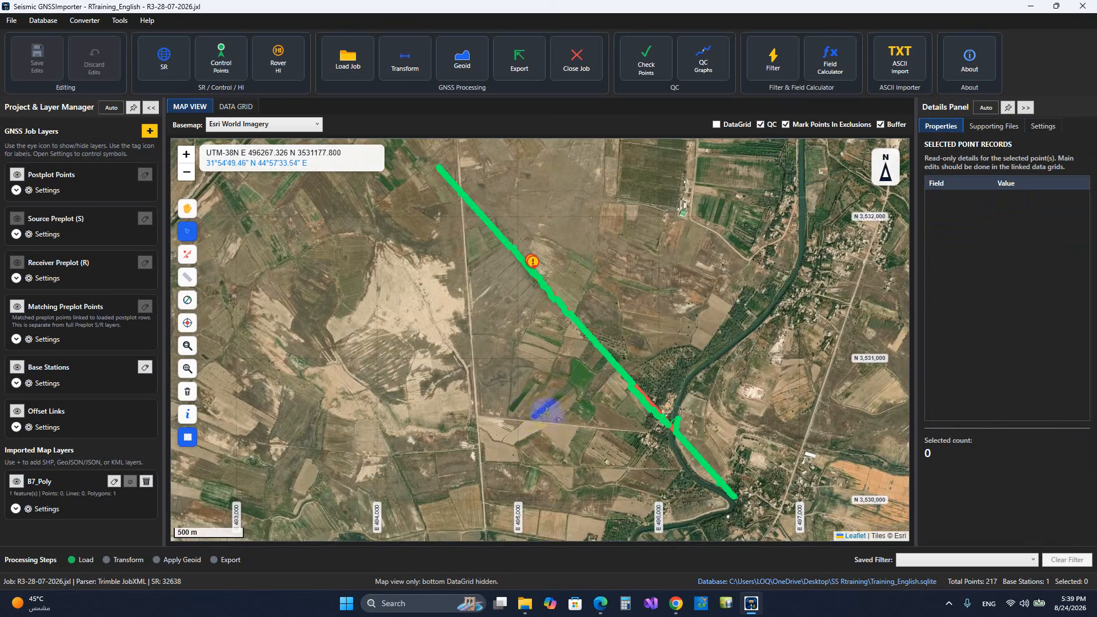
Step: Show the data grid with the map, change the descriptor of record CHK-01 to CHK, and save the edit
left_click(717, 125)
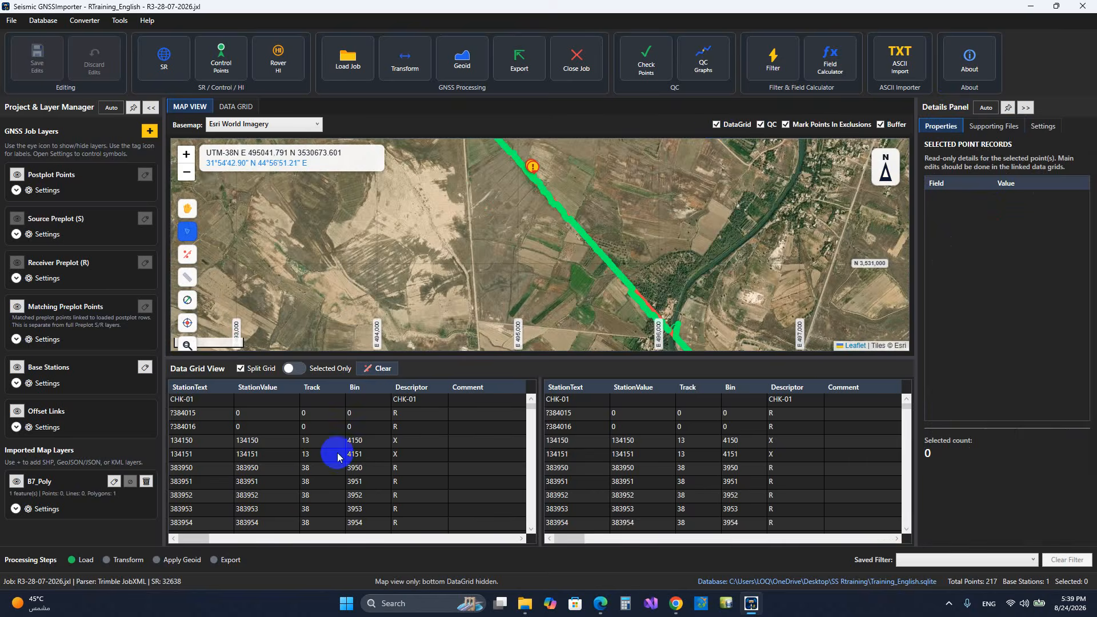
double_click(421, 401)
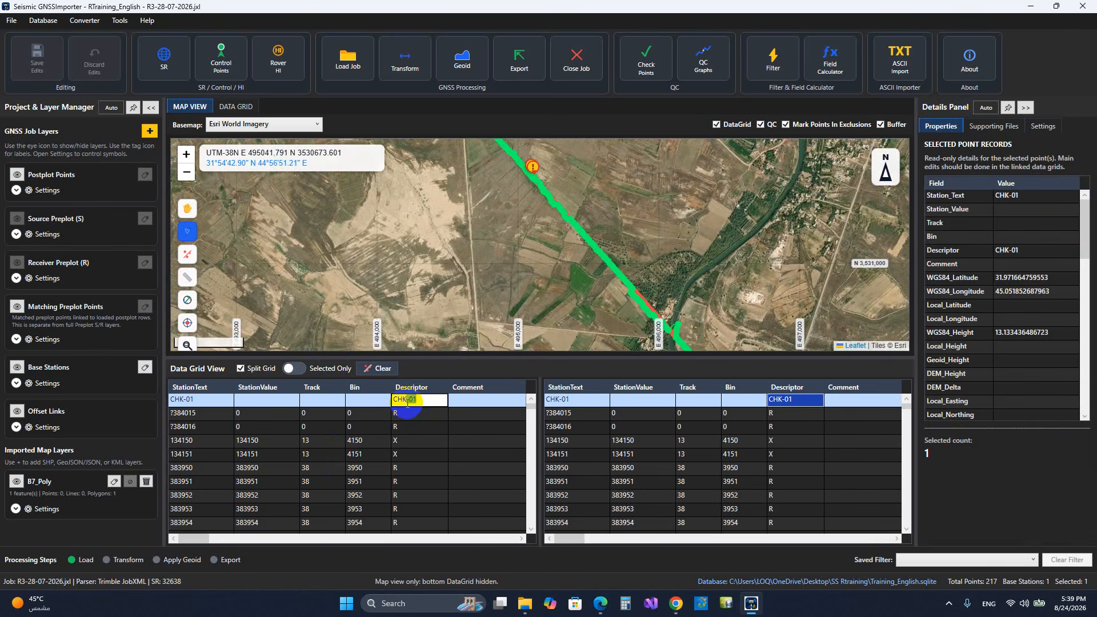
key("Return")
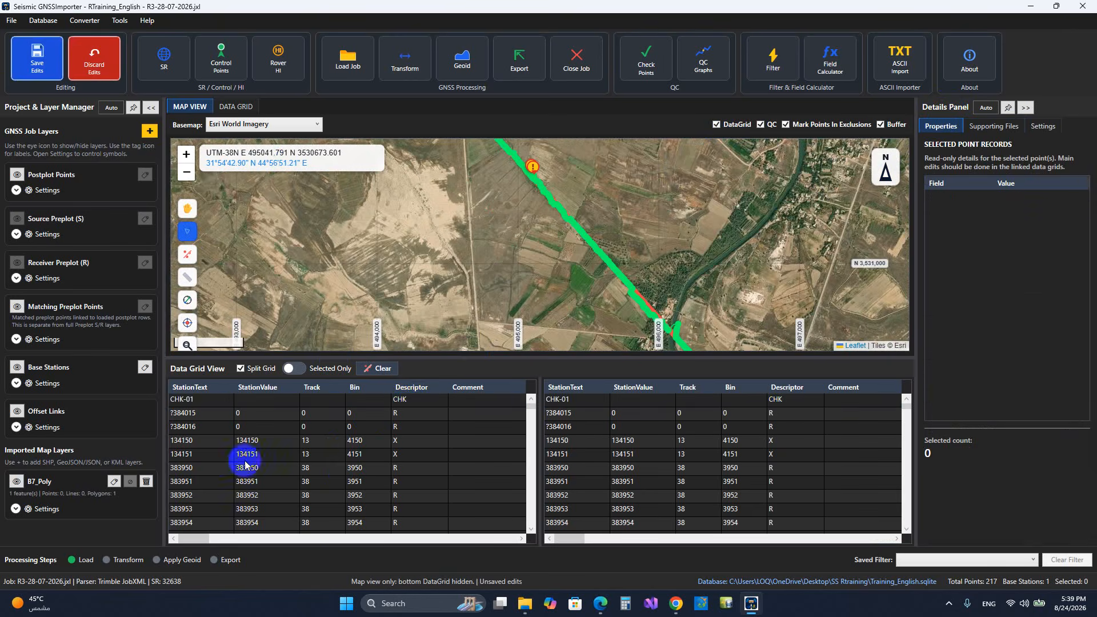
left_click(53, 64)
Step: Locate the check point relative to the survey line on the map and review the Daily Check Points Report
scroll(503, 246, "down", 3)
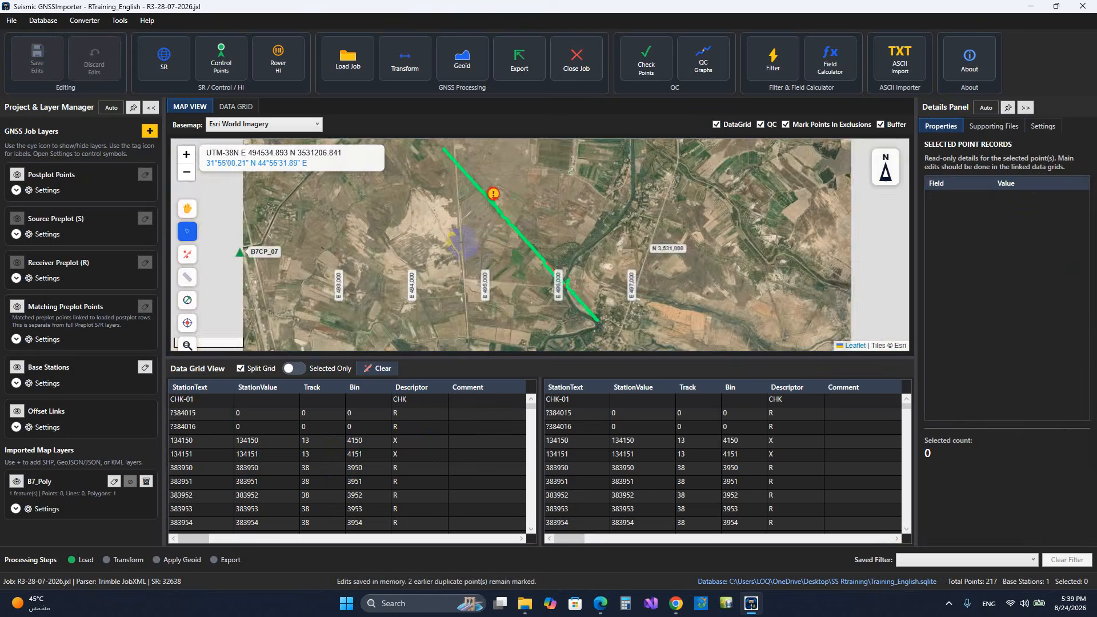
scroll(525, 250, "down", 2)
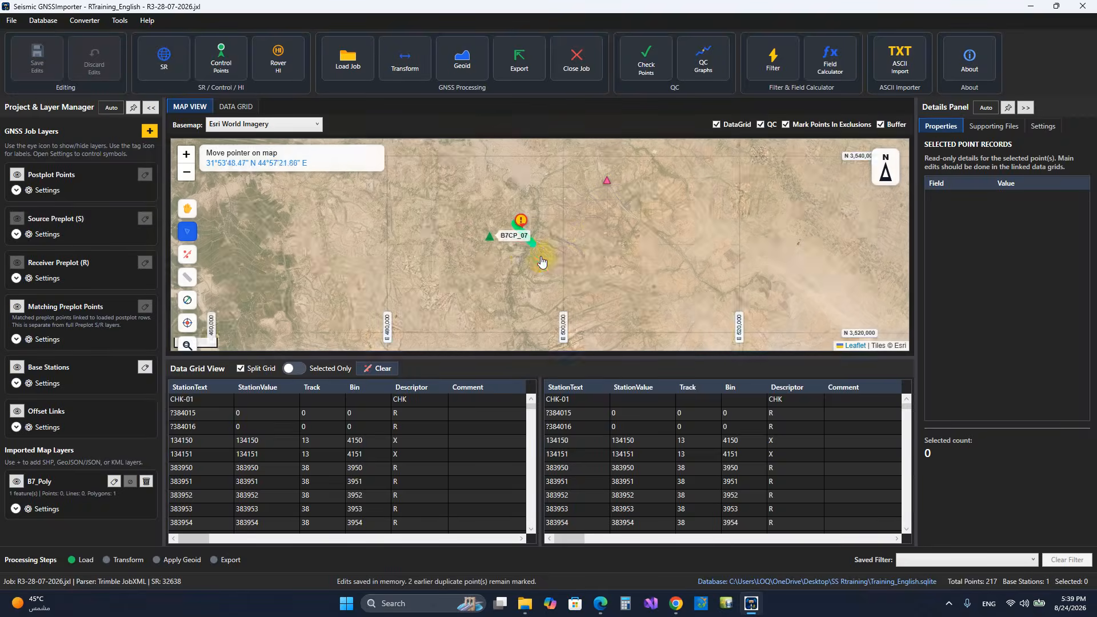
scroll(606, 183, "up", 1)
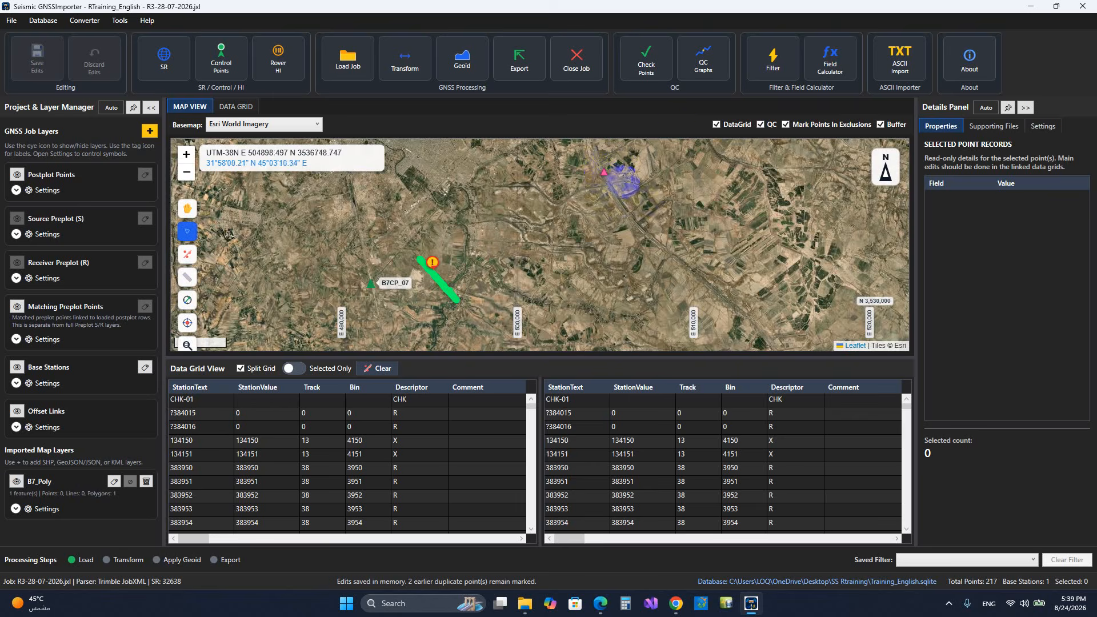
left_click(650, 66)
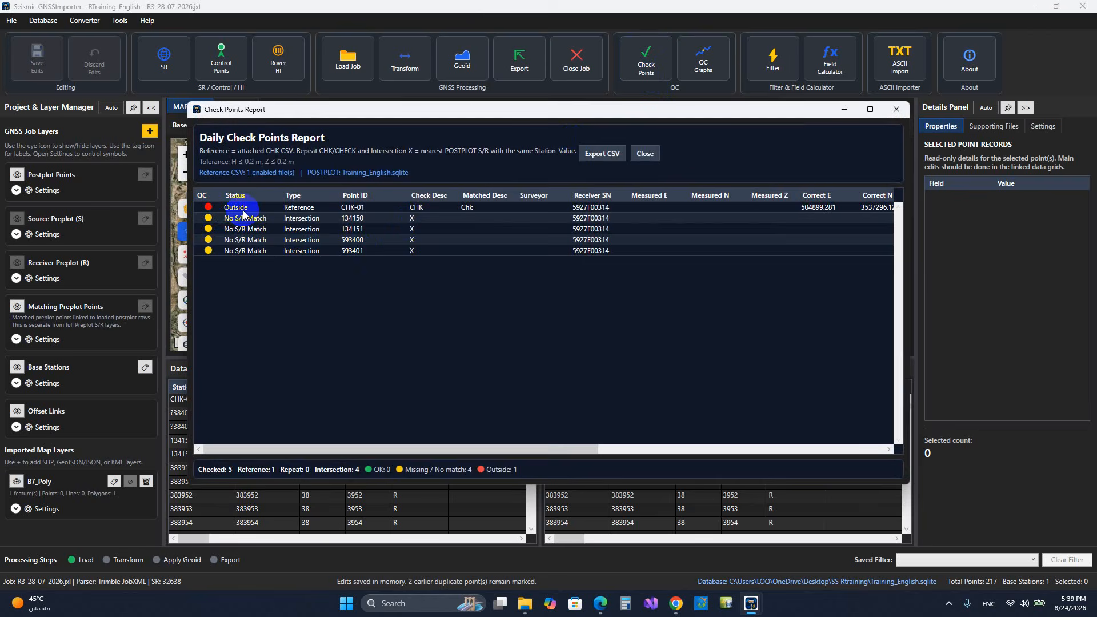
left_click(647, 158)
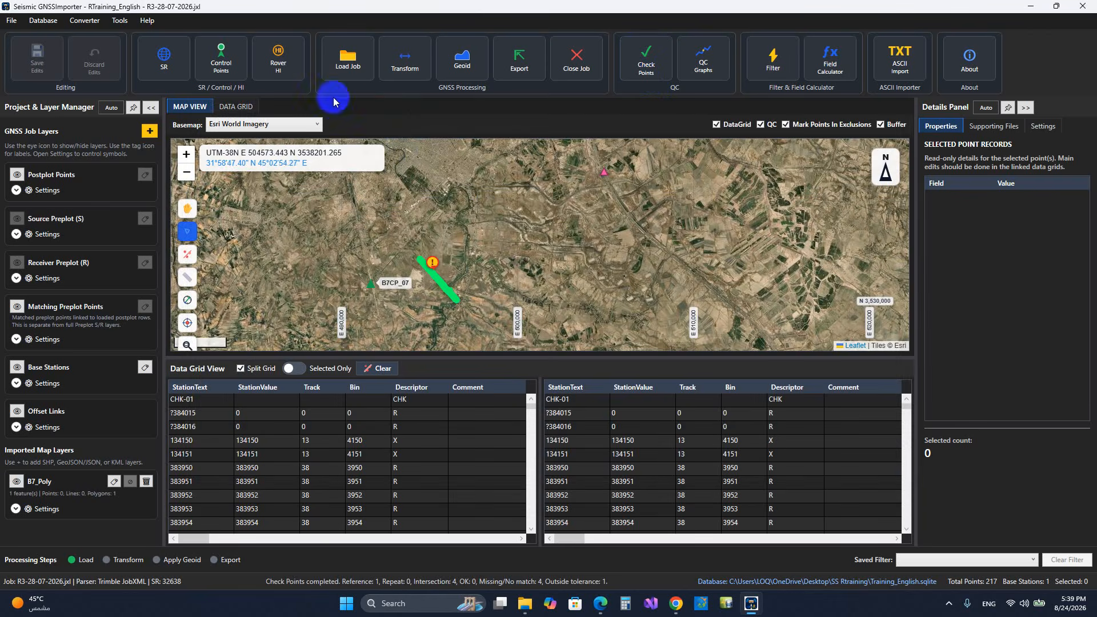
Step: Transform the loaded points to the project coordinate system and apply the geoid model, acknowledging both completion summaries
left_click(409, 61)
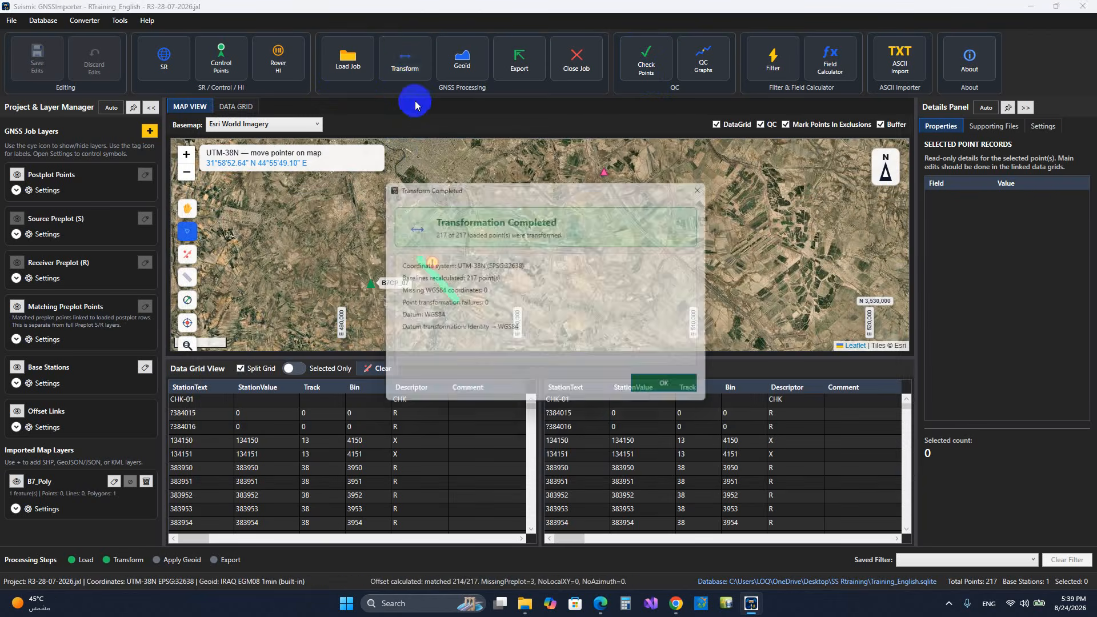
left_click(670, 389)
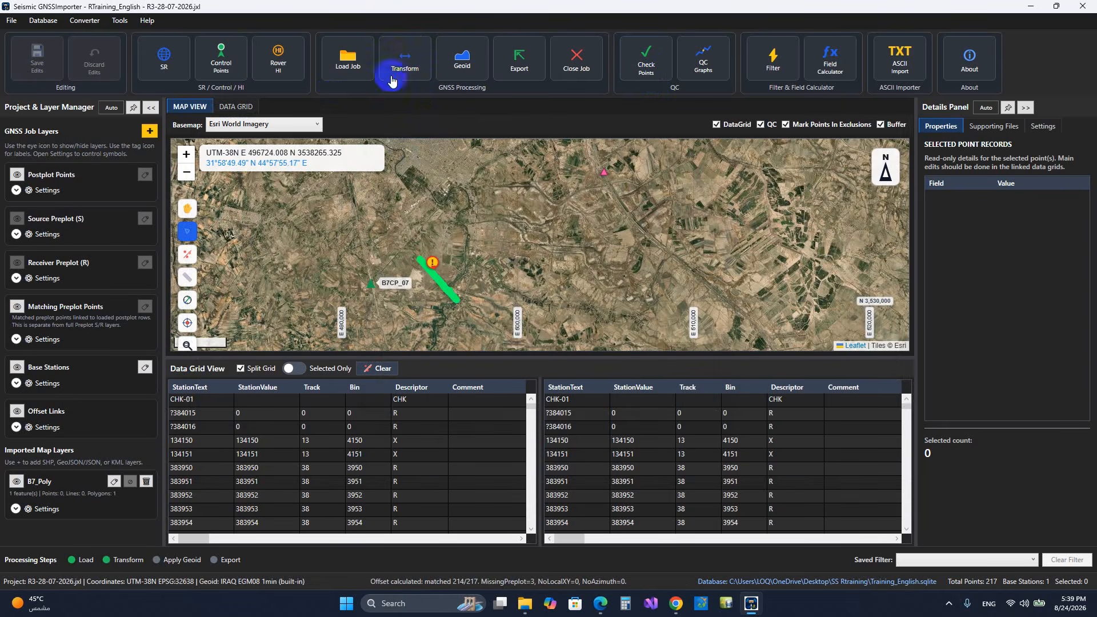
left_click(472, 61)
left_click(669, 390)
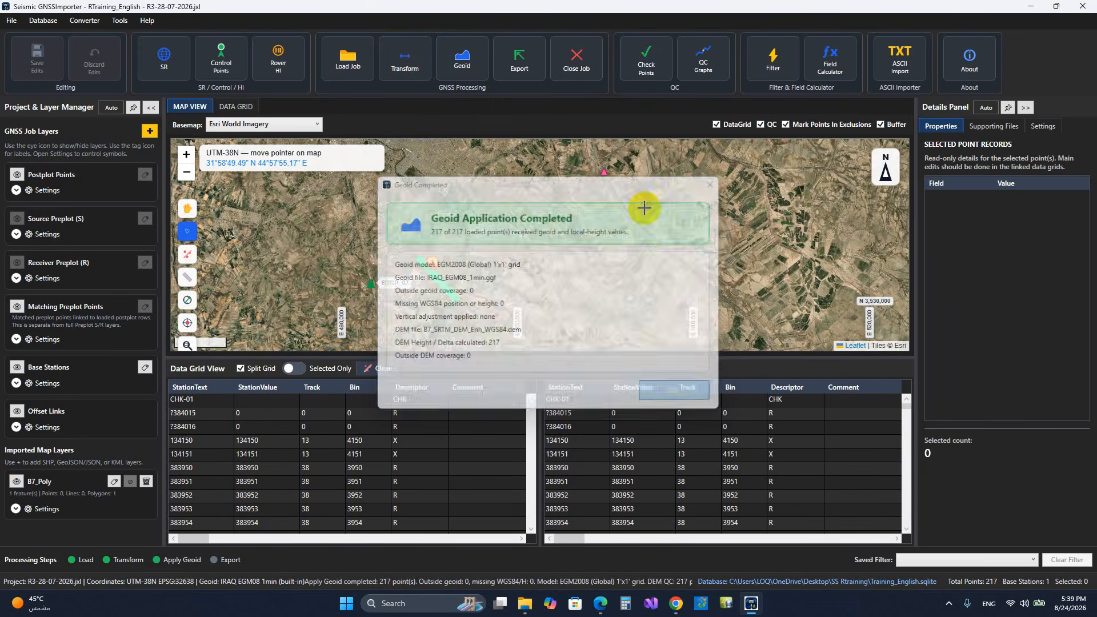
Step: Run the check points report again on the processed coordinates, review it and close it
left_click(641, 70)
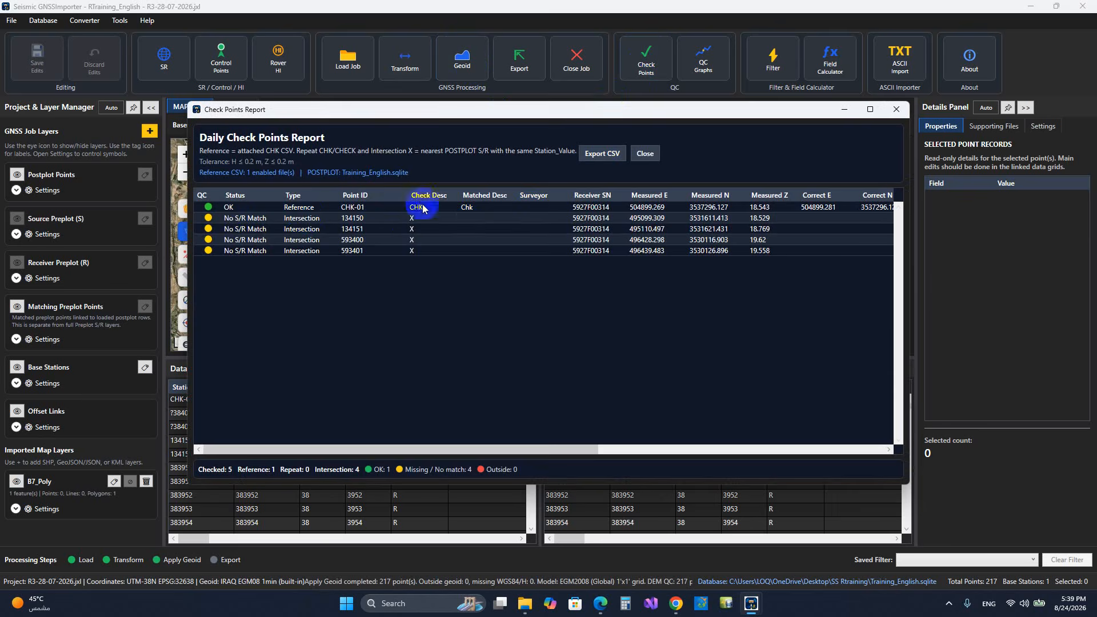
left_click(646, 153)
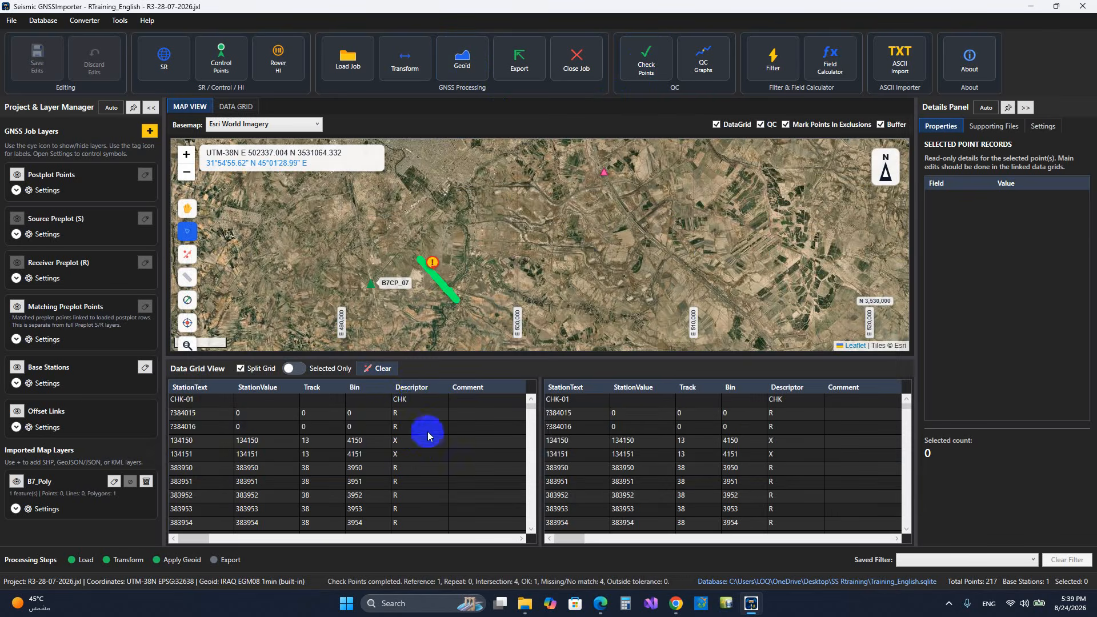
Step: Sort the grid by Descriptor, fill the Descriptor cells of the four X records with null, and save the edits
left_click(416, 388)
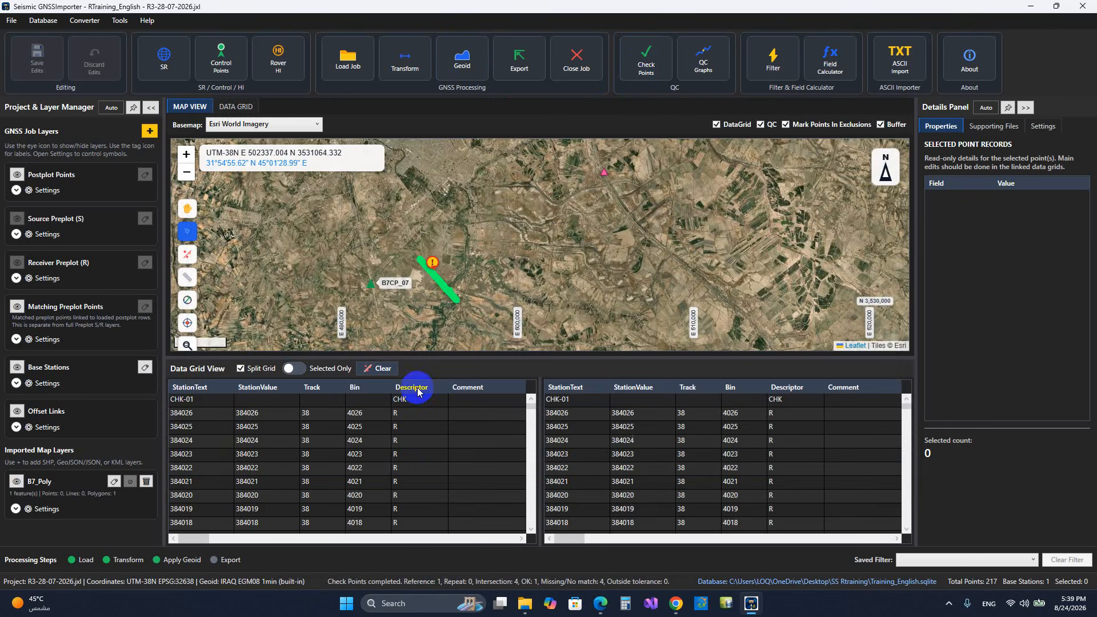
left_click(416, 388)
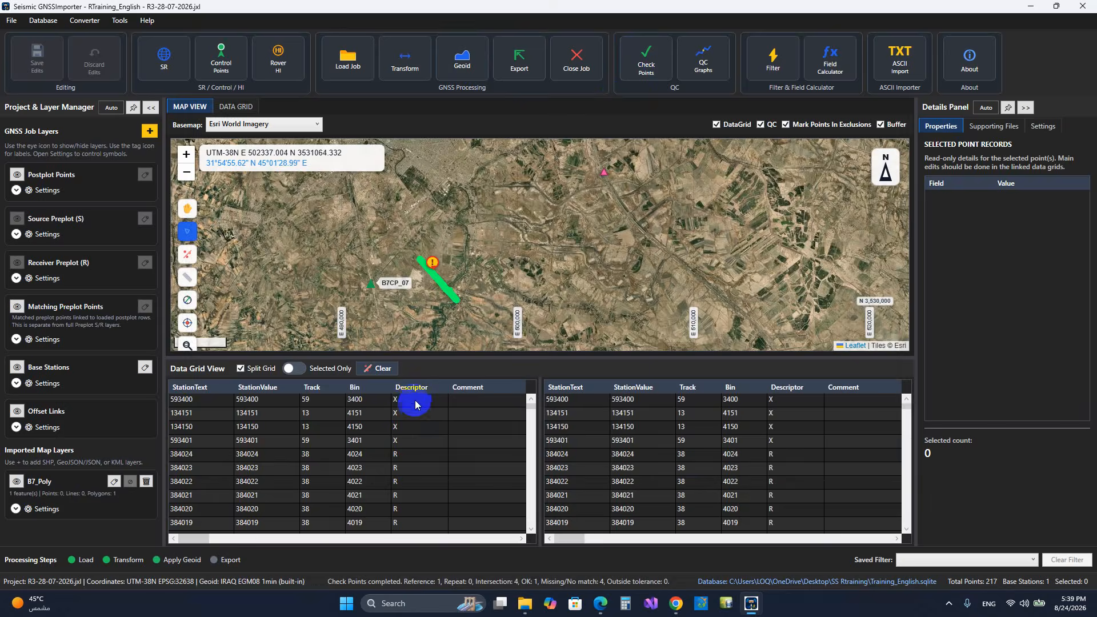
left_click_drag(416, 401, 414, 445)
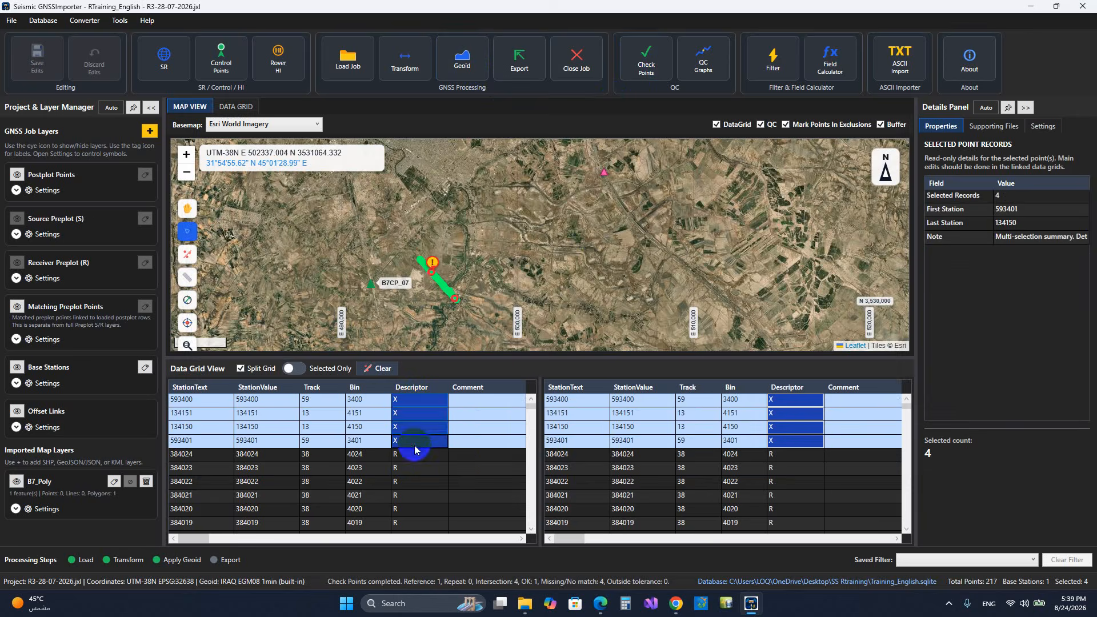
right_click(415, 449)
left_click(448, 455)
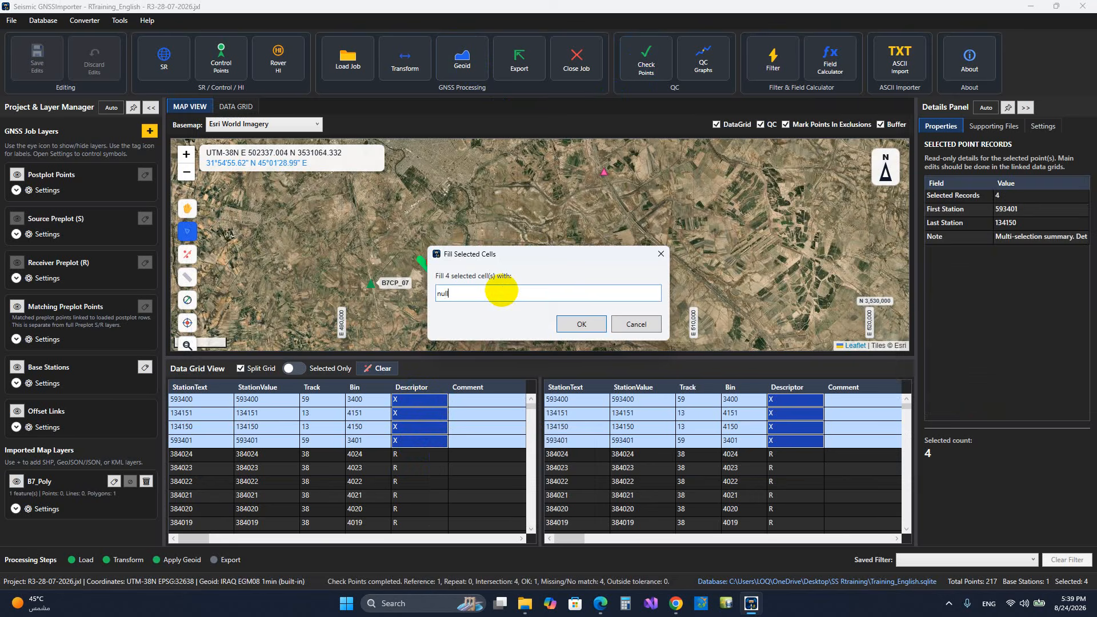
left_click(583, 323)
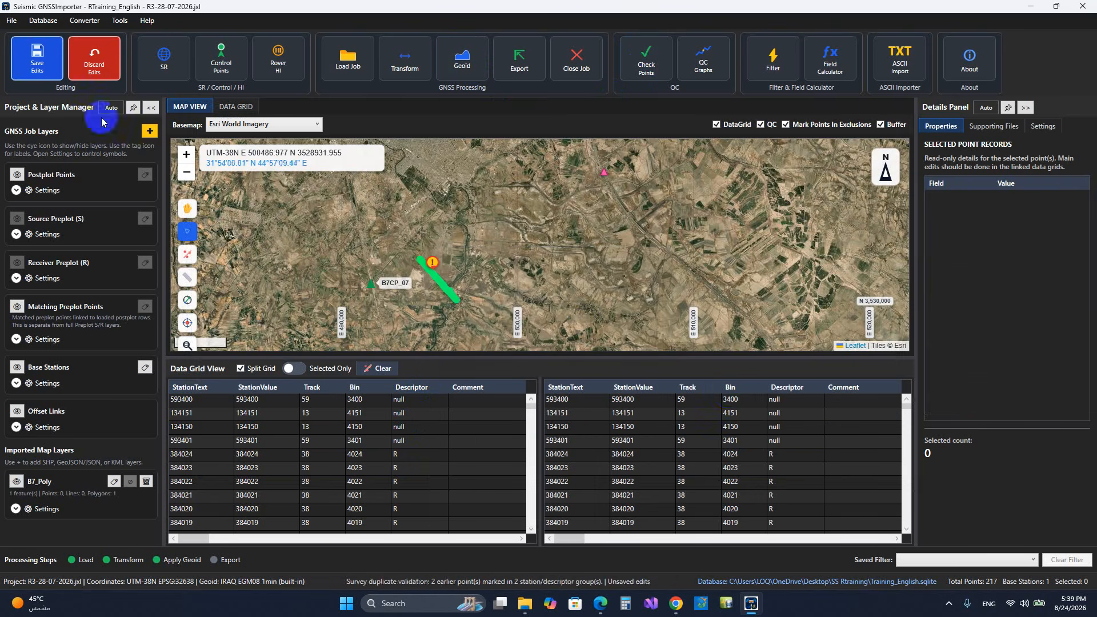
left_click(37, 60)
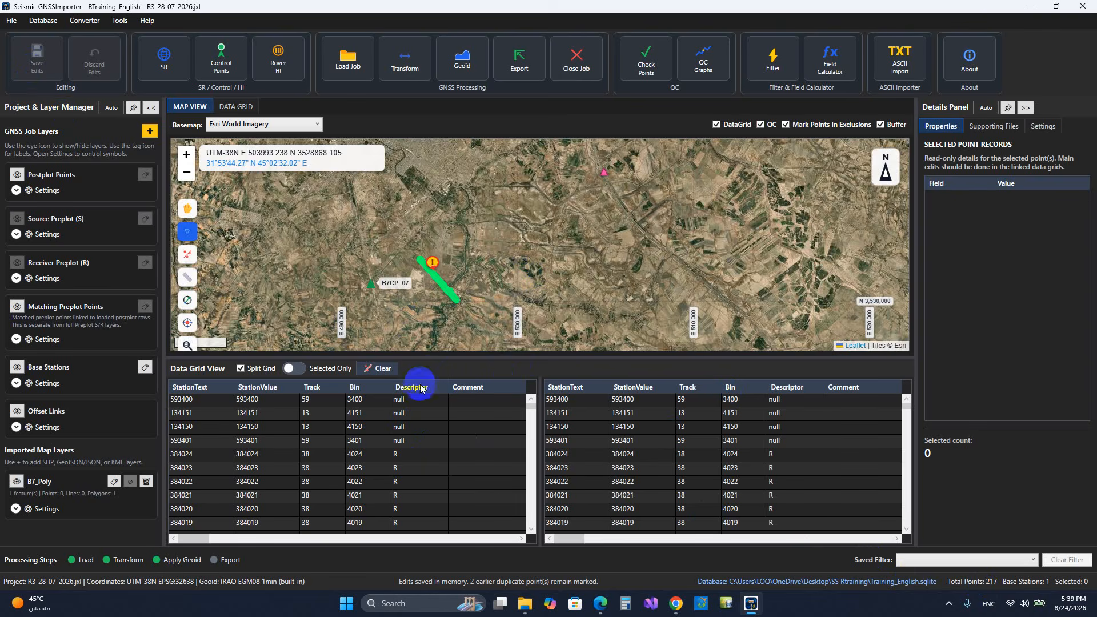
Step: Apply the saved OFFSET RANGE filter and view the filtered points along the line on the map
scroll(400, 275, "up", 2)
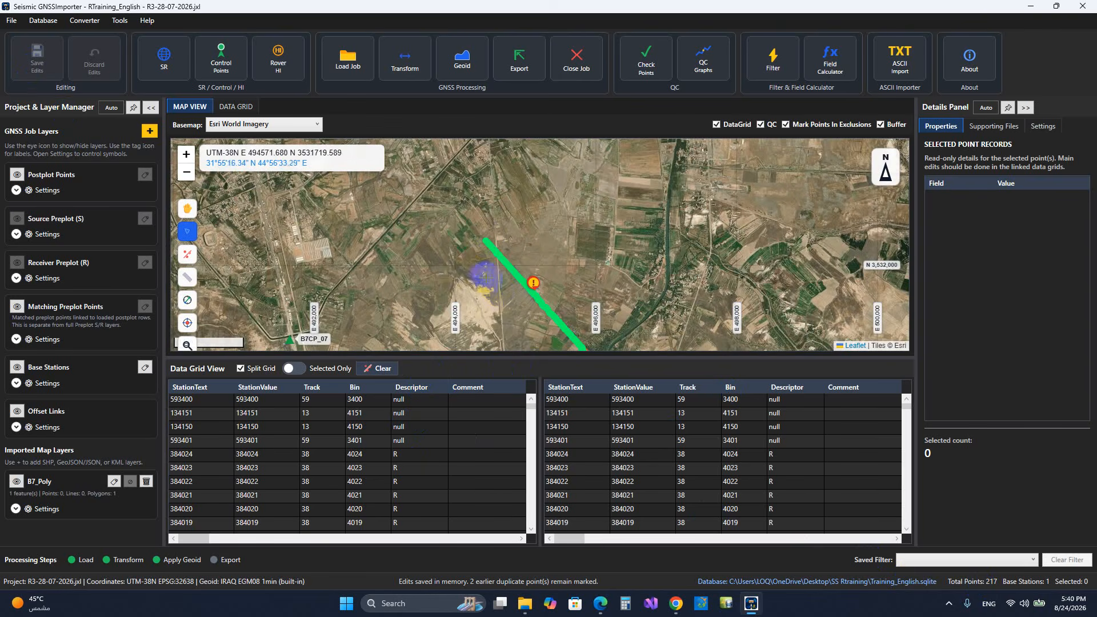
left_click(972, 560)
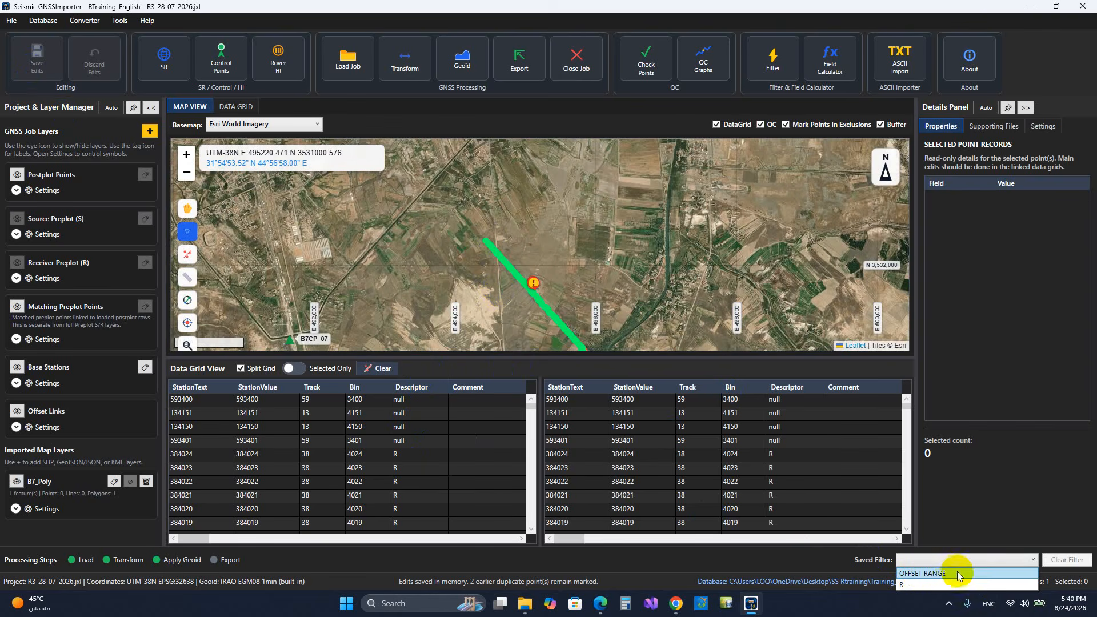
left_click(945, 574)
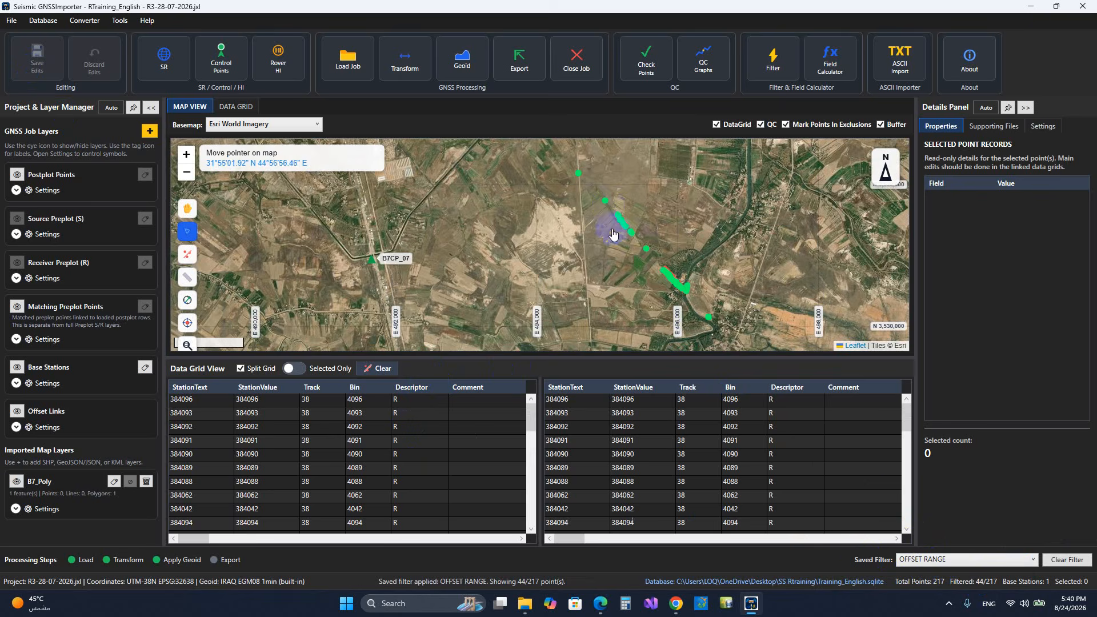
left_click_drag(702, 226, 635, 206)
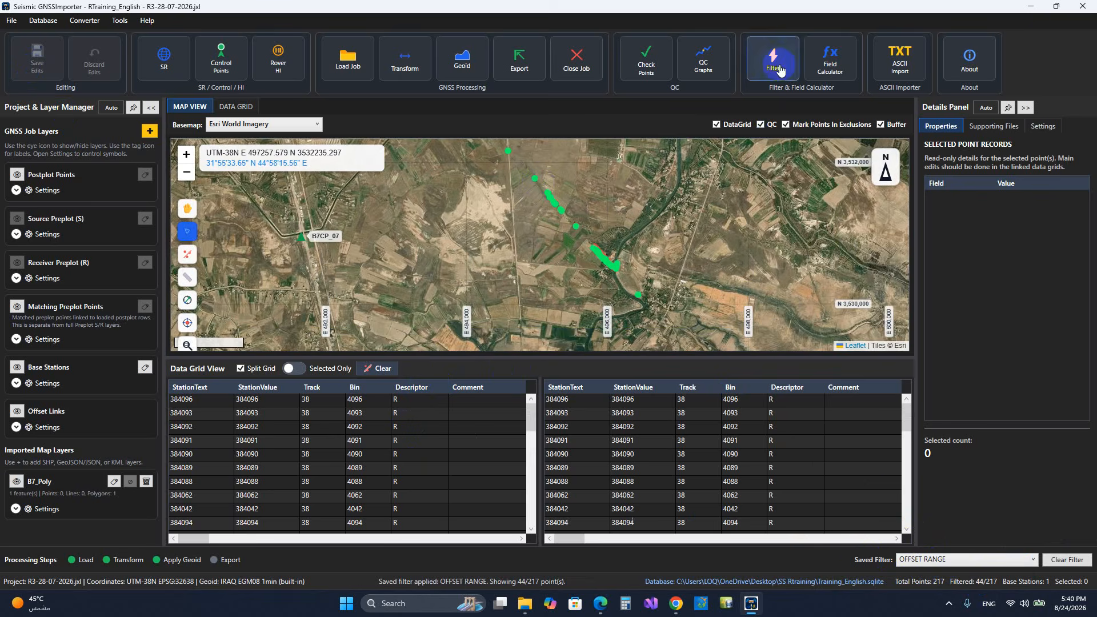
left_click(776, 66)
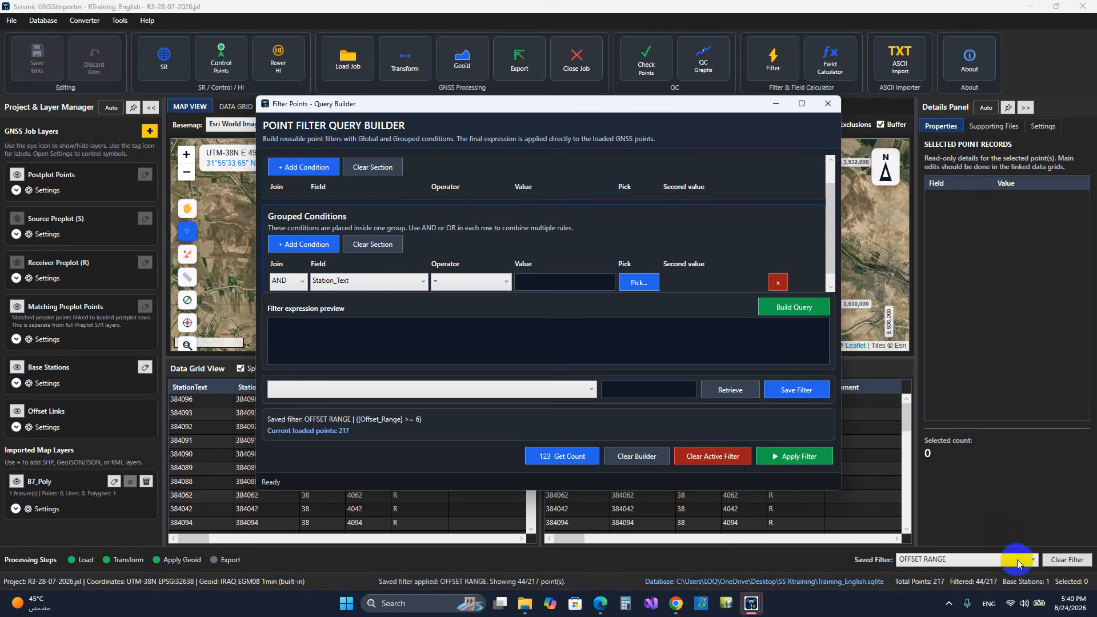
left_click(828, 104)
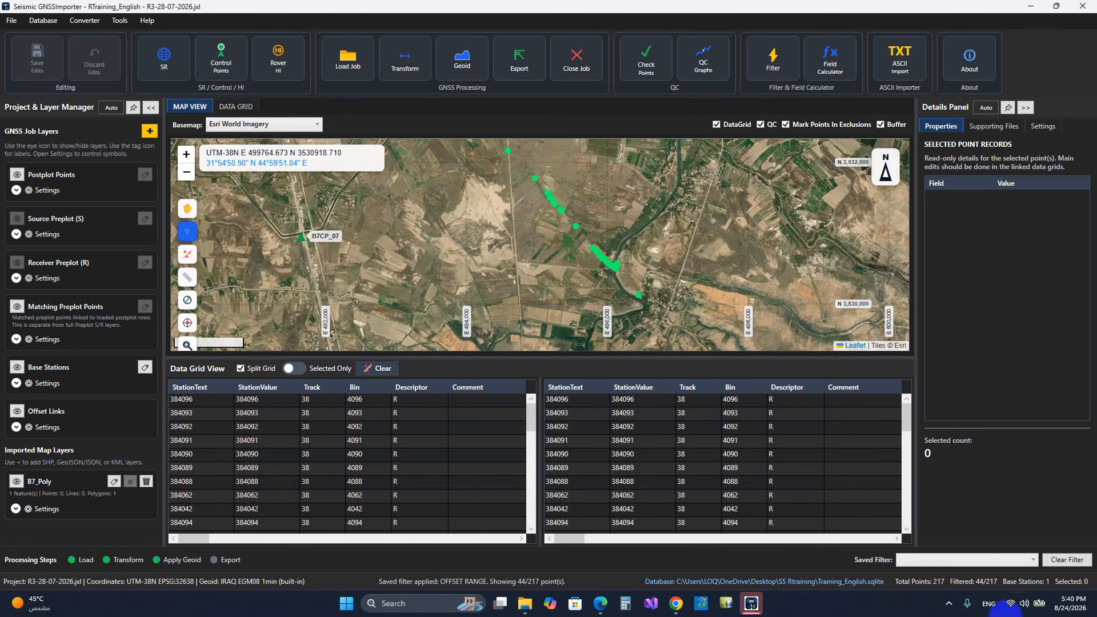
left_click(999, 558)
left_click(990, 560)
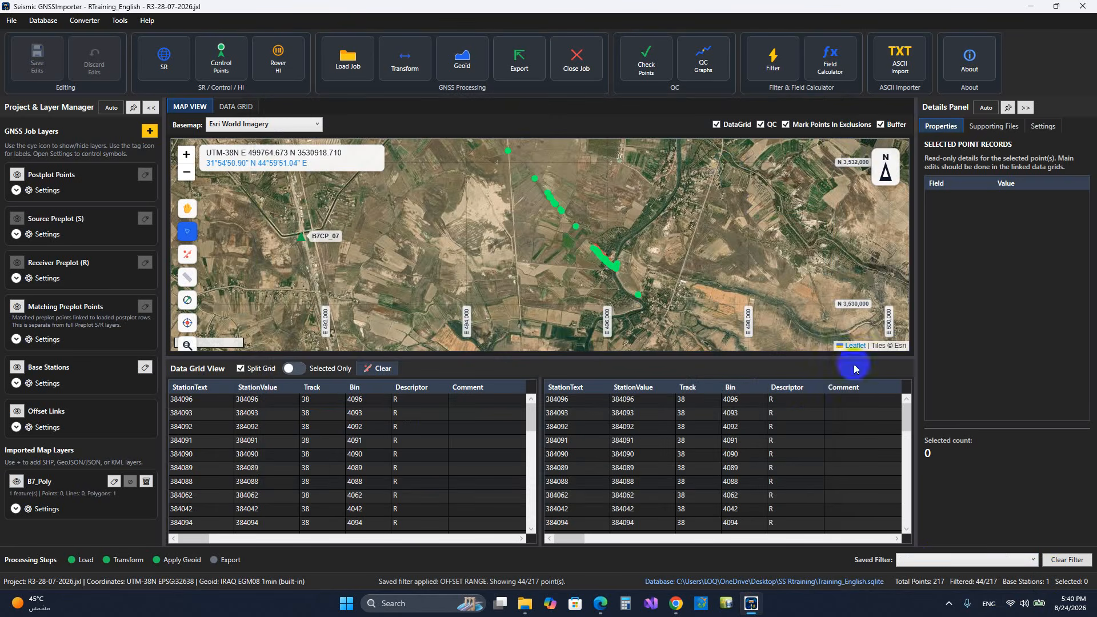
Step: Build a point filter query with one grouped condition: Descriptor LIKE S
left_click(790, 55)
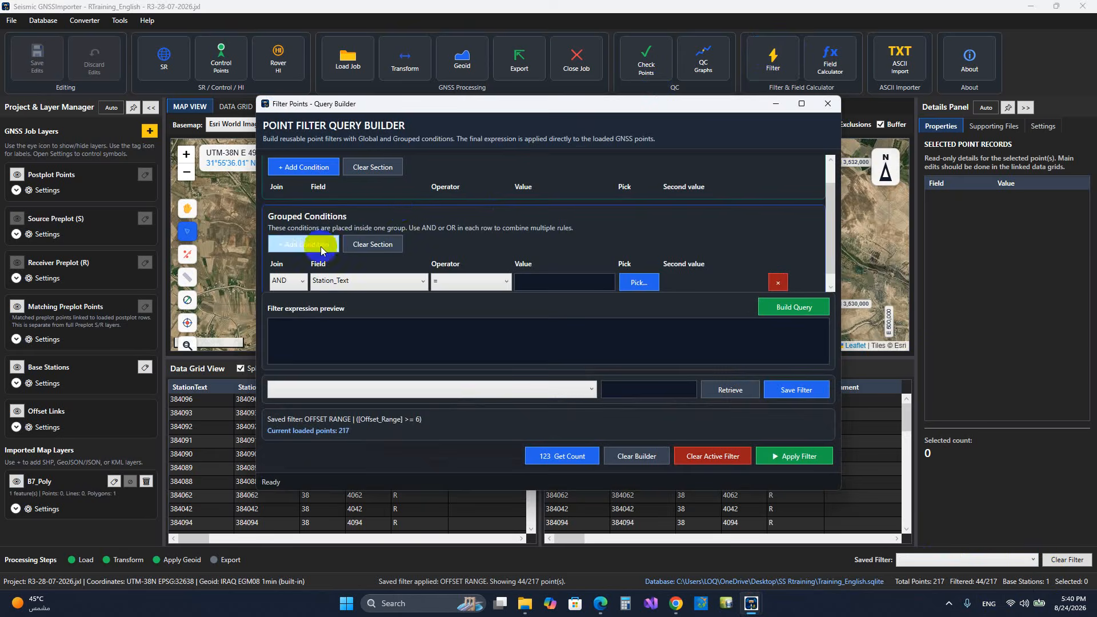
left_click(359, 282)
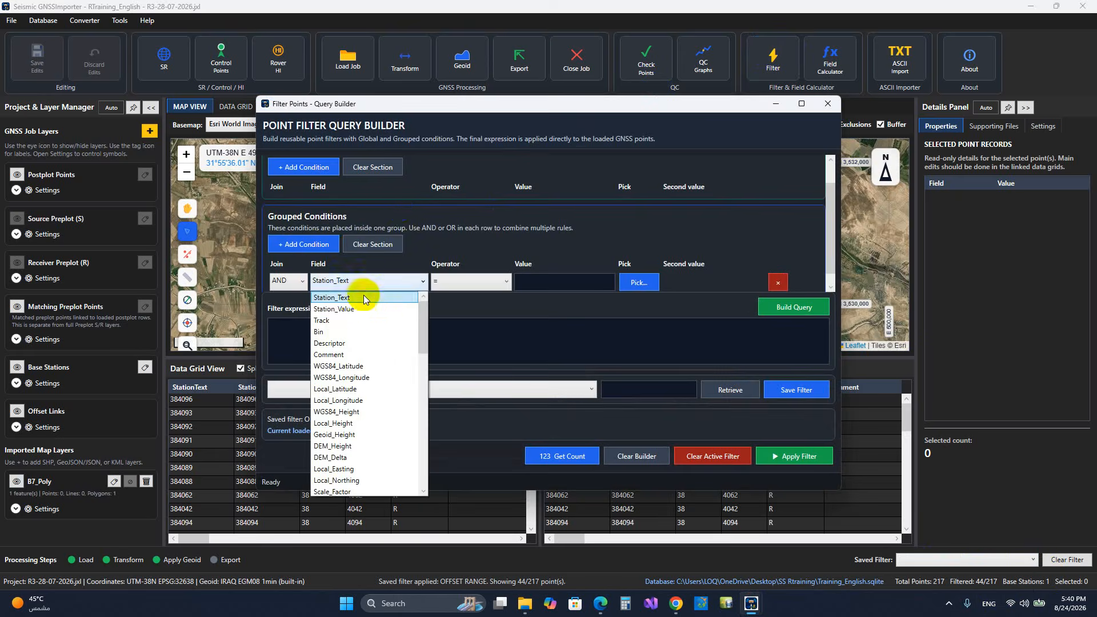
left_click(356, 343)
left_click(465, 281)
left_click(465, 283)
left_click(479, 283)
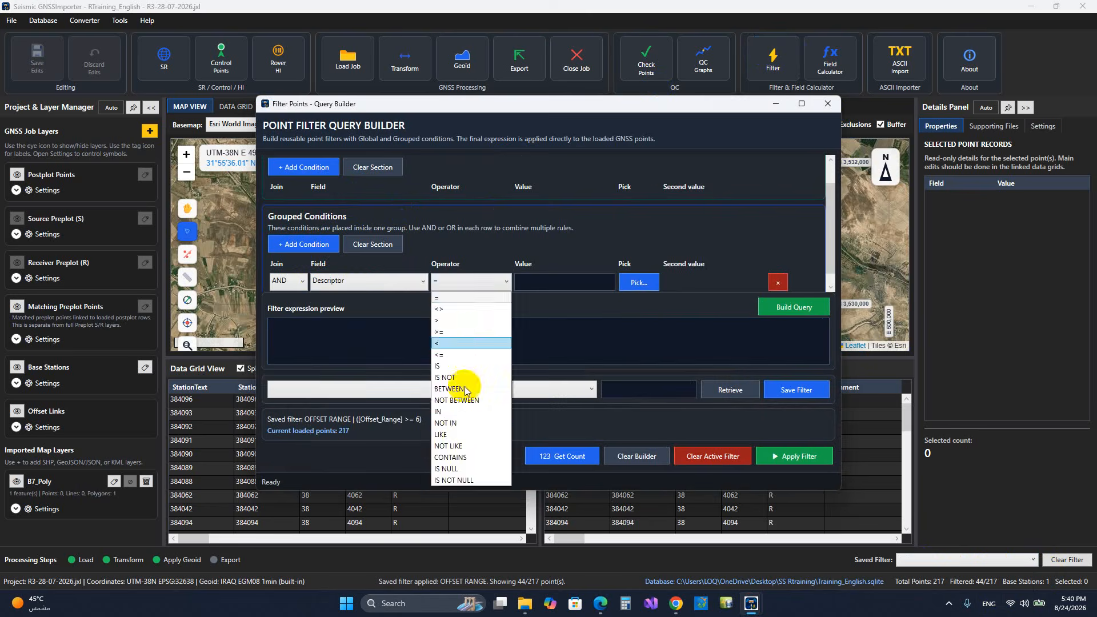
left_click(456, 434)
left_click(637, 285)
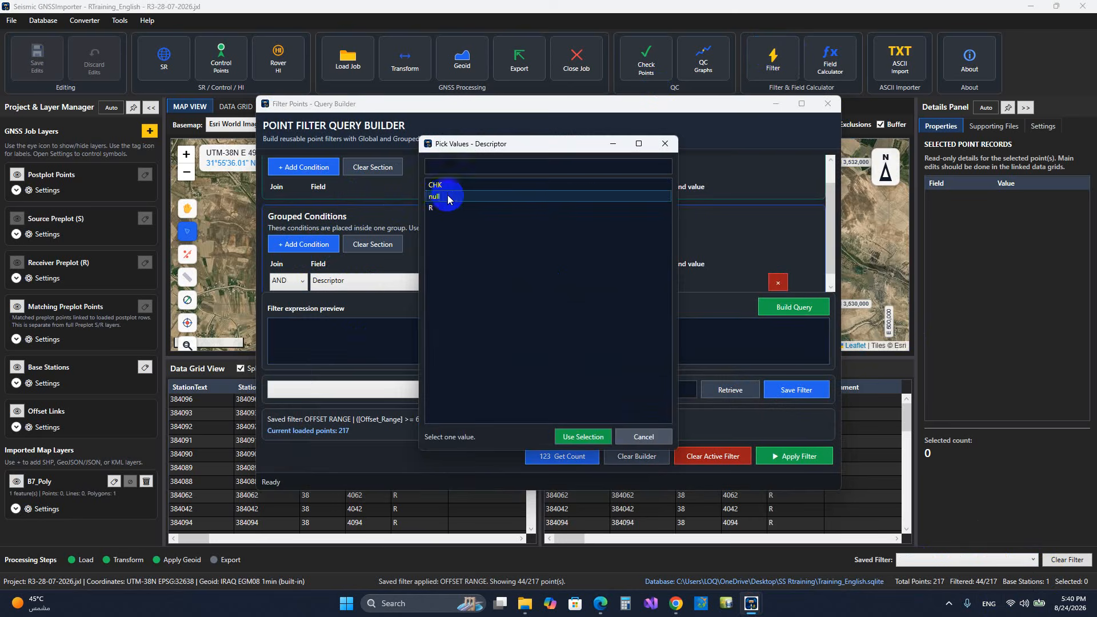
left_click(629, 432)
left_click(589, 283)
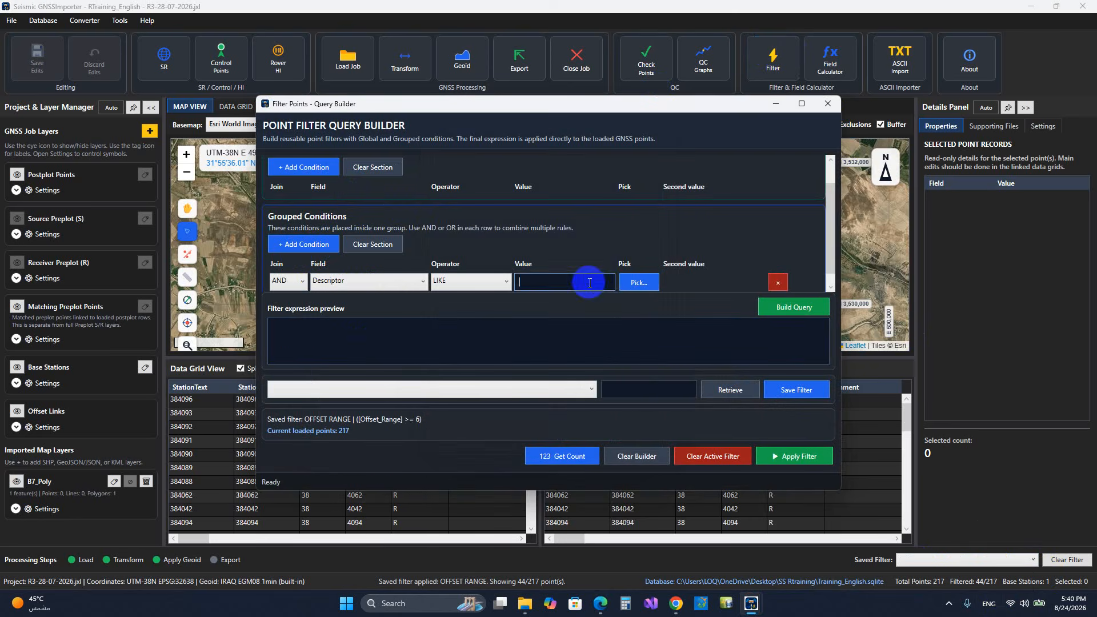
left_click(794, 307)
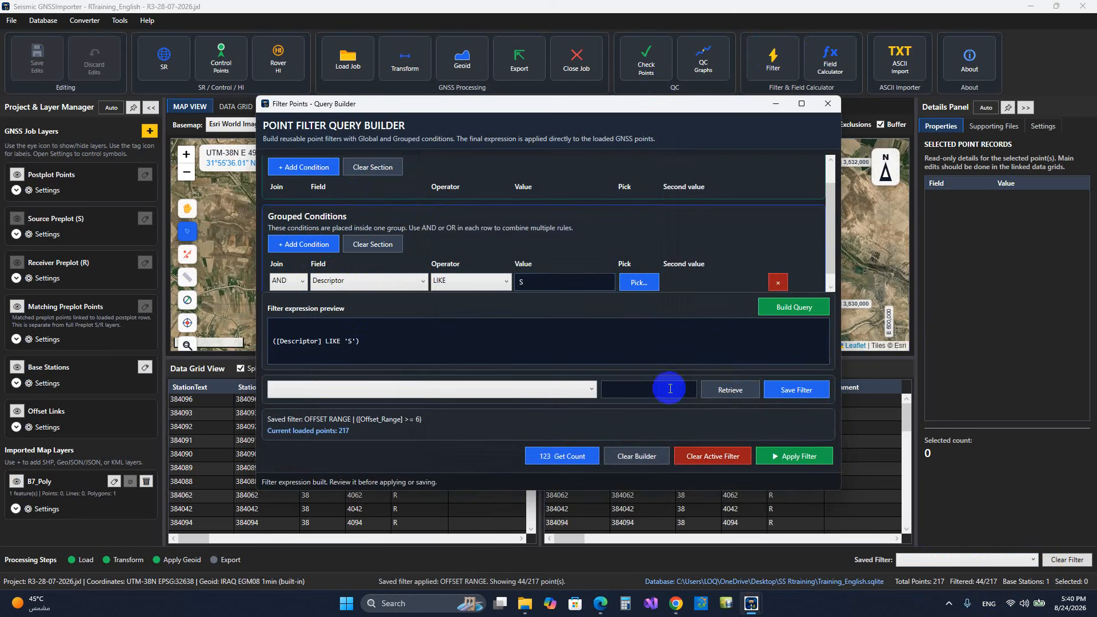
Step: Name the descriptor filter S and close the query builder
left_click(649, 389)
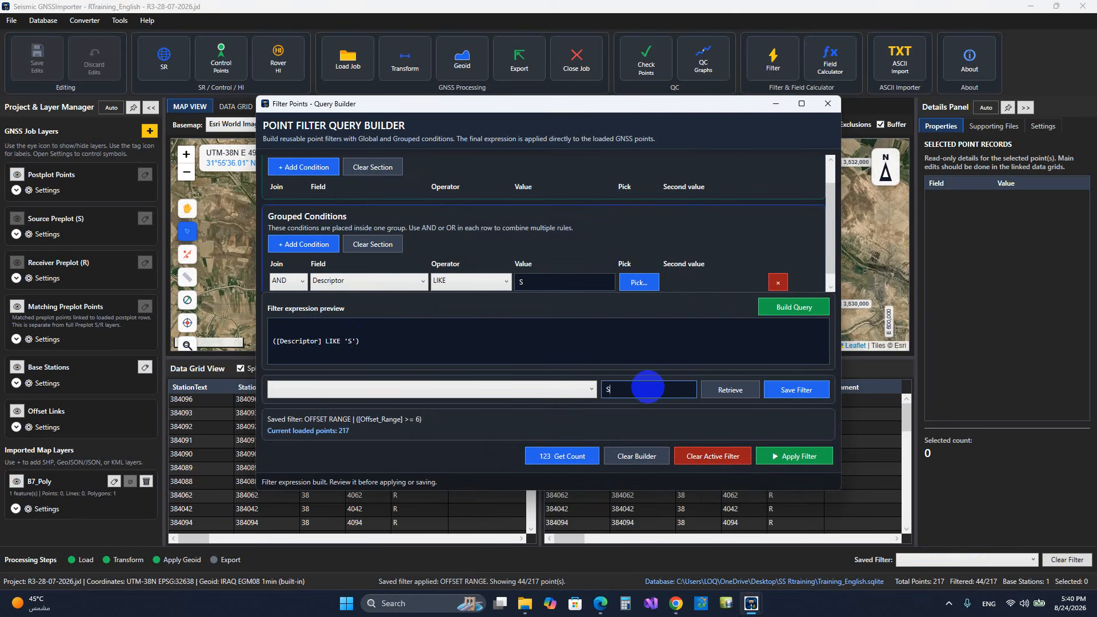
left_click(729, 391)
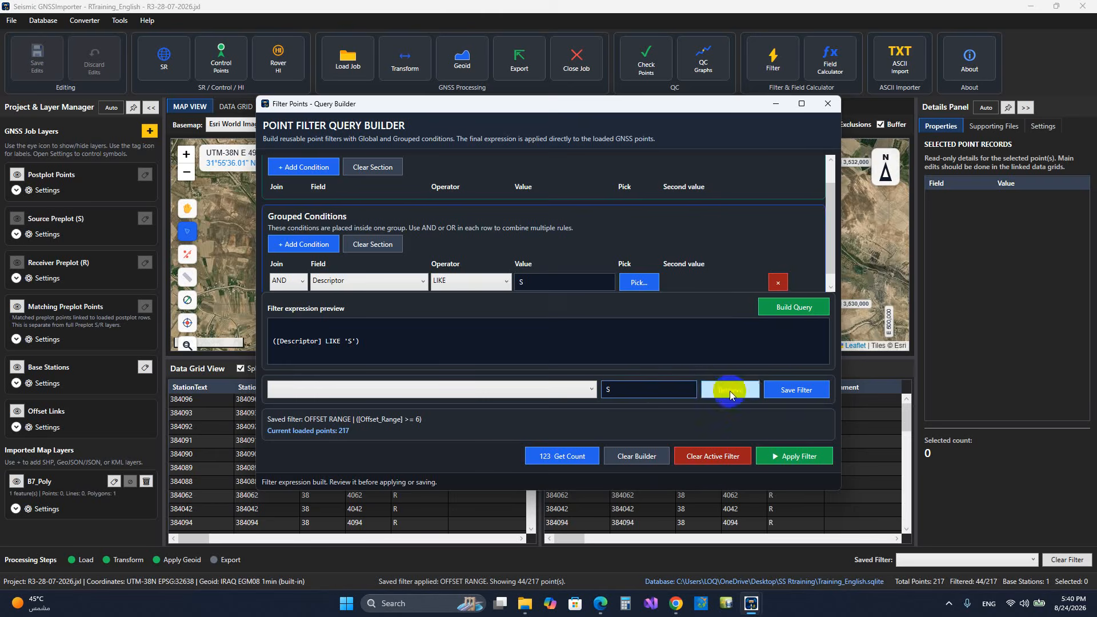
left_click(828, 103)
Step: Clear the active filter and apply the saved R filter
left_click(1060, 561)
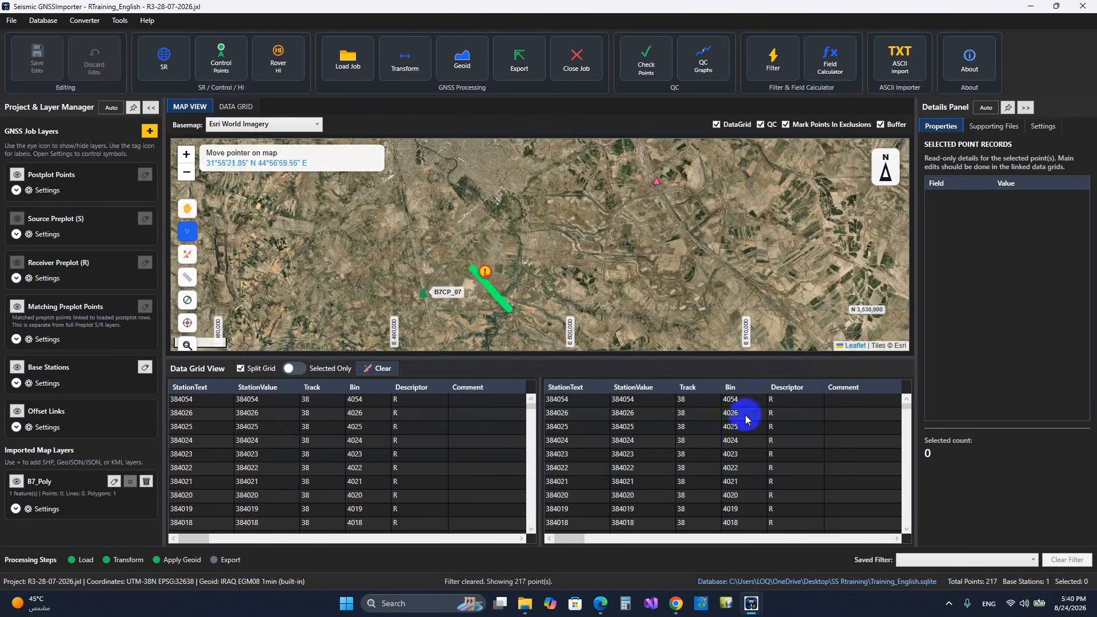
left_click(1010, 558)
left_click(936, 573)
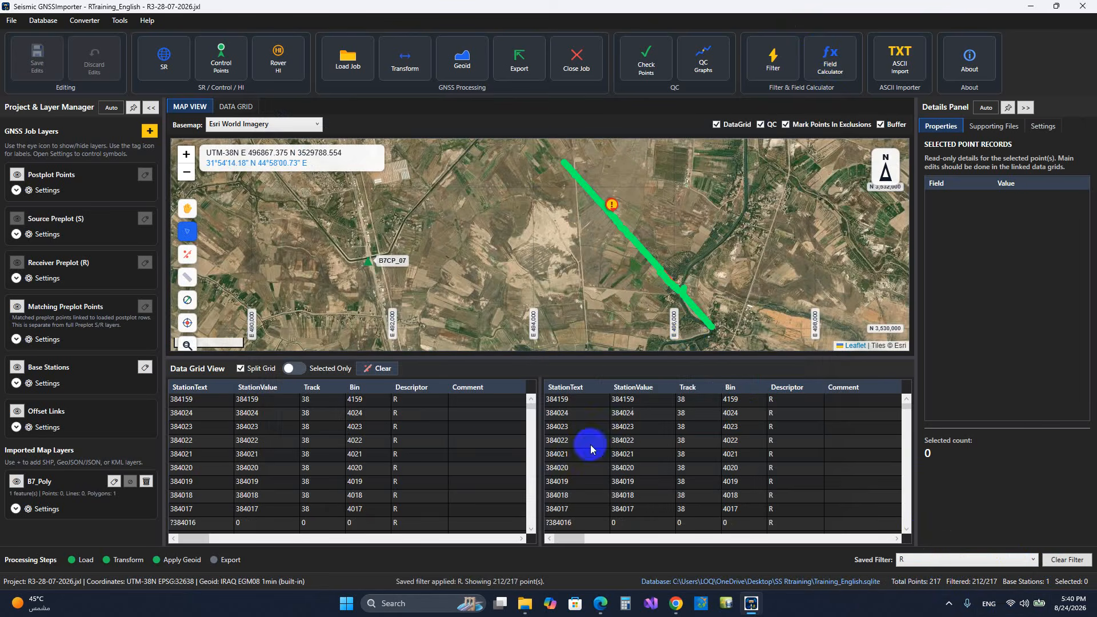
Step: Sort the grid by StationText, fill the Descriptor cells of flagged stations ?384015 and ?384016 with null, and save the edits
left_click(201, 389)
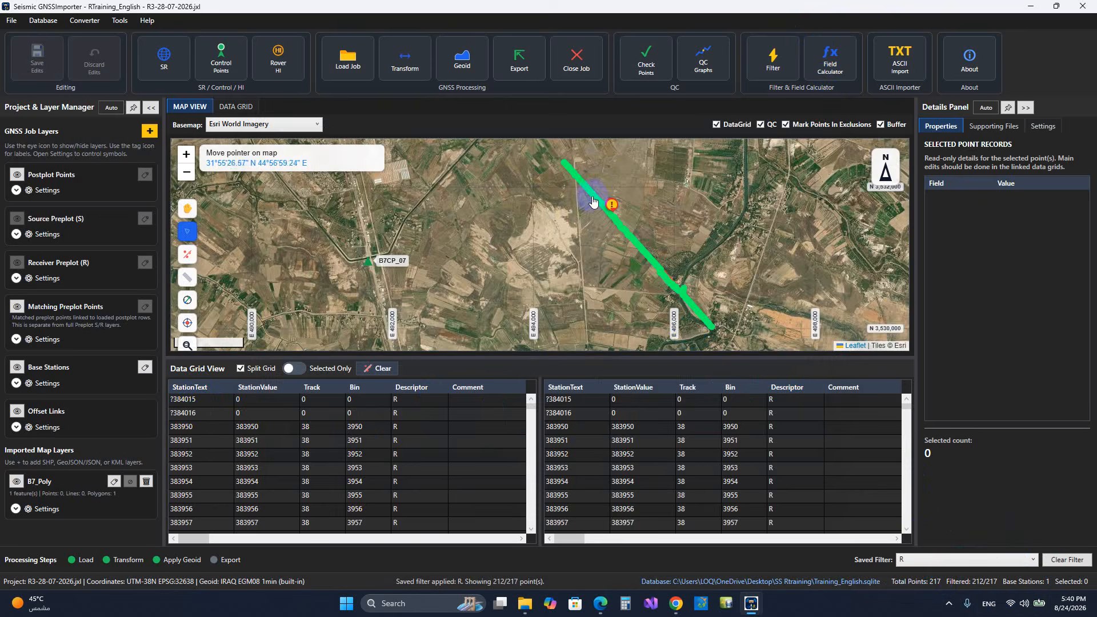
scroll(670, 259, "up", 3)
scroll(670, 259, "down", 2)
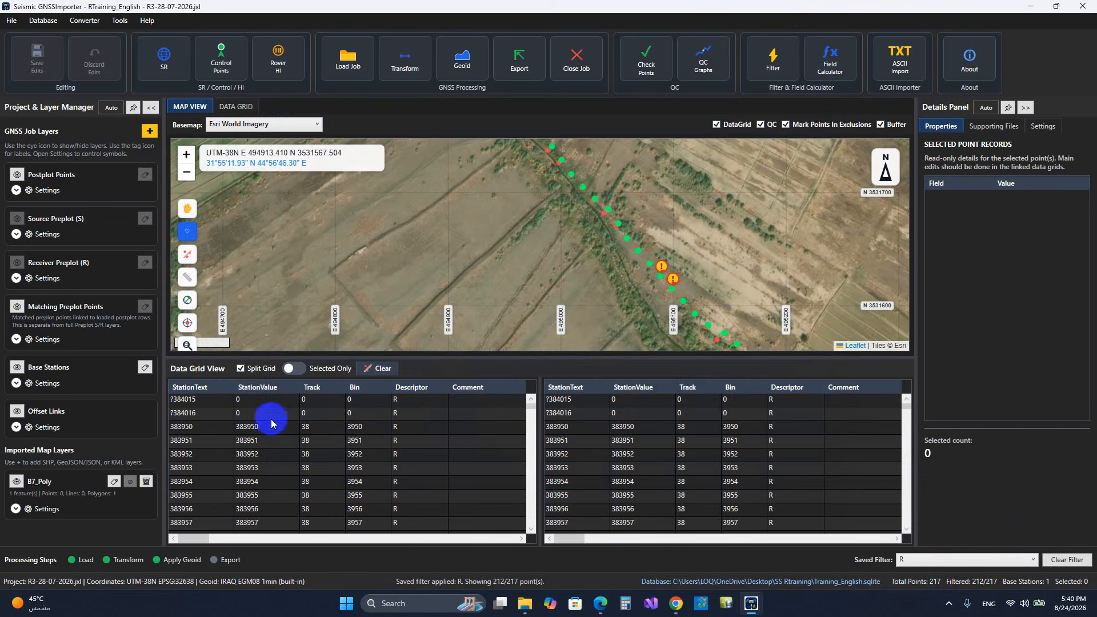
left_click_drag(404, 413, 412, 404)
right_click(412, 404)
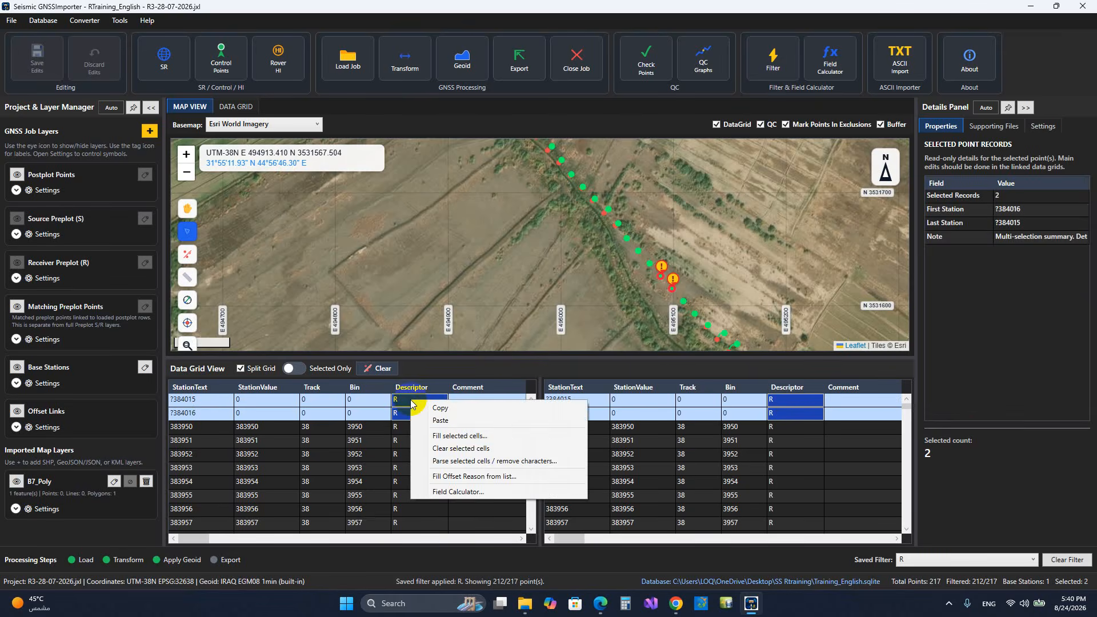
left_click(423, 436)
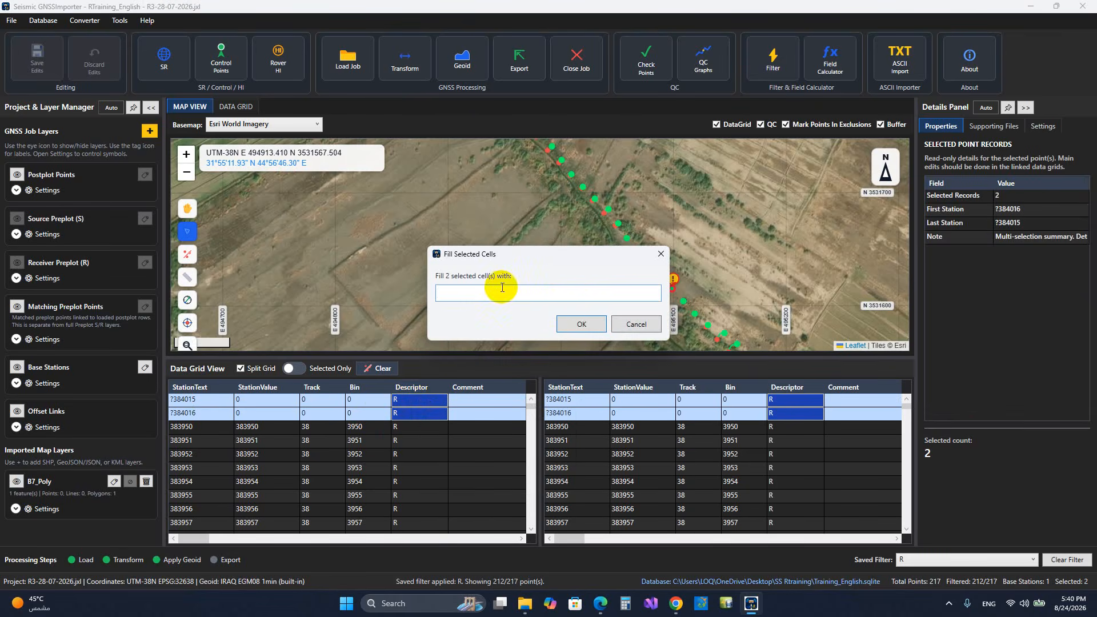
left_click(566, 324)
left_click(29, 60)
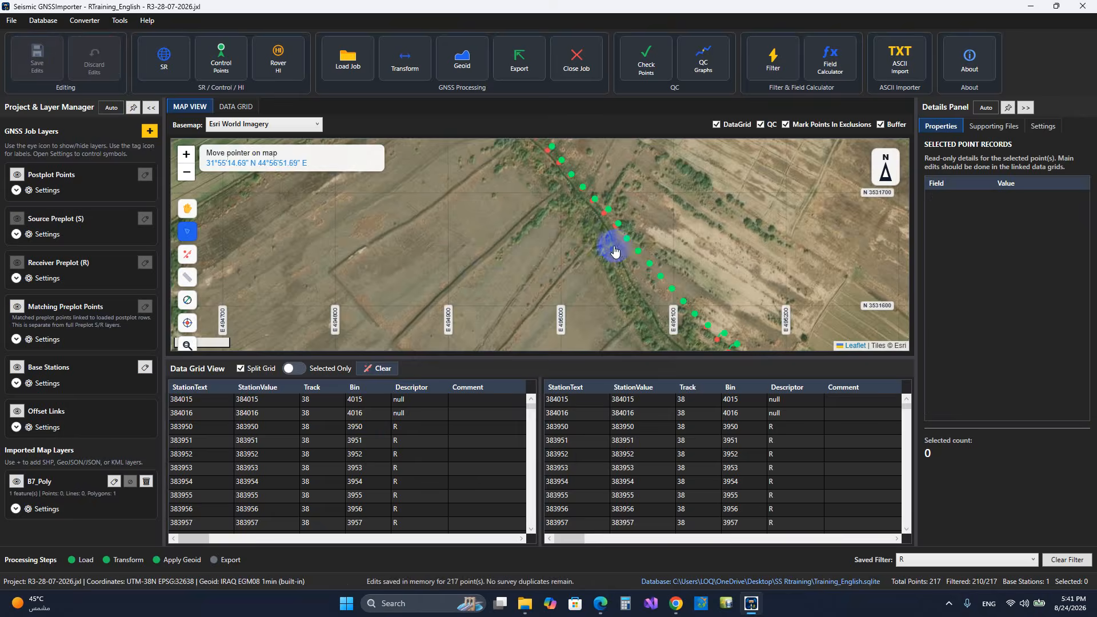
Step: Apply the saved OFFSET RANGE filter to the points again
scroll(498, 211, "down", 4)
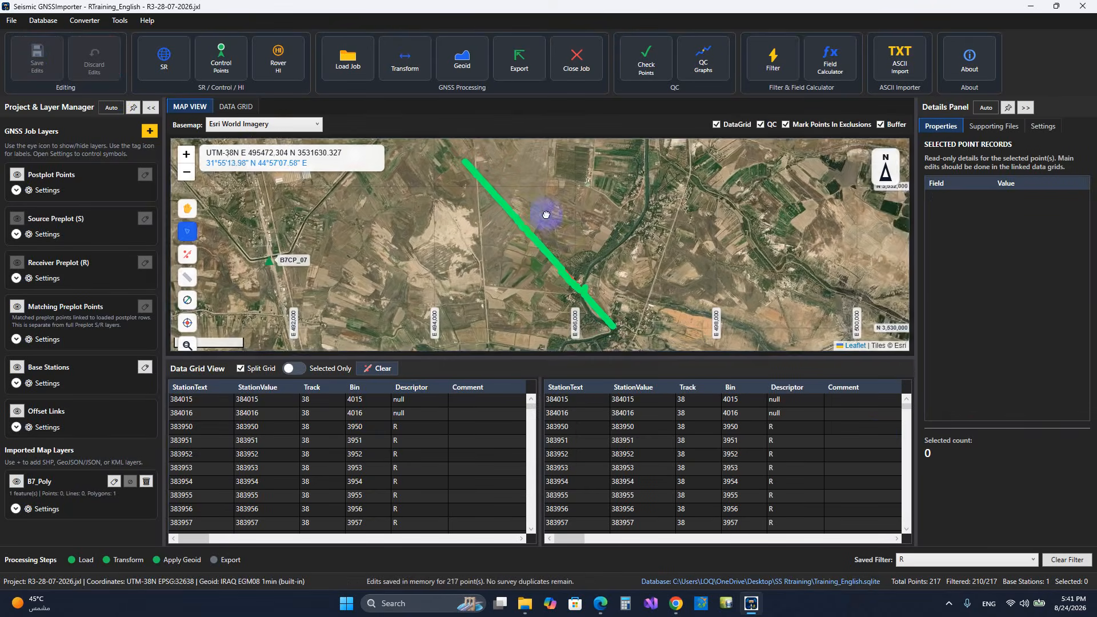
left_click(970, 558)
left_click(923, 573)
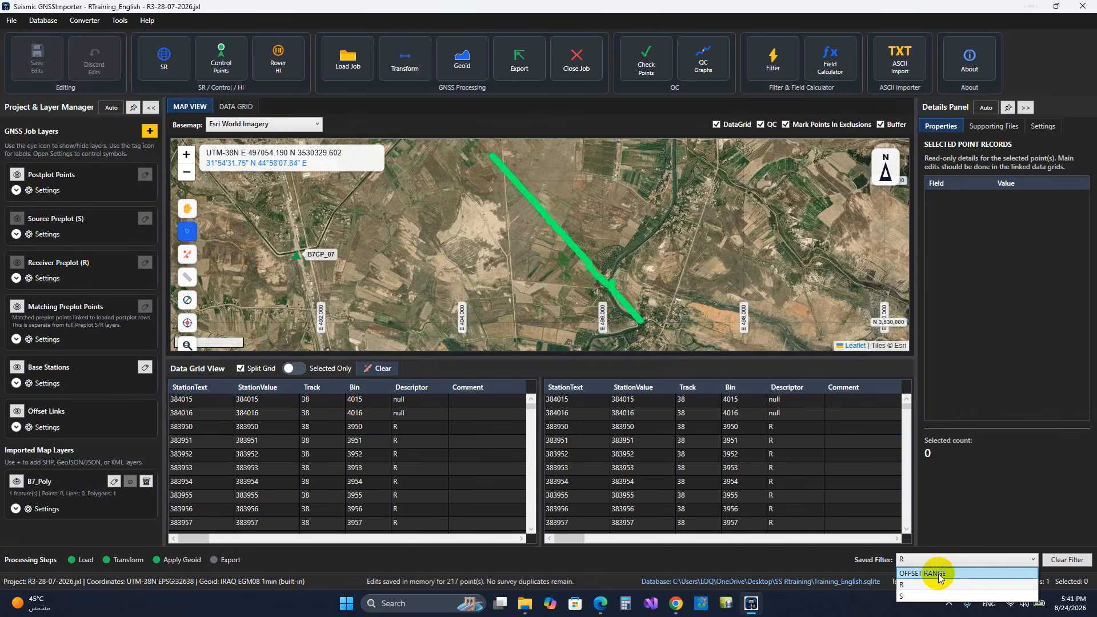
Step: Select station 383966 beside the road on the map, assign it the offset reason Road, and save the edits
scroll(576, 159, "up", 4)
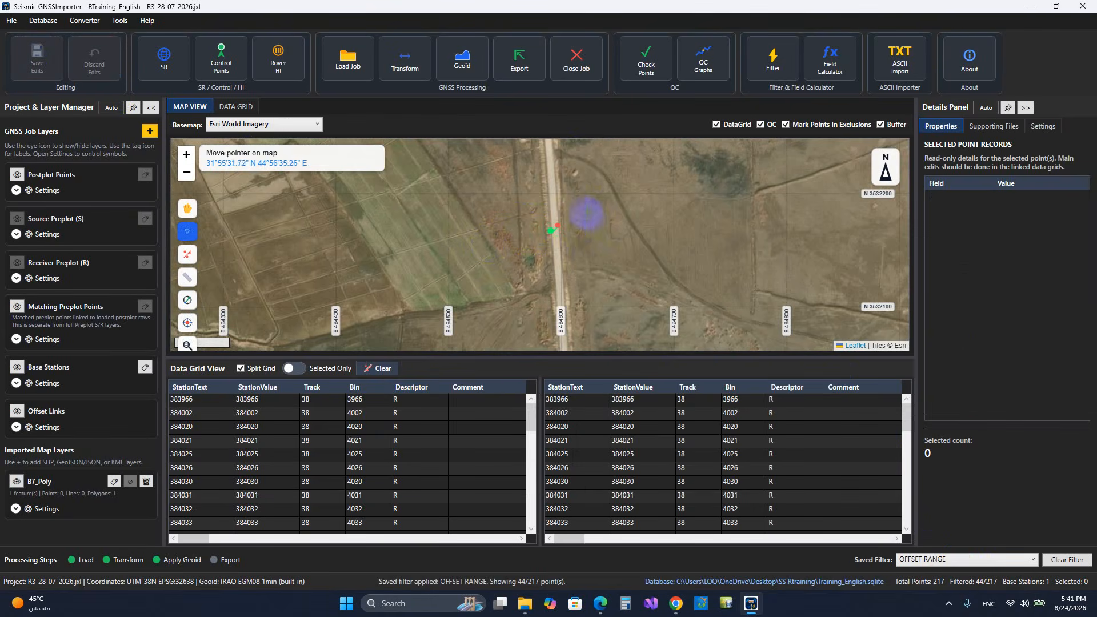
left_click_drag(588, 214, 487, 245)
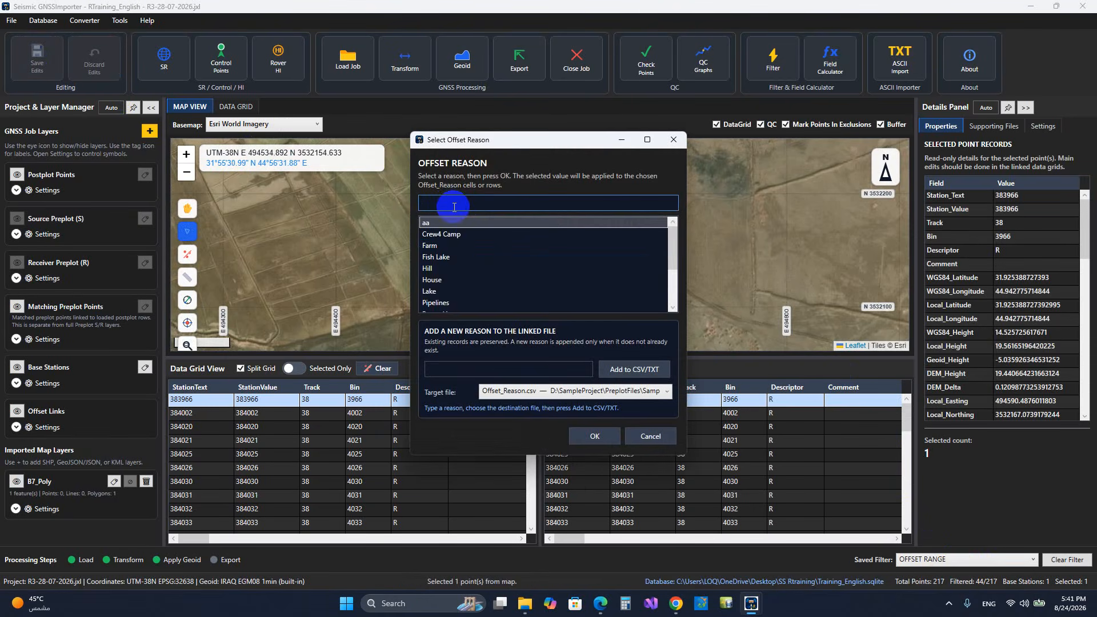
type("r")
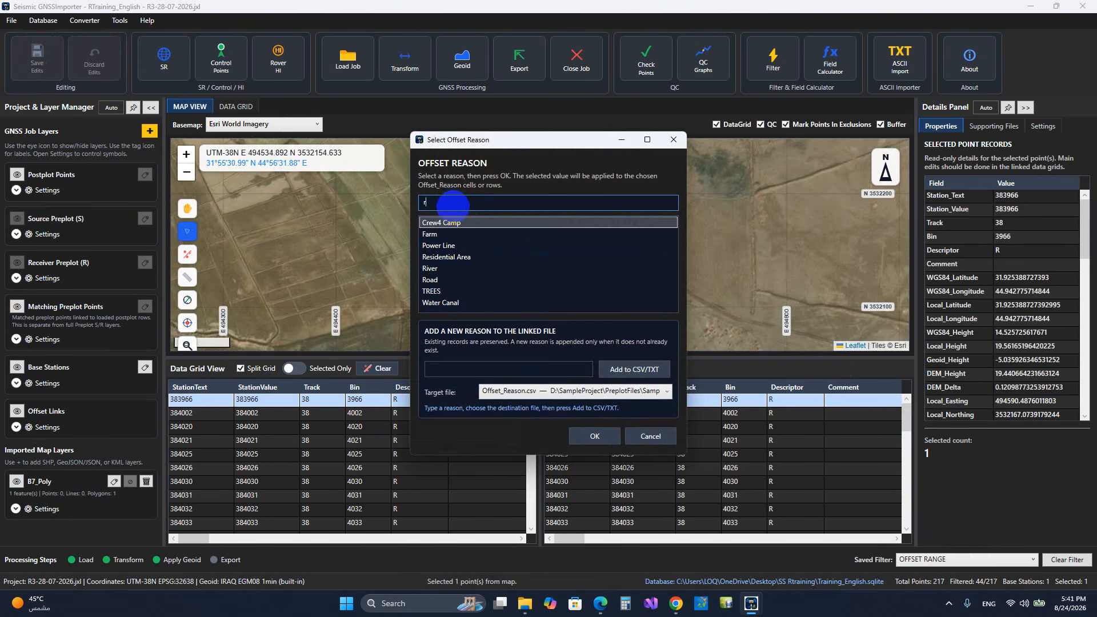
type("o")
double_click(463, 229)
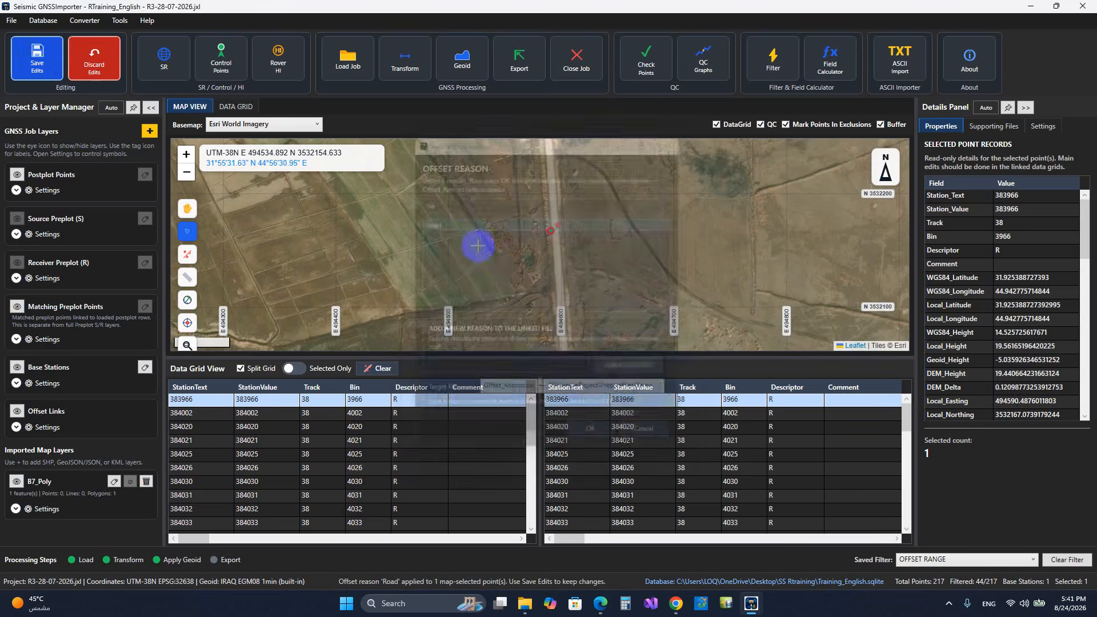
left_click(37, 66)
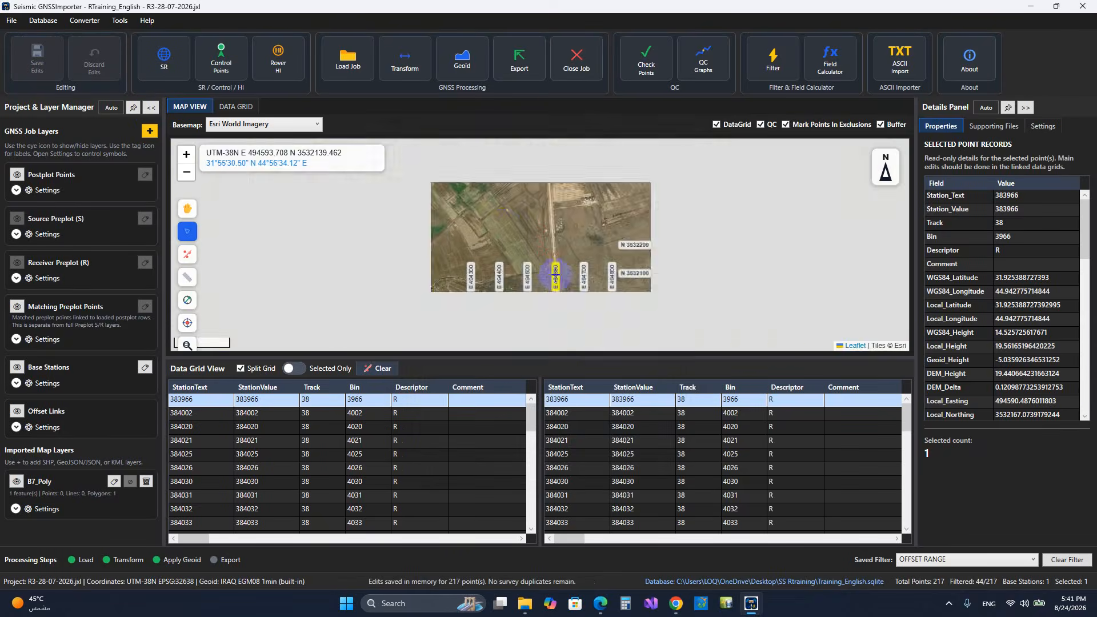
Step: Select stations 384002 to 384042 along the canal on the map, assign them the offset reason Water Canal, and save the edits
left_click(185, 234)
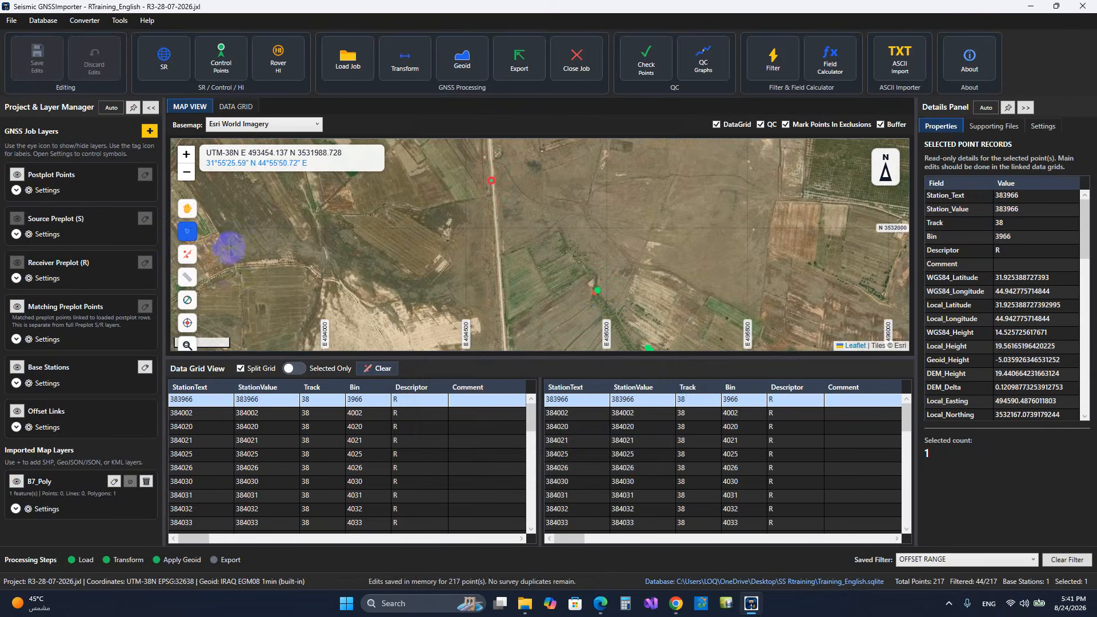
left_click_drag(623, 321, 546, 205)
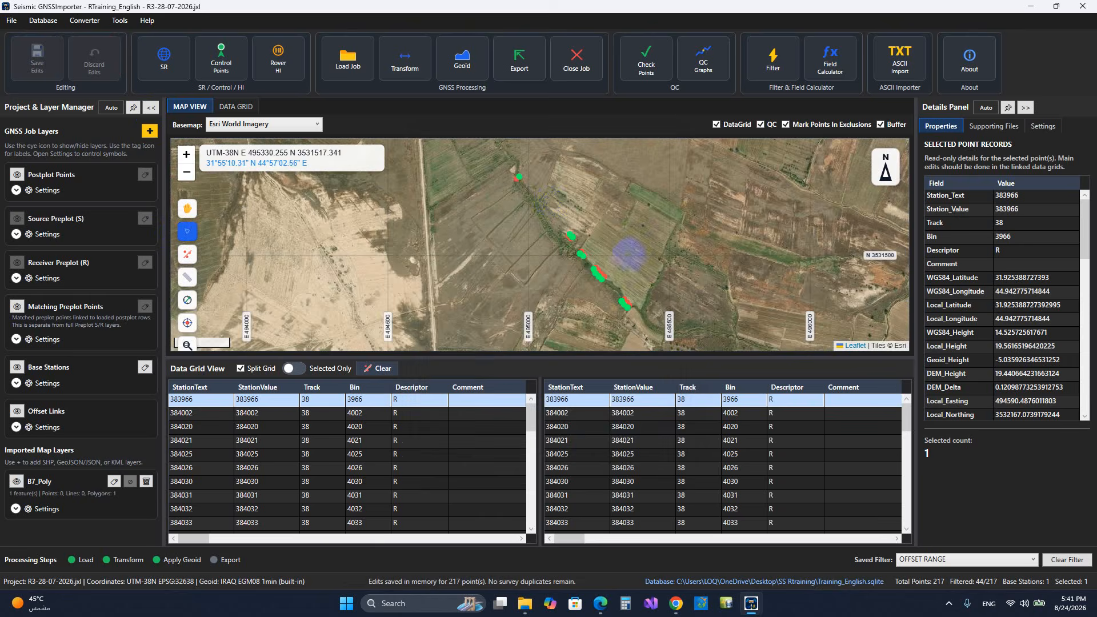
scroll(629, 253, "down", 1)
left_click_drag(663, 208, 554, 292)
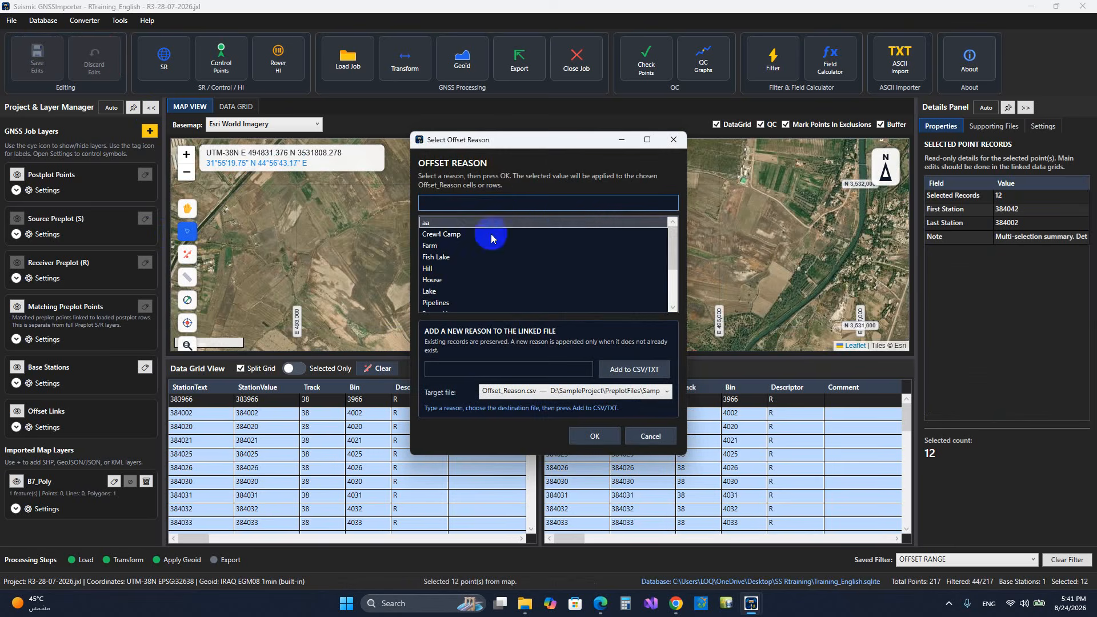
type("wa")
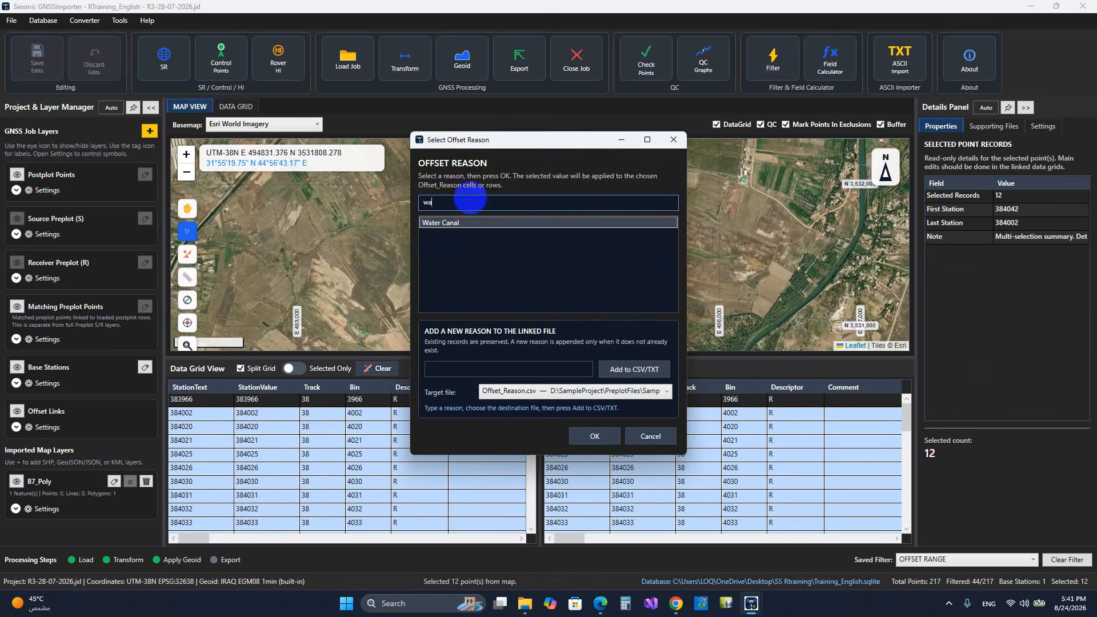
double_click(495, 223)
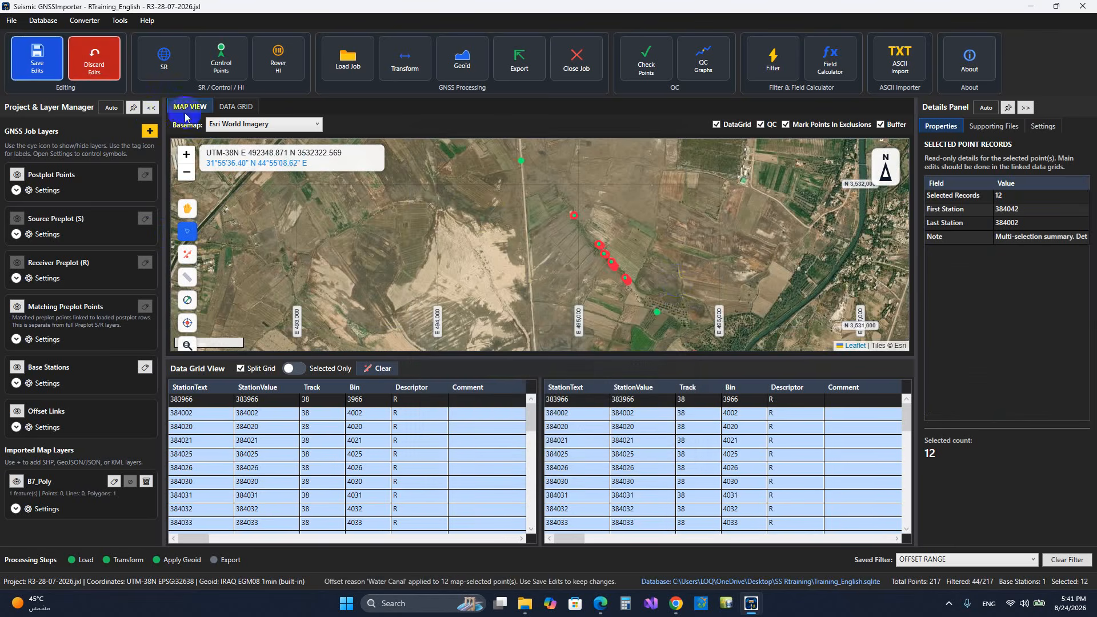
Step: Select stations 384114 to 384117 on the river bank on the map, assign them the offset reason River, and save the edits
scroll(680, 278, "down", 1)
left_click_drag(696, 277, 617, 270)
scroll(559, 216, "up", 2)
scroll(616, 265, "up", 1)
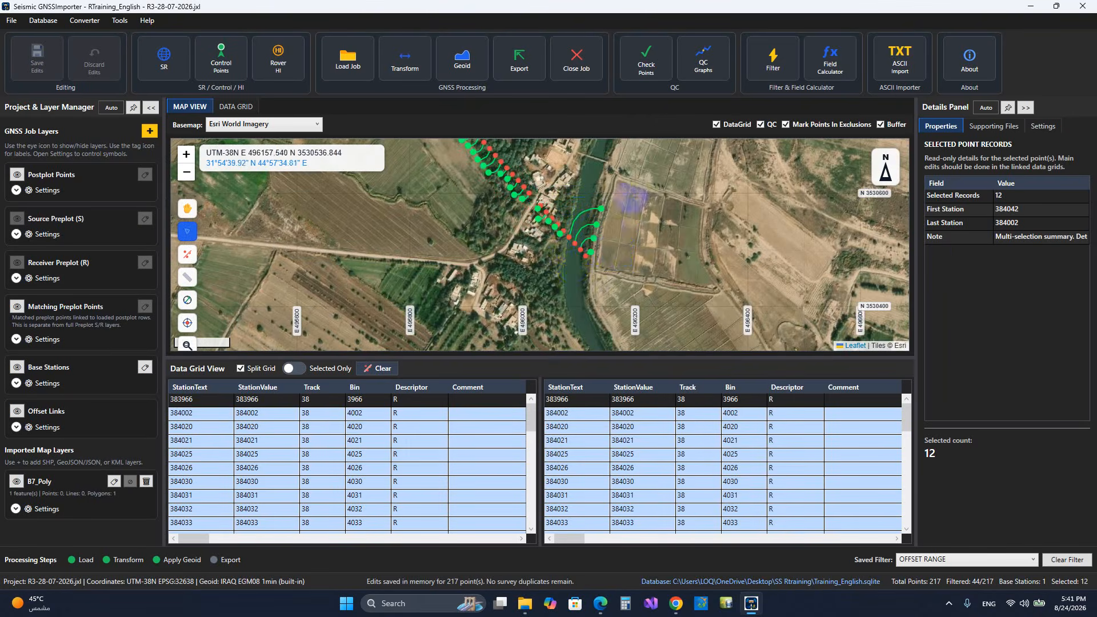
left_click_drag(632, 200, 573, 266)
right_click(579, 199)
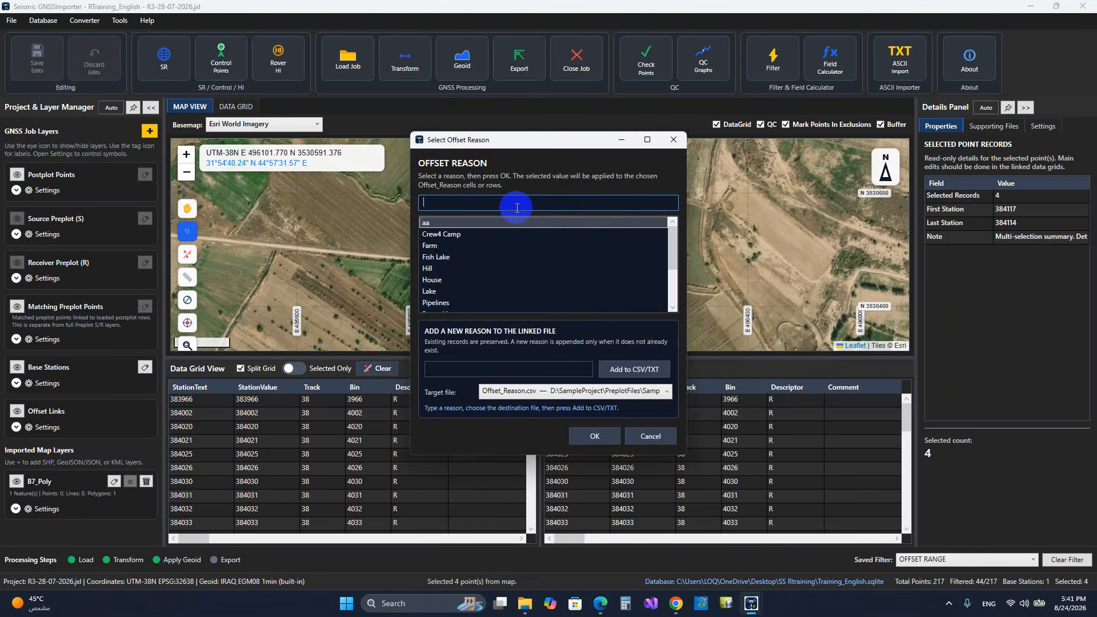
type("ri")
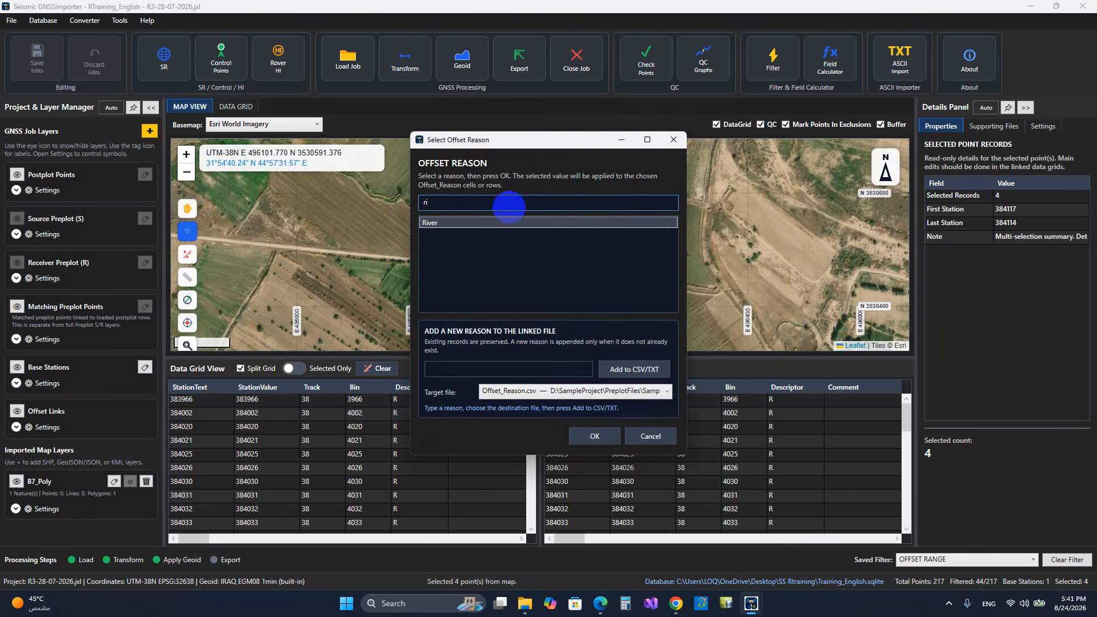
double_click(520, 223)
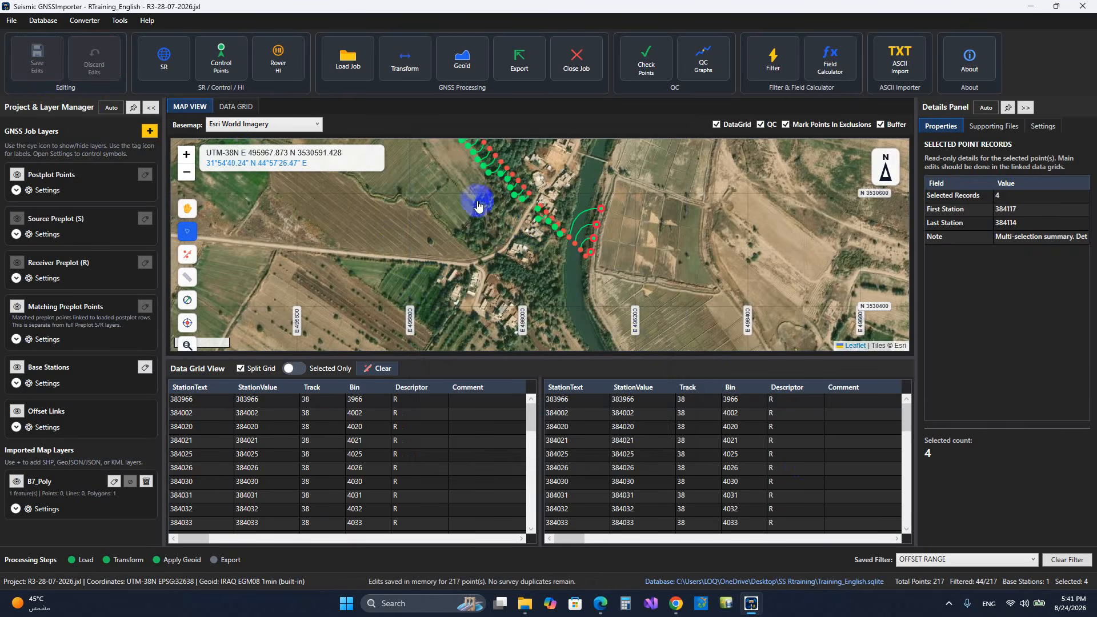
Step: Select station 593401 near the river, add Berm to Offset_Reason.csv as its offset reason, assign it, and save the edits
scroll(604, 213, "down", 3)
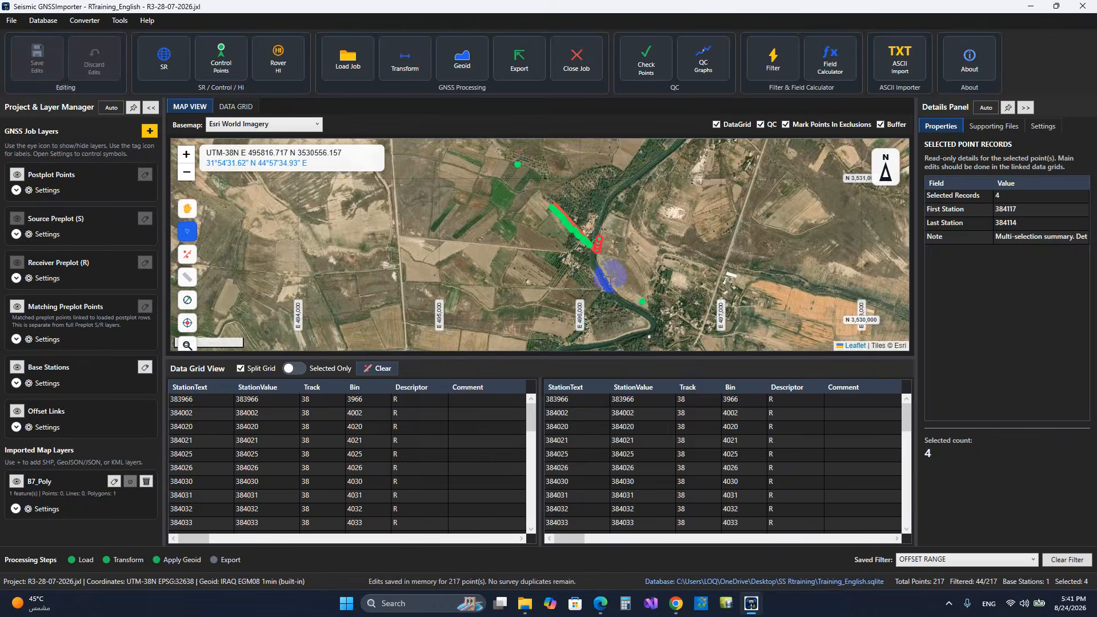
scroll(510, 211, "up", 3)
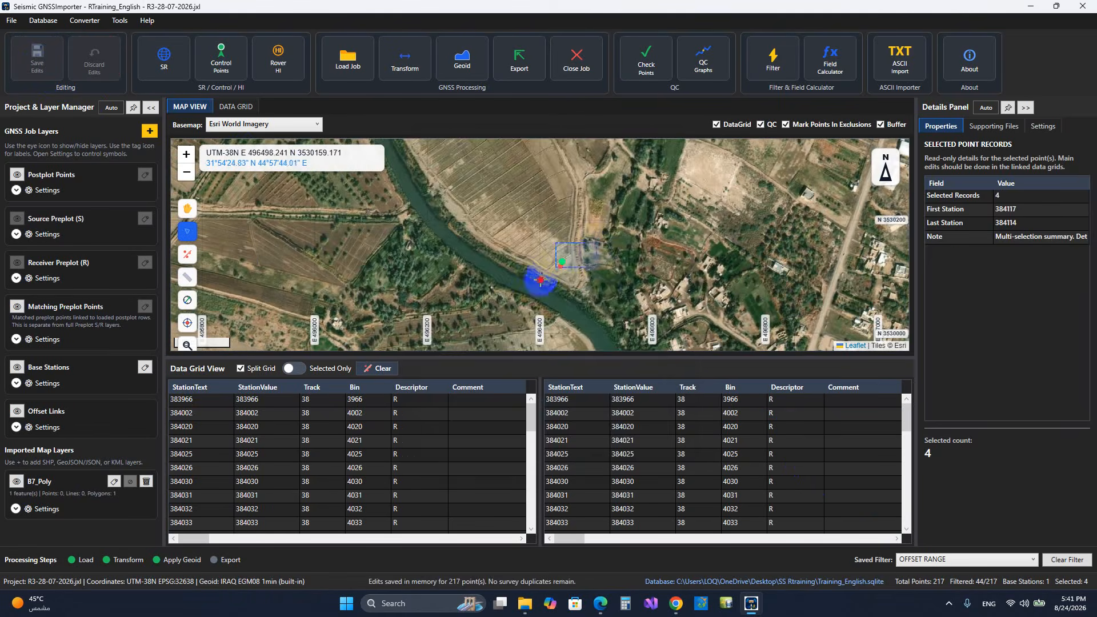
left_click(540, 236)
key("r")
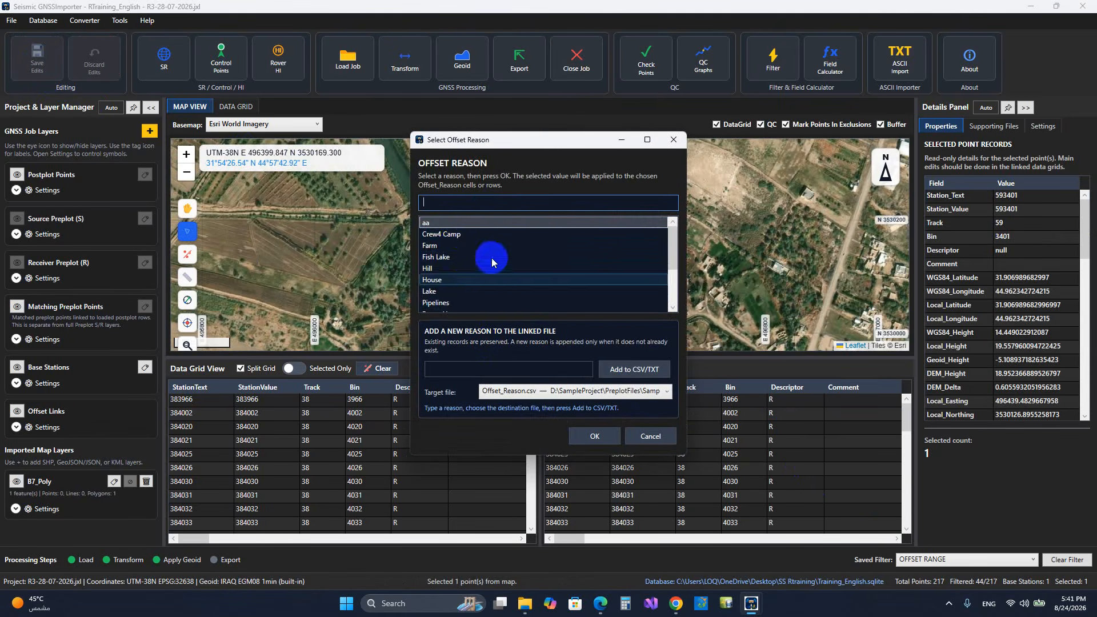
left_click_drag(674, 250, 676, 290)
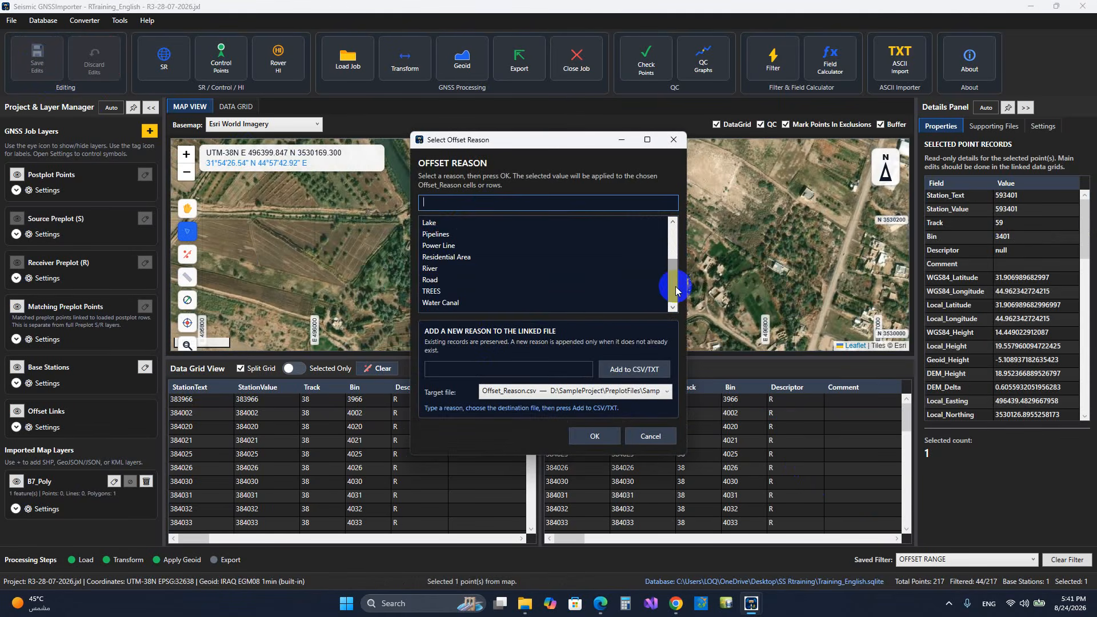
left_click(453, 367)
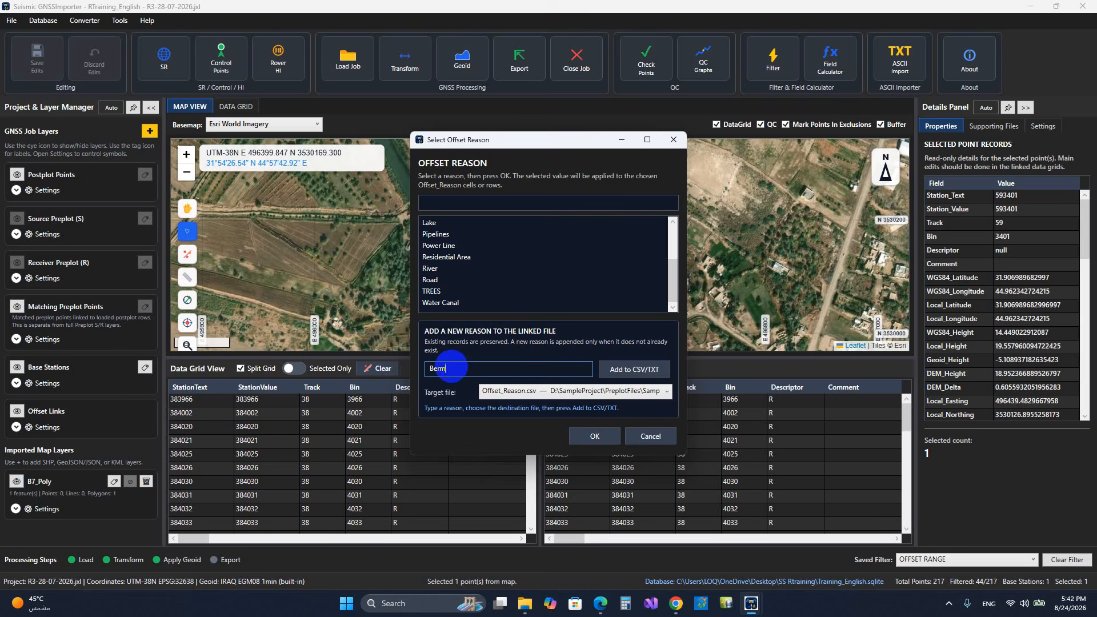
left_click(643, 376)
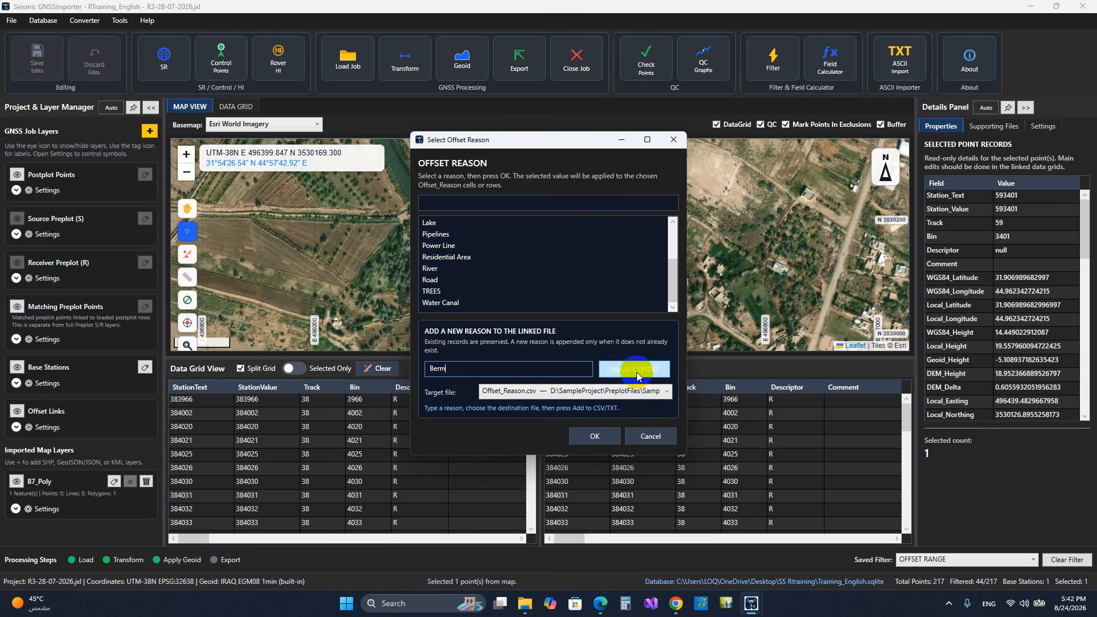
double_click(453, 228)
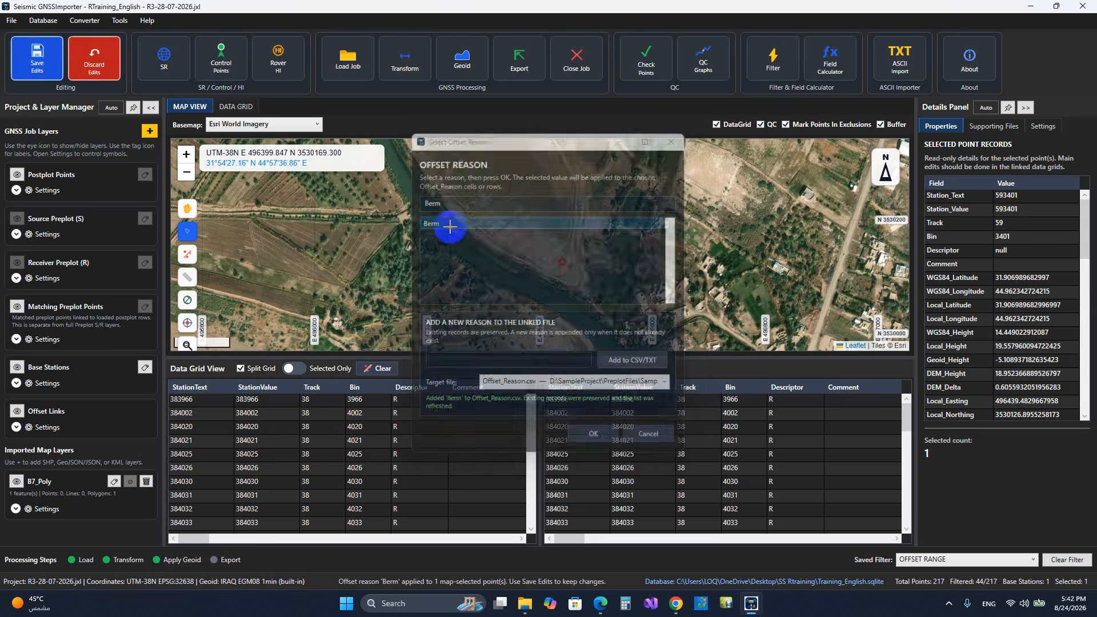
left_click(262, 225)
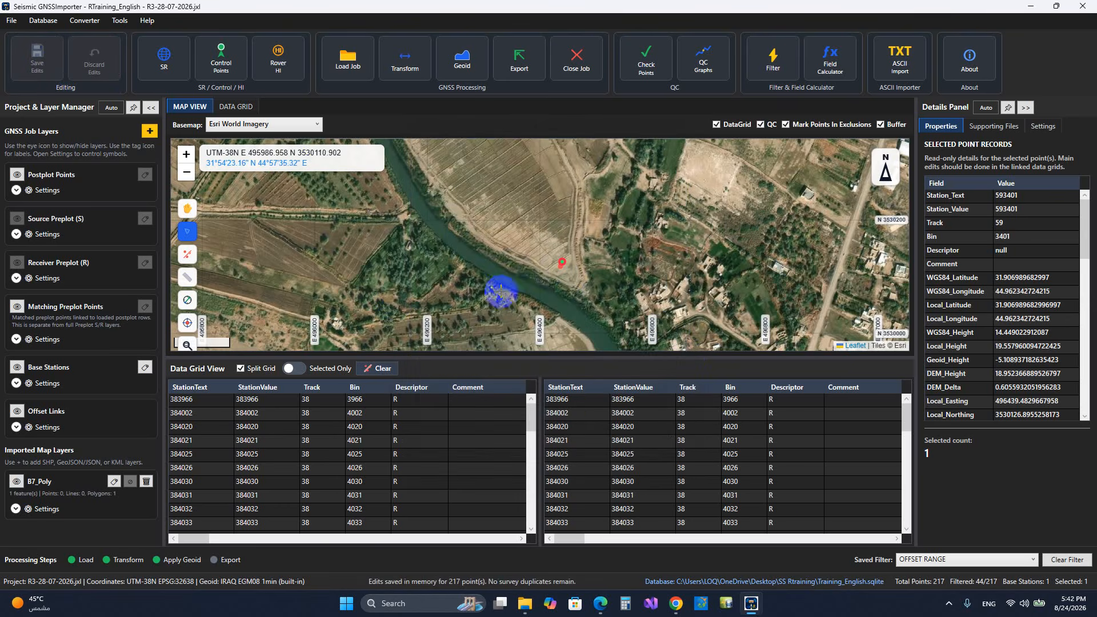
Step: Clear the saved OFFSET RANGE filter from the points
scroll(399, 255, "down", 5)
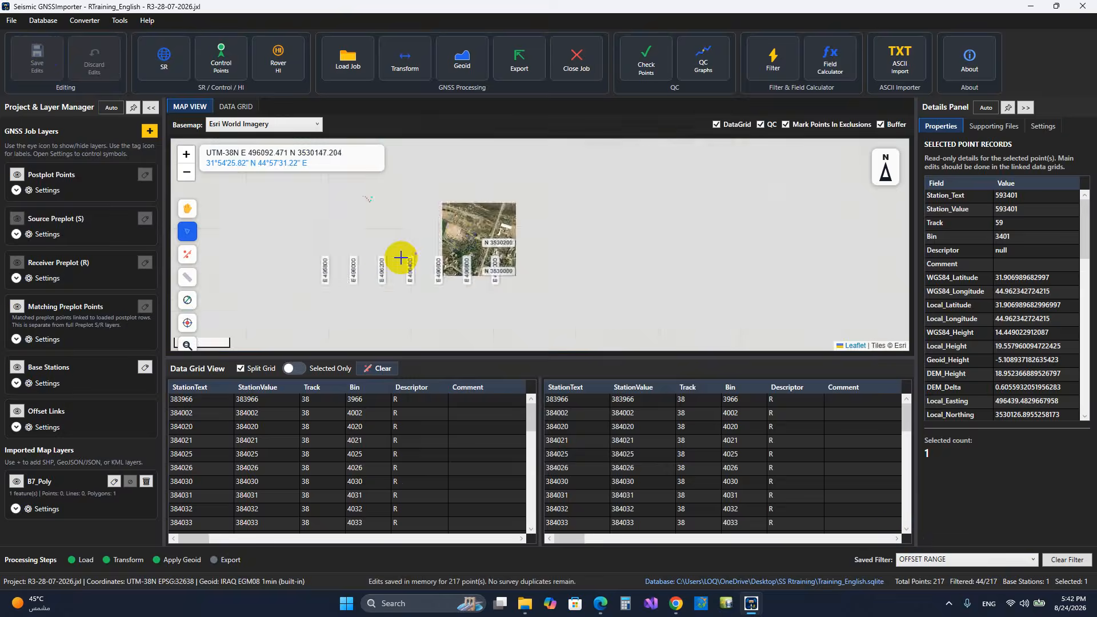
left_click(1070, 563)
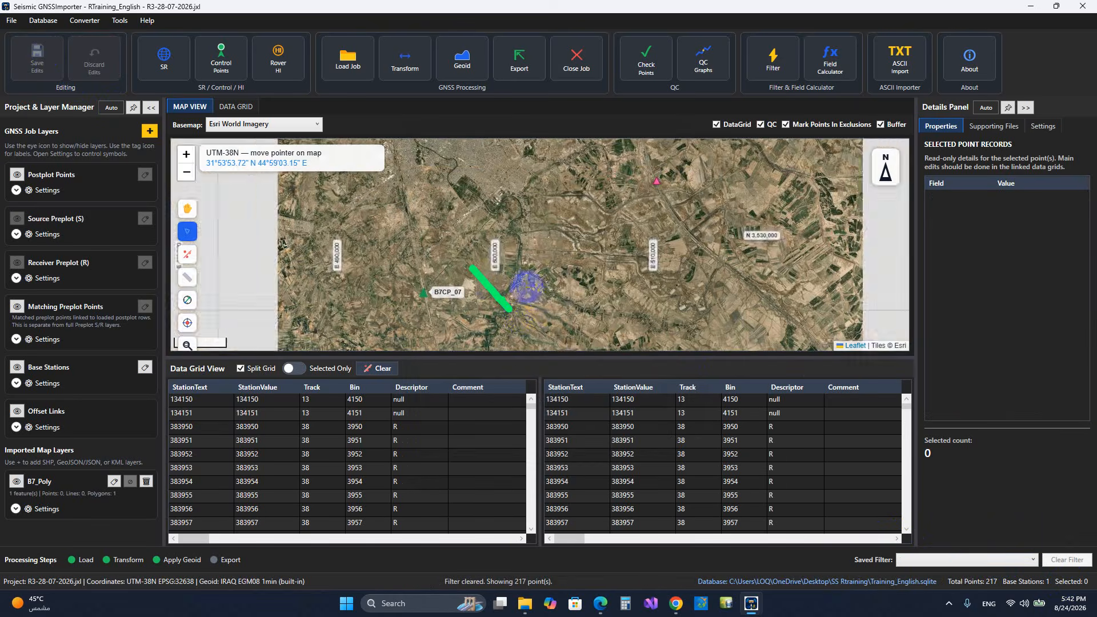
left_click_drag(501, 290, 524, 262)
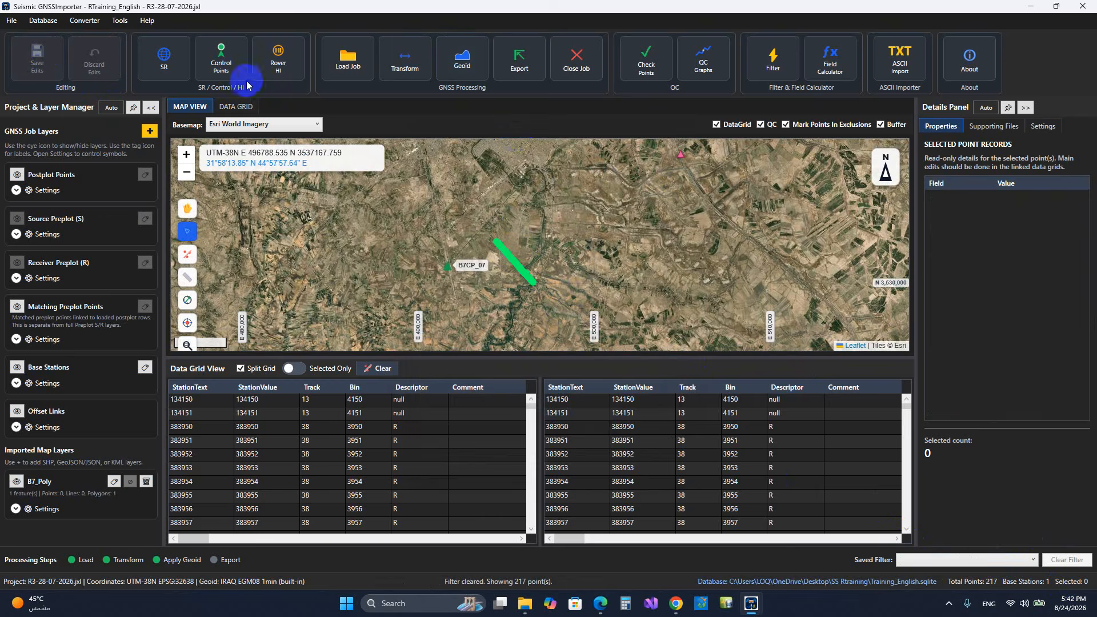
Step: Check the base station comparison for the job and the rover antenna height summary
left_click(226, 61)
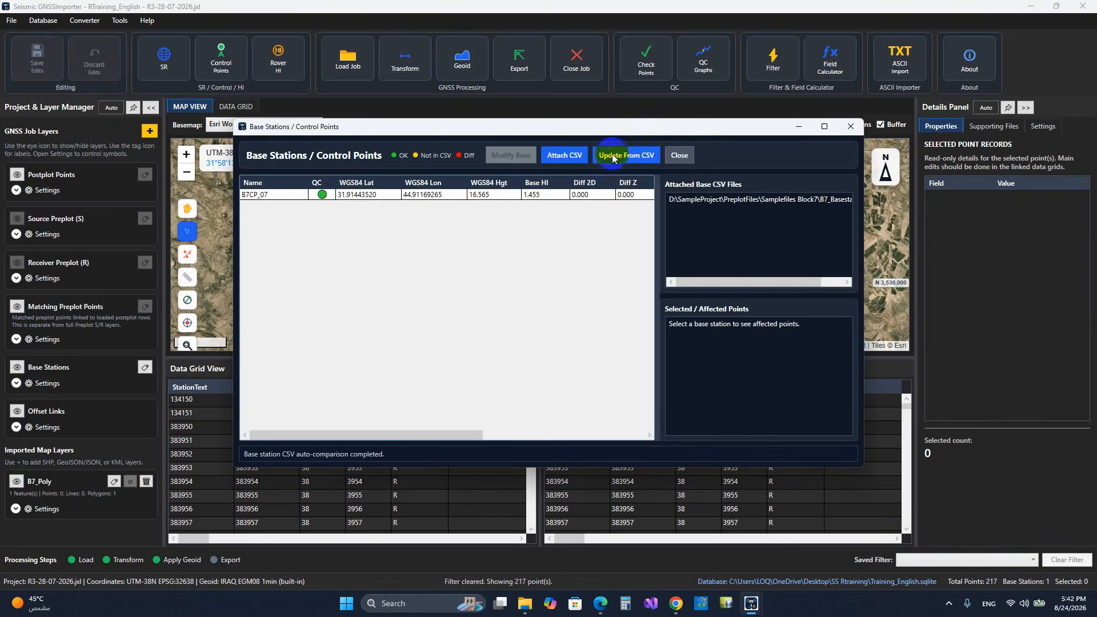
left_click(669, 158)
left_click(279, 58)
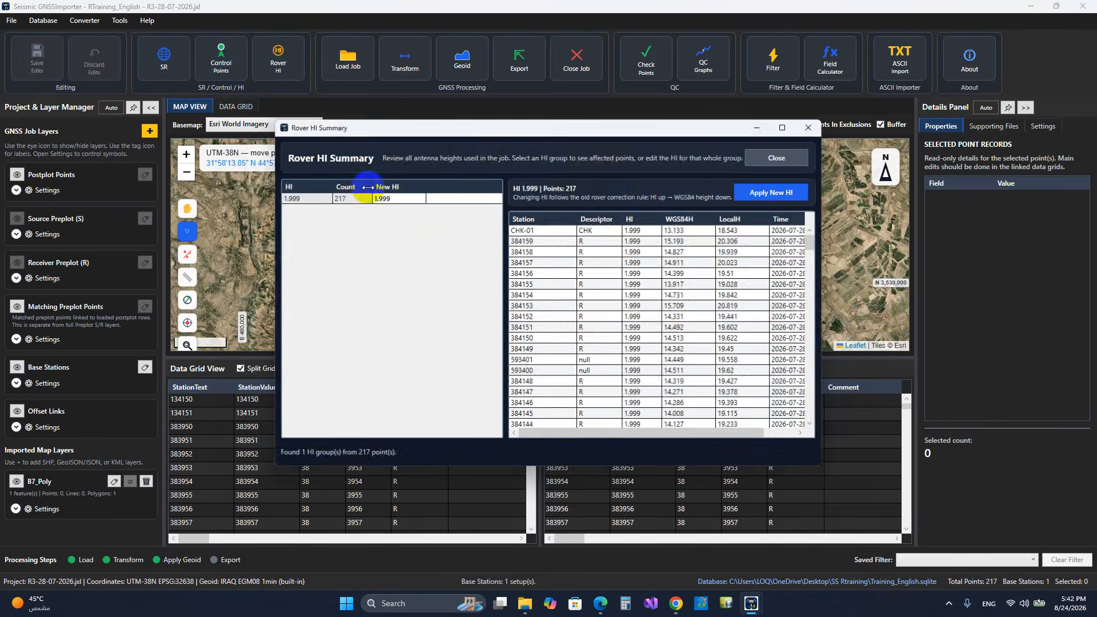
left_click(777, 158)
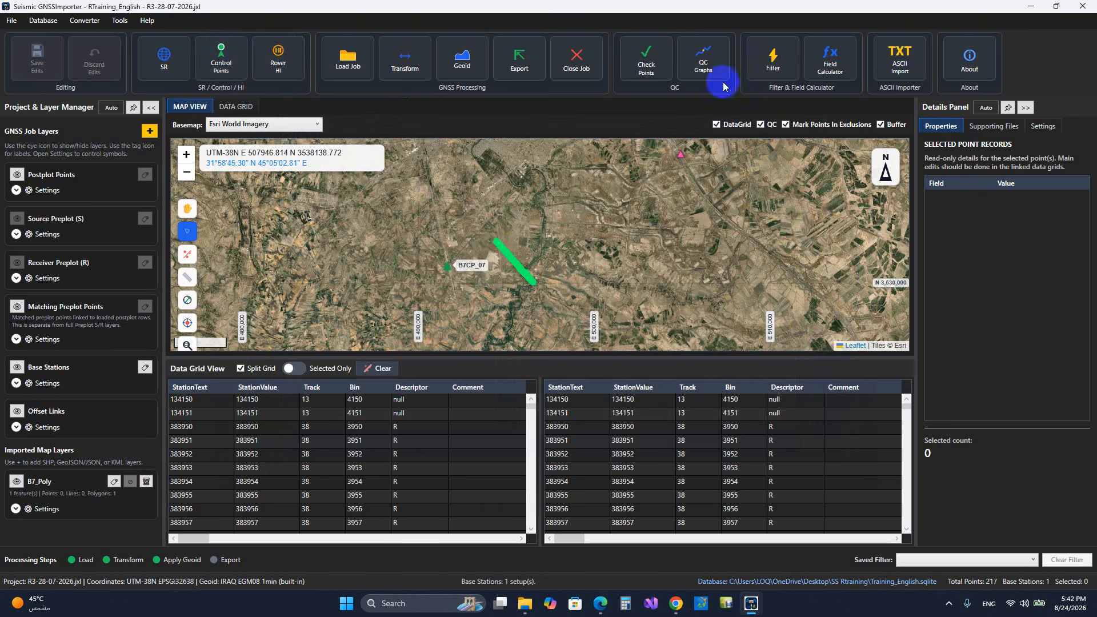
Step: Apply the saved filter R to the points and open the QC graphs for the filtered stations
left_click(709, 64)
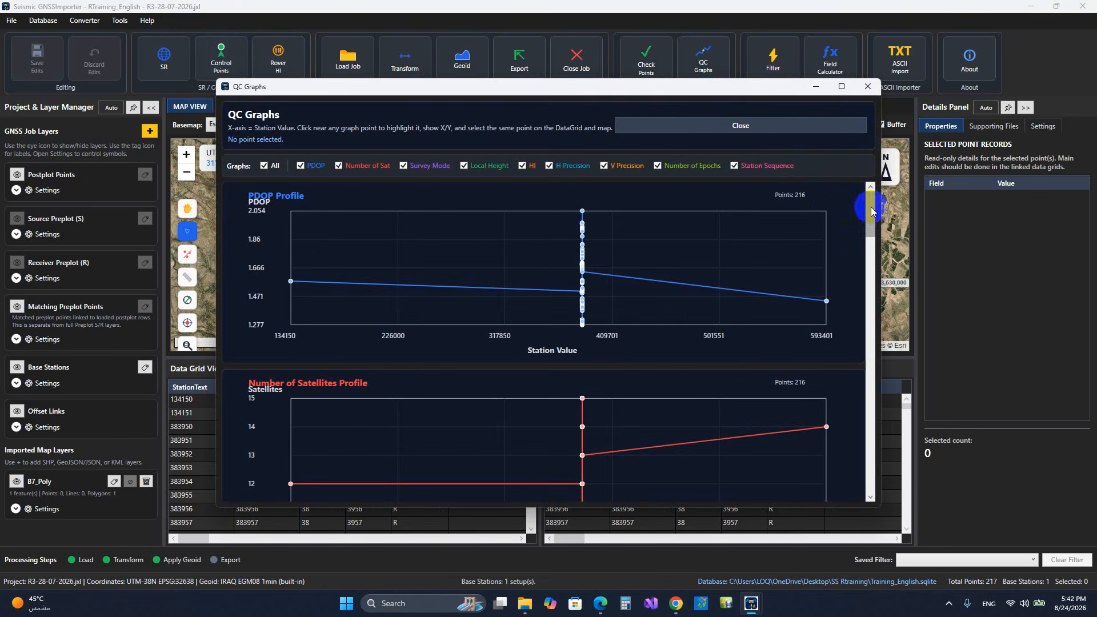
left_click(868, 86)
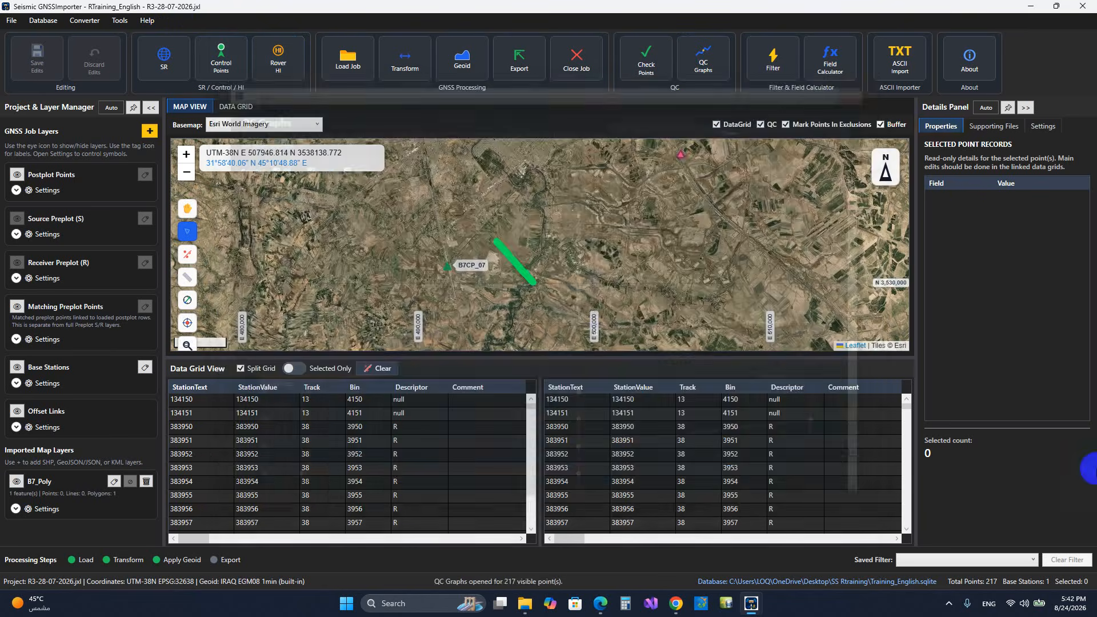
left_click(1009, 562)
left_click(965, 578)
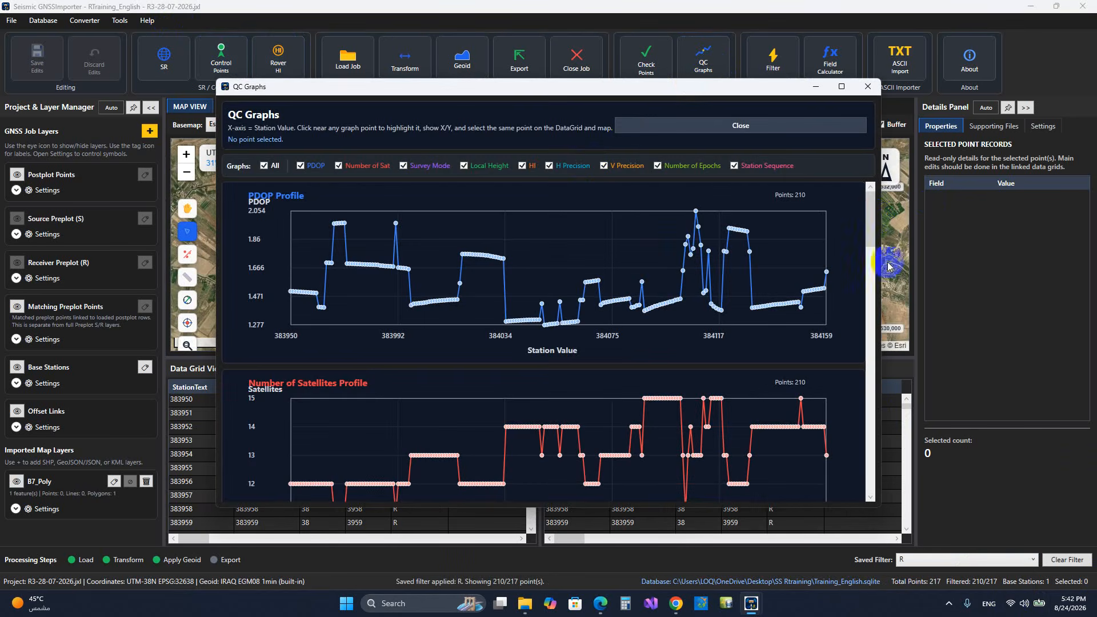
Step: Review the QC graphs from the PDOP profile through local height to the station sequence check, and close them
left_click_drag(876, 219, 878, 303)
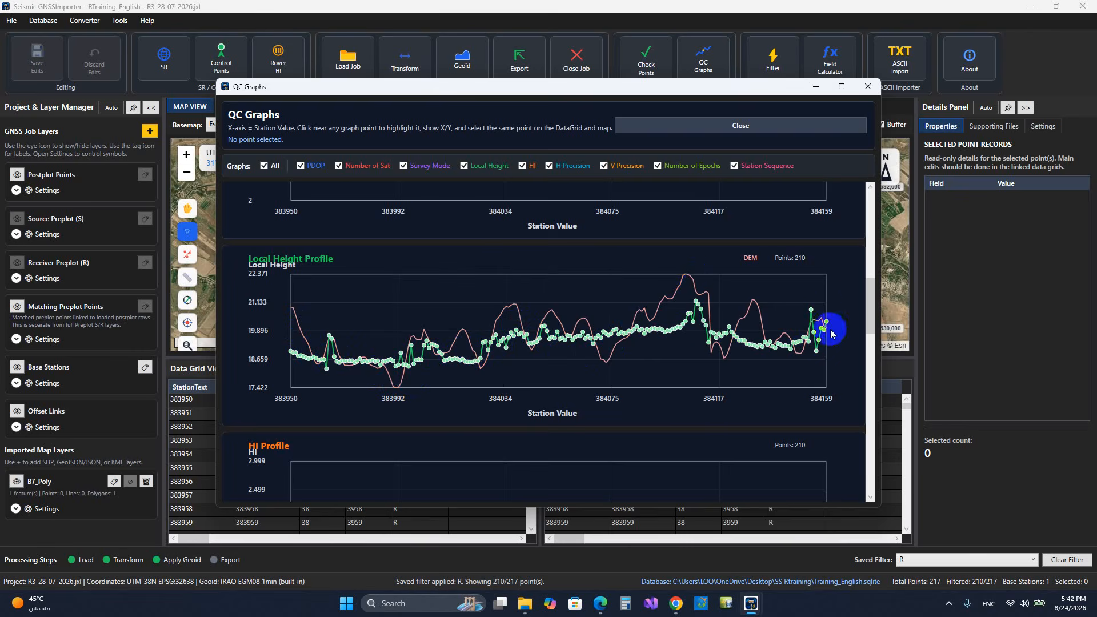
left_click_drag(872, 327, 883, 466)
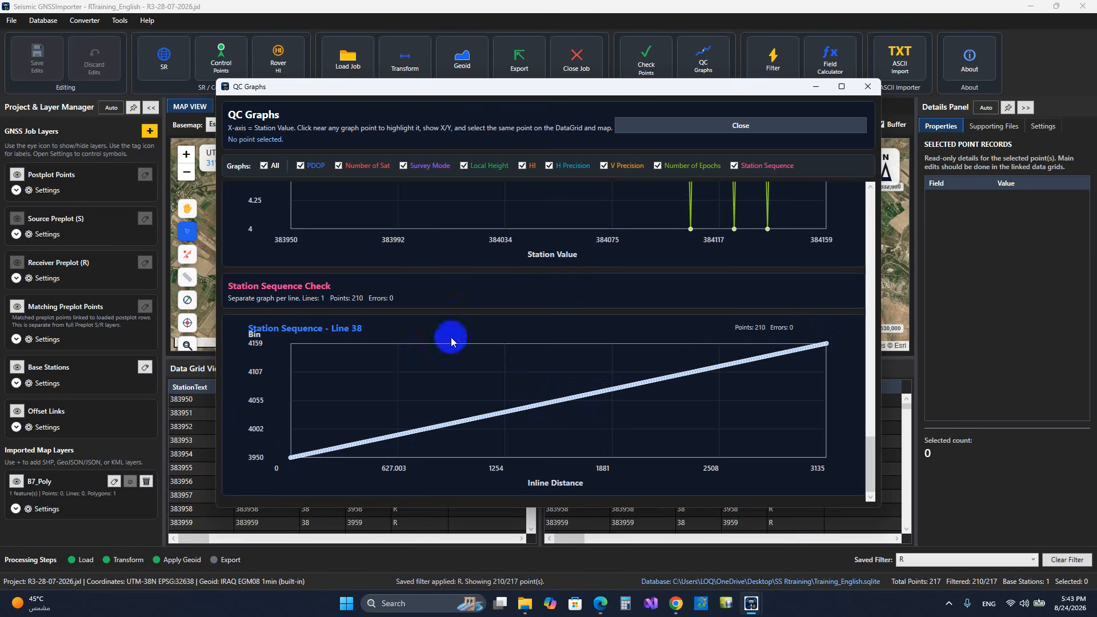
left_click(789, 130)
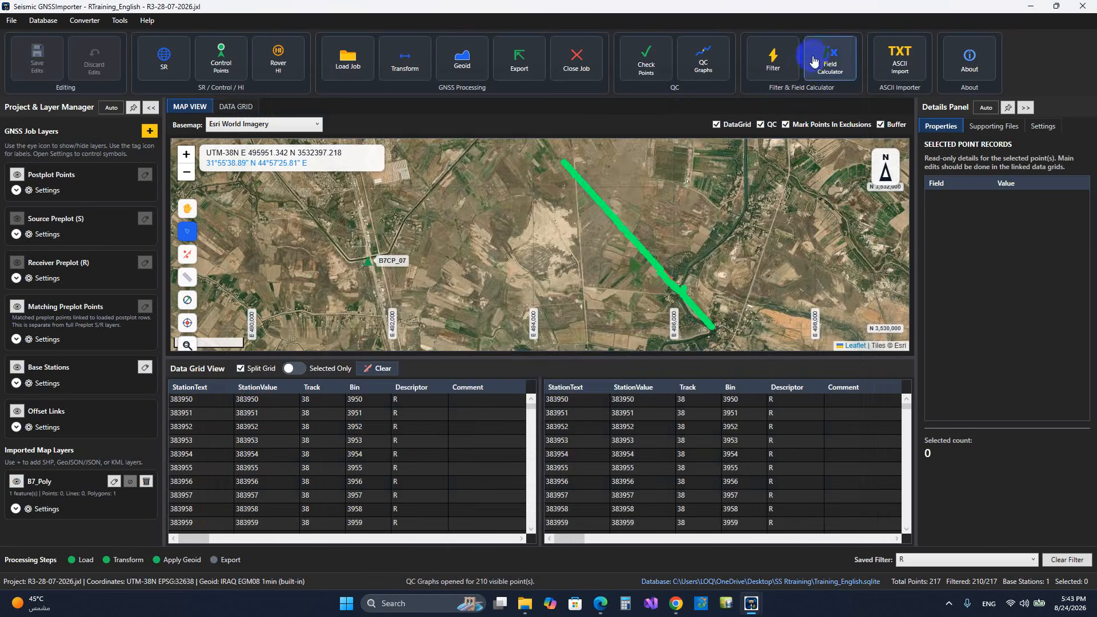
Step: Look through the Field Calculator's target fields and calculation methods, and close it without applying anything
left_click(814, 62)
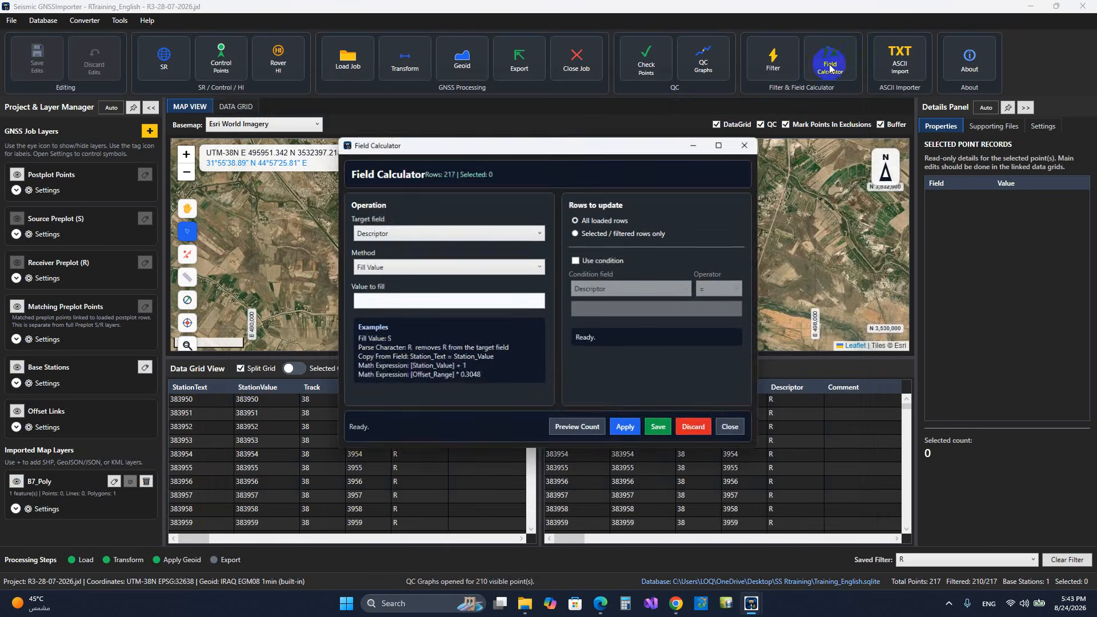
left_click(442, 236)
left_click(442, 236)
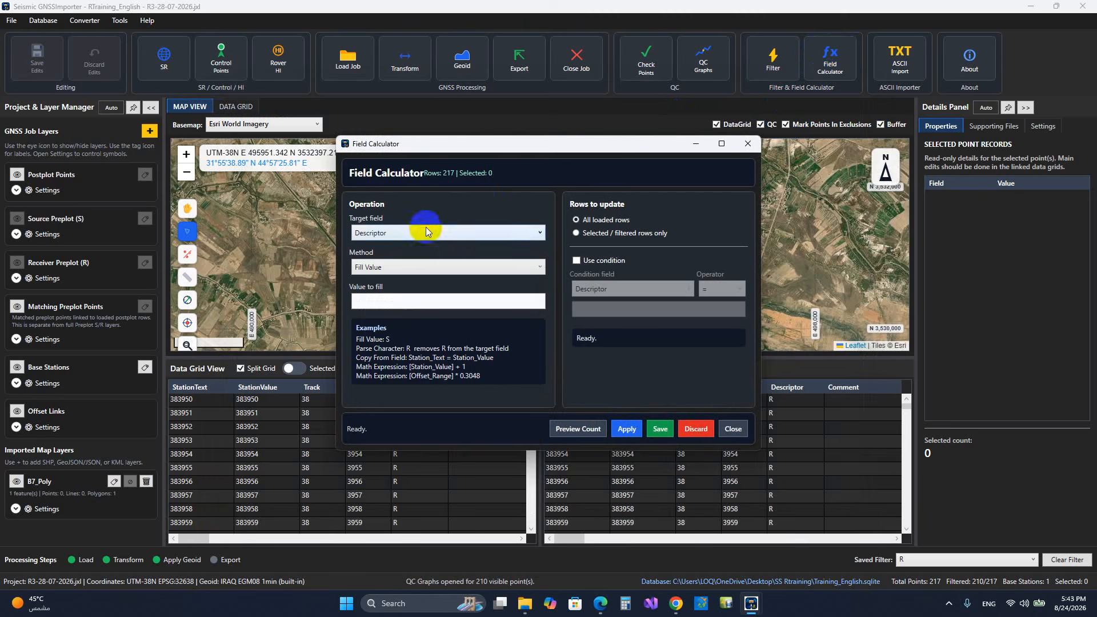
left_click(430, 265)
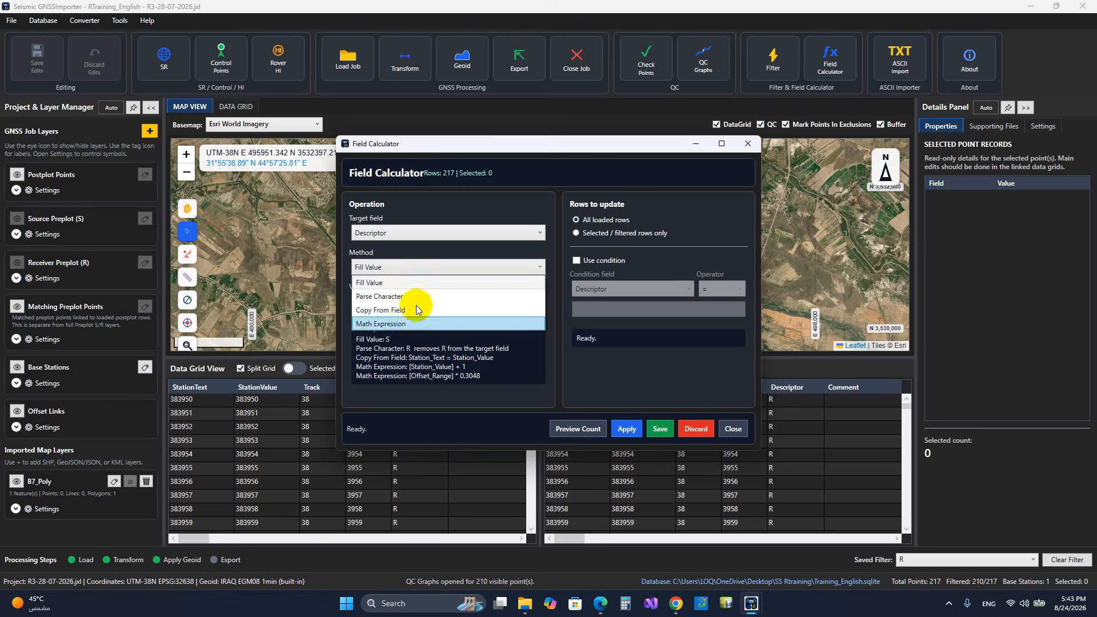
left_click(403, 282)
left_click(734, 430)
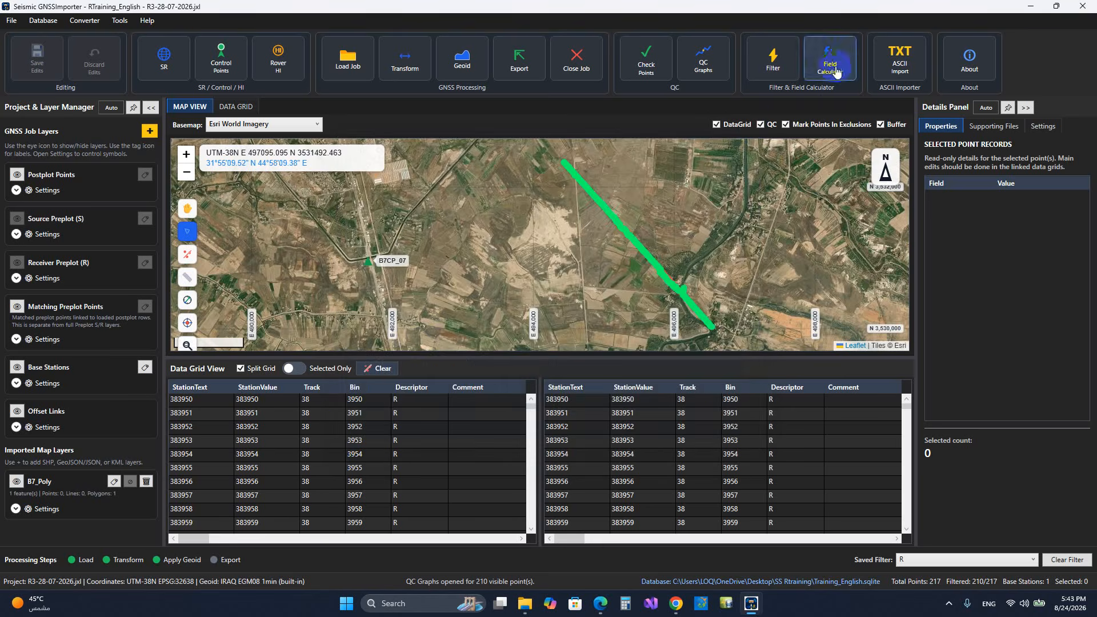
Step: Examine the editing commands for selected StationText and Descriptor cells in the data grid, including the offset reason list, without applying any
left_click_drag(214, 428, 208, 460)
right_click(206, 442)
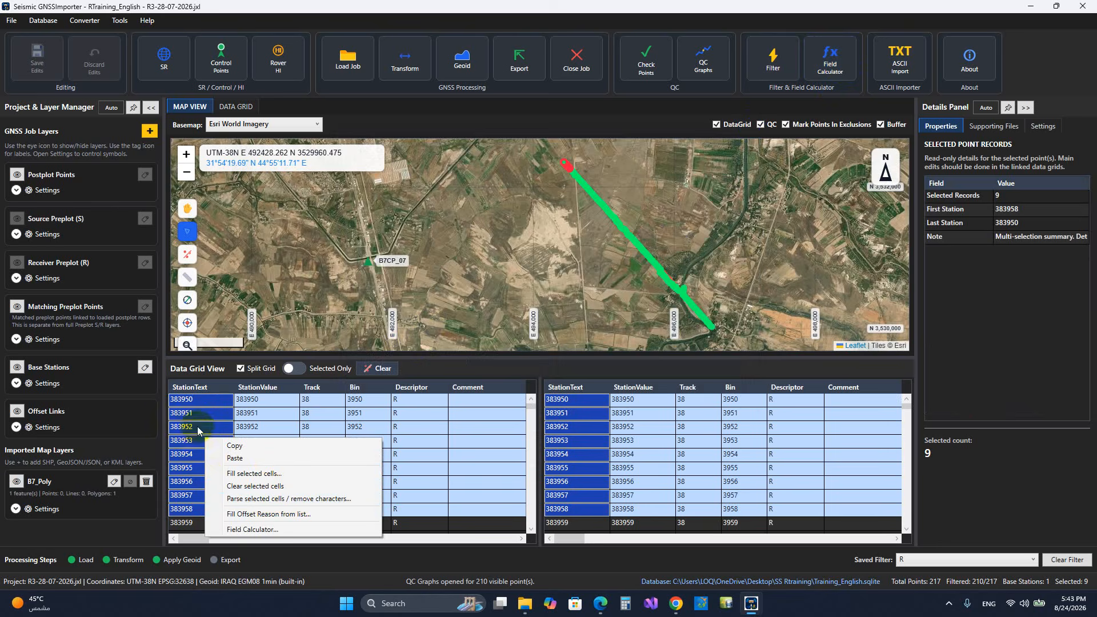
left_click(260, 409)
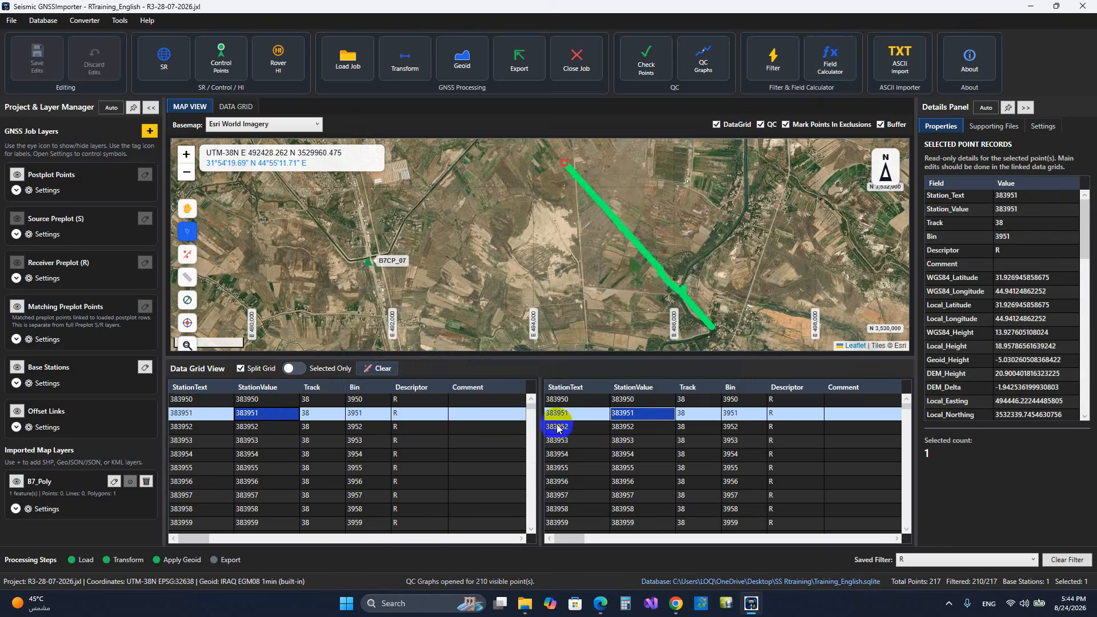
left_click_drag(409, 427, 411, 479)
right_click(417, 437)
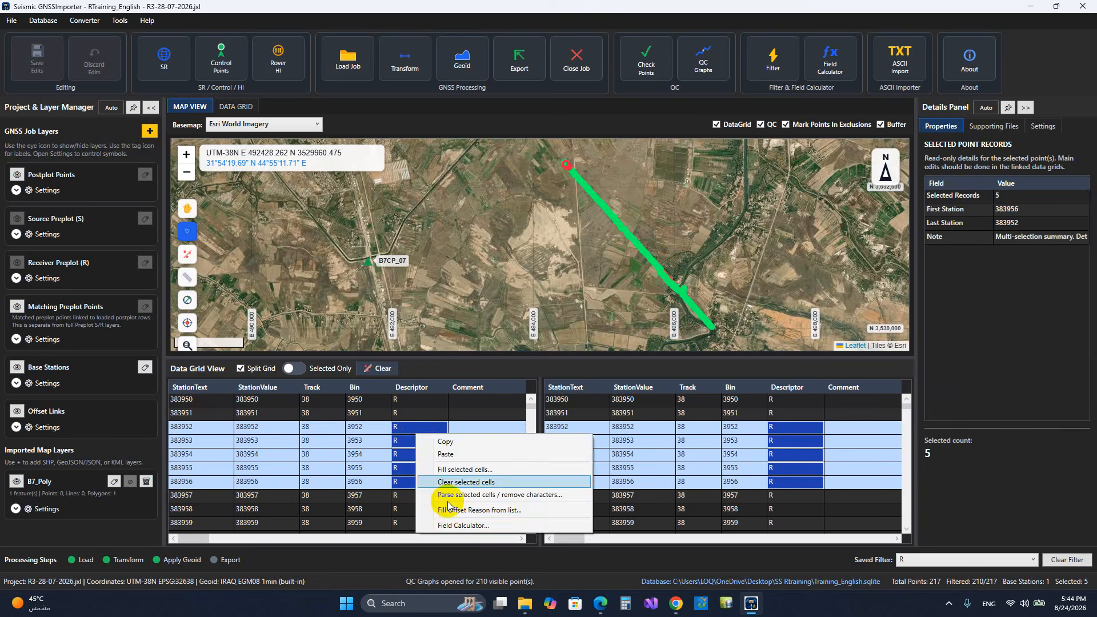
left_click(451, 509)
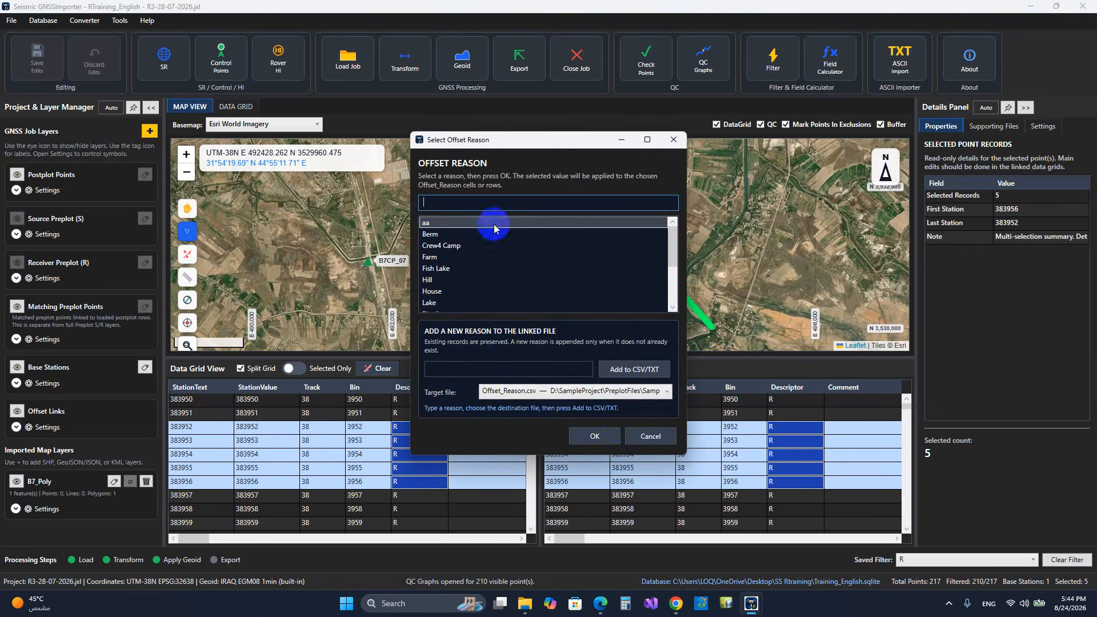
left_click(646, 437)
left_click(410, 438)
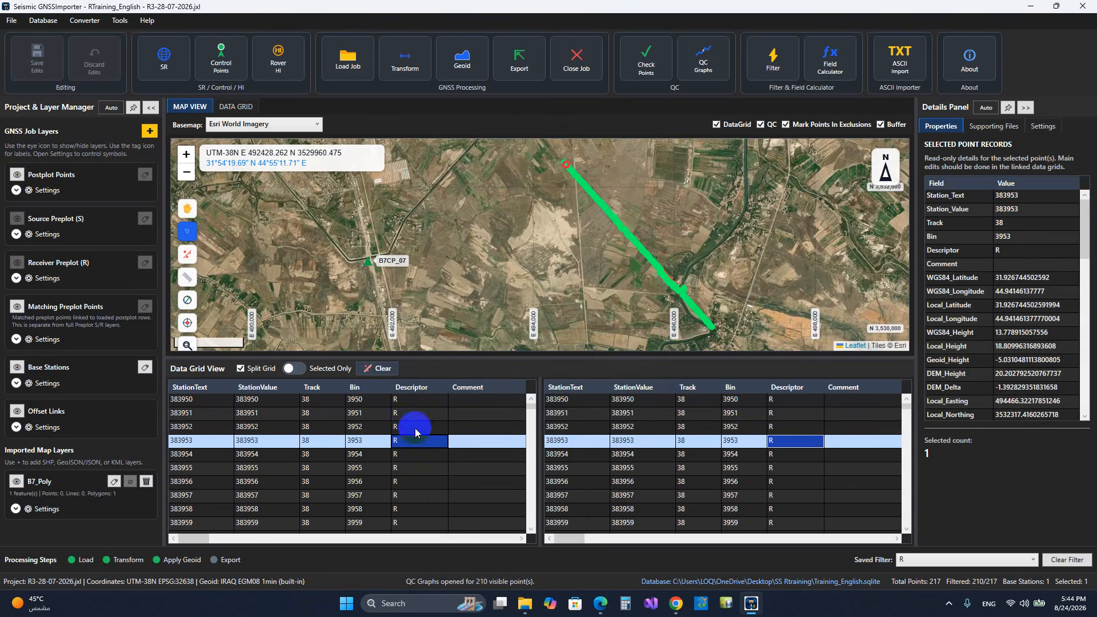
Step: Hide the data grid to enlarge the map, and clear the map selection
left_click(717, 124)
scroll(399, 296, "down", 2)
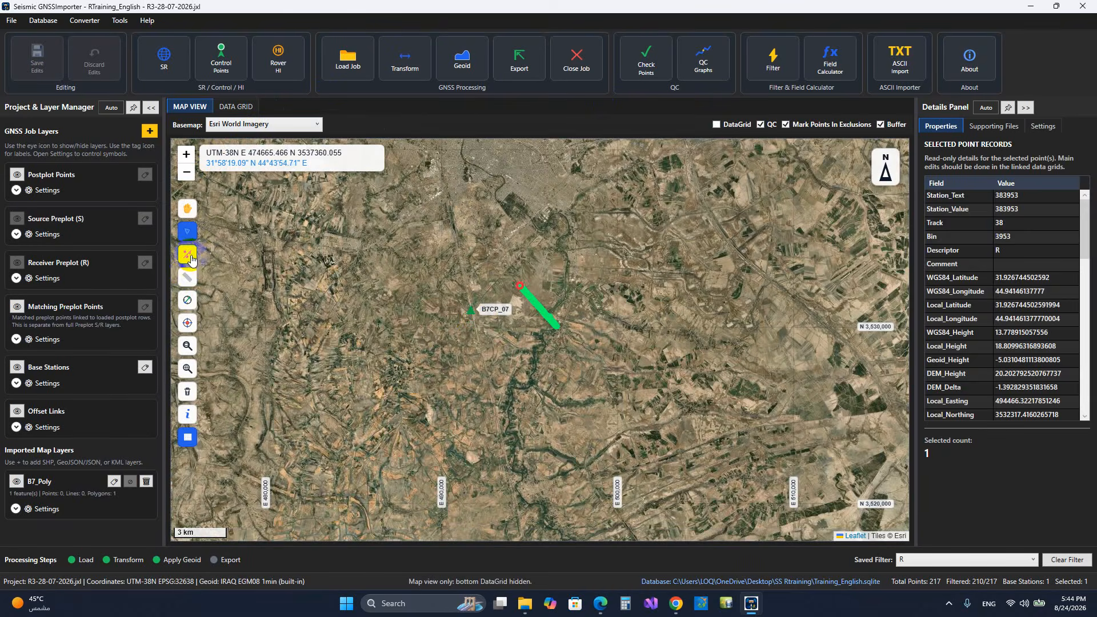
left_click(191, 259)
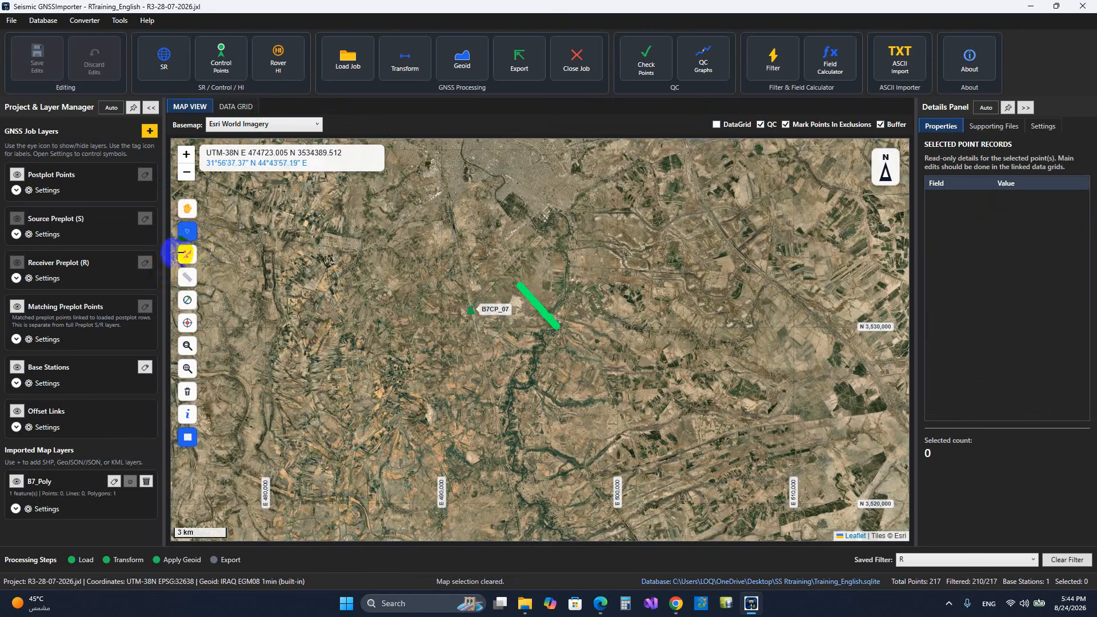
Step: Activate the map's rectangle zoom and try it around the survey line
left_click_drag(490, 426, 433, 407)
left_click(187, 346)
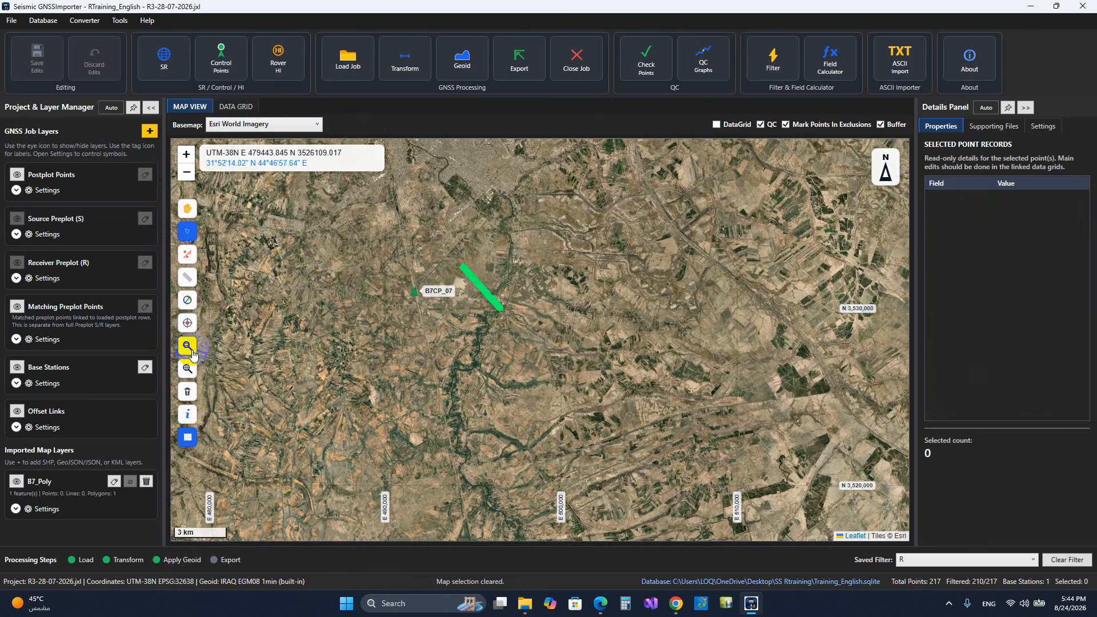
left_click_drag(535, 251, 539, 289)
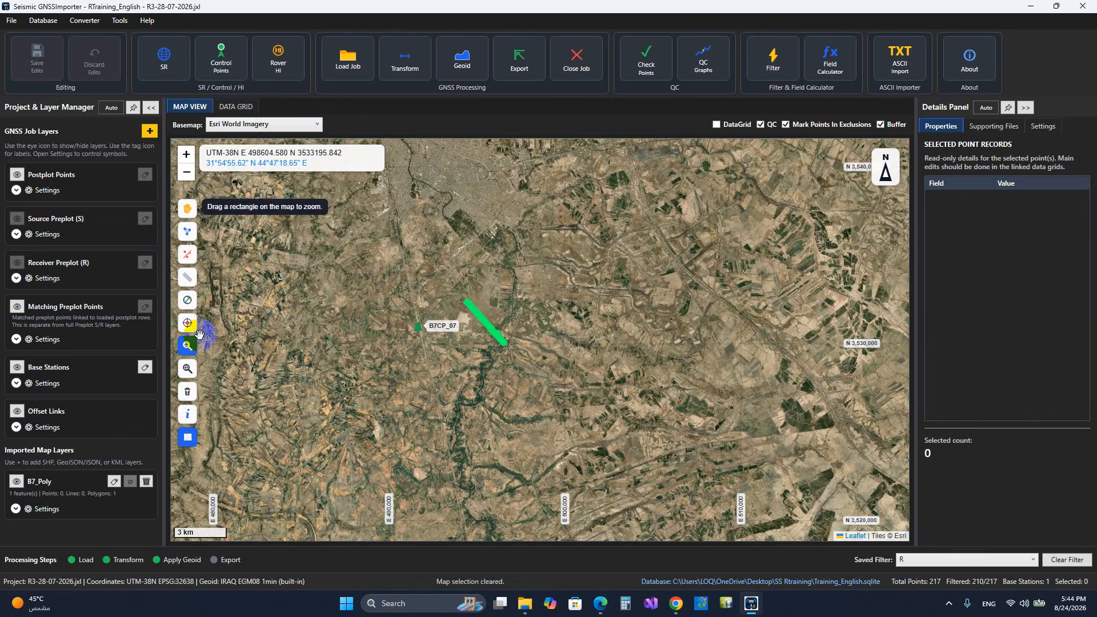
left_click(188, 349)
left_click(191, 345)
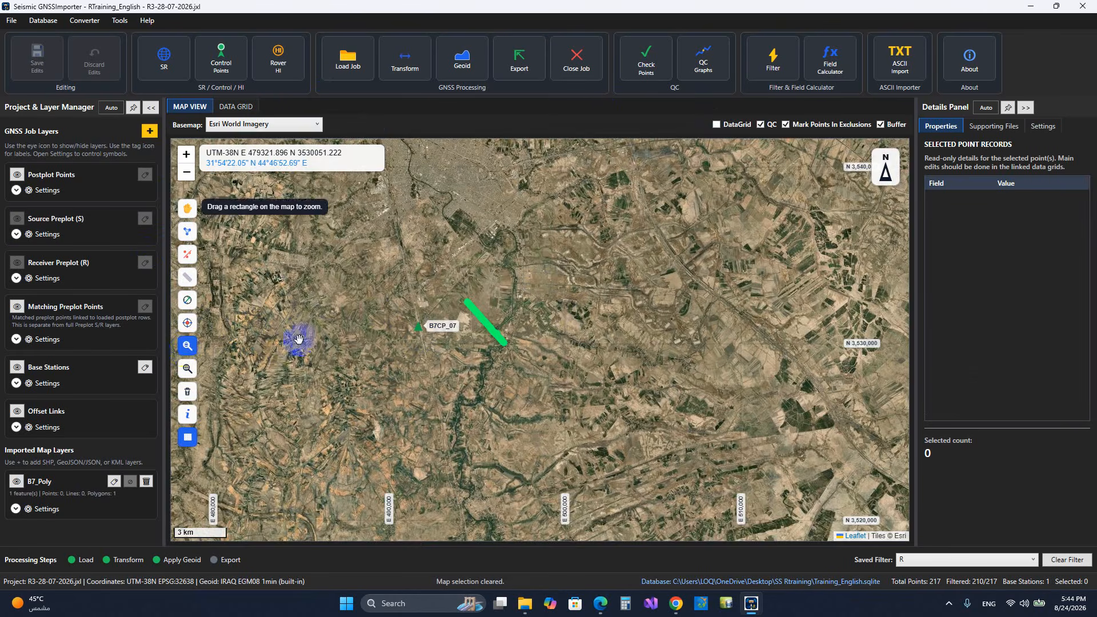
left_click_drag(598, 283, 563, 309)
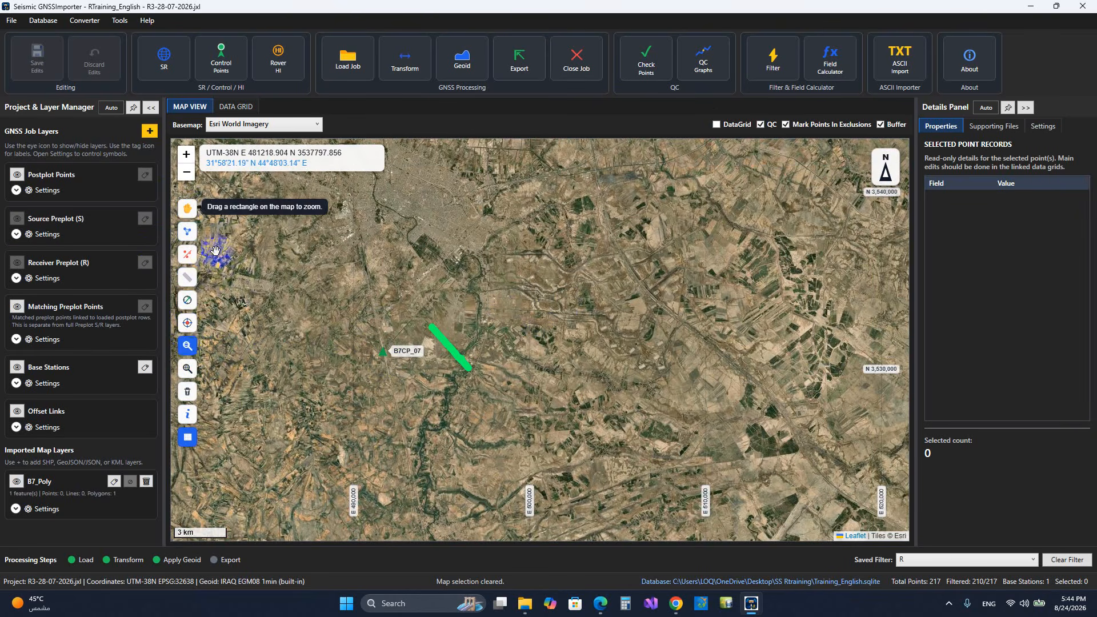
Step: Zoom to successive rectangles around the survey line, cancel the offset reason selection, and leave rectangle zoom mode
left_click_drag(294, 318, 597, 391)
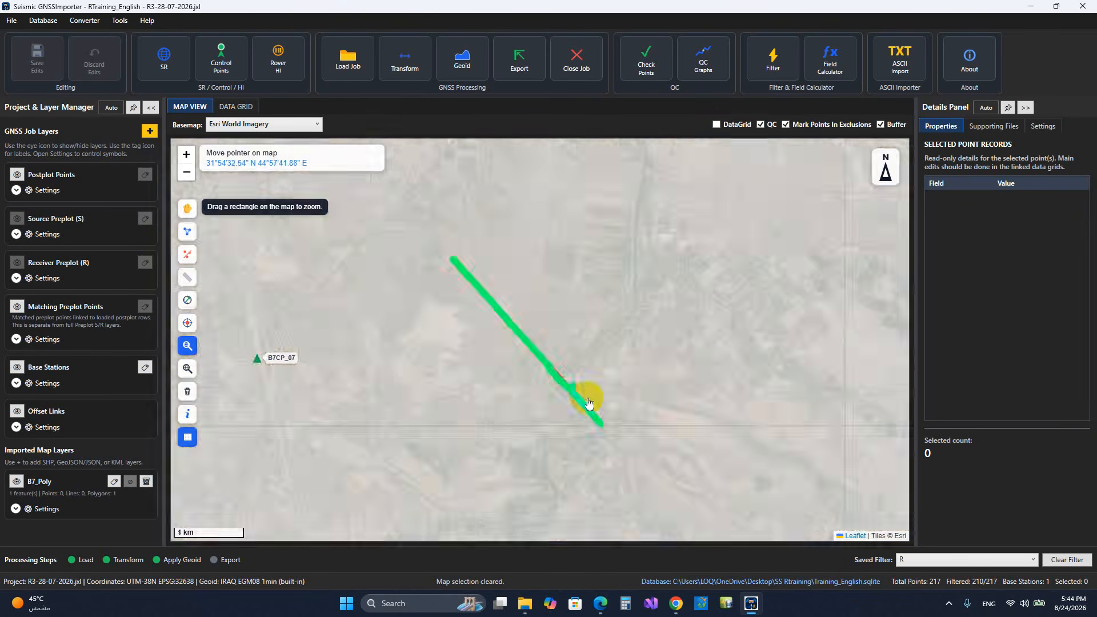
left_click_drag(383, 220, 511, 324)
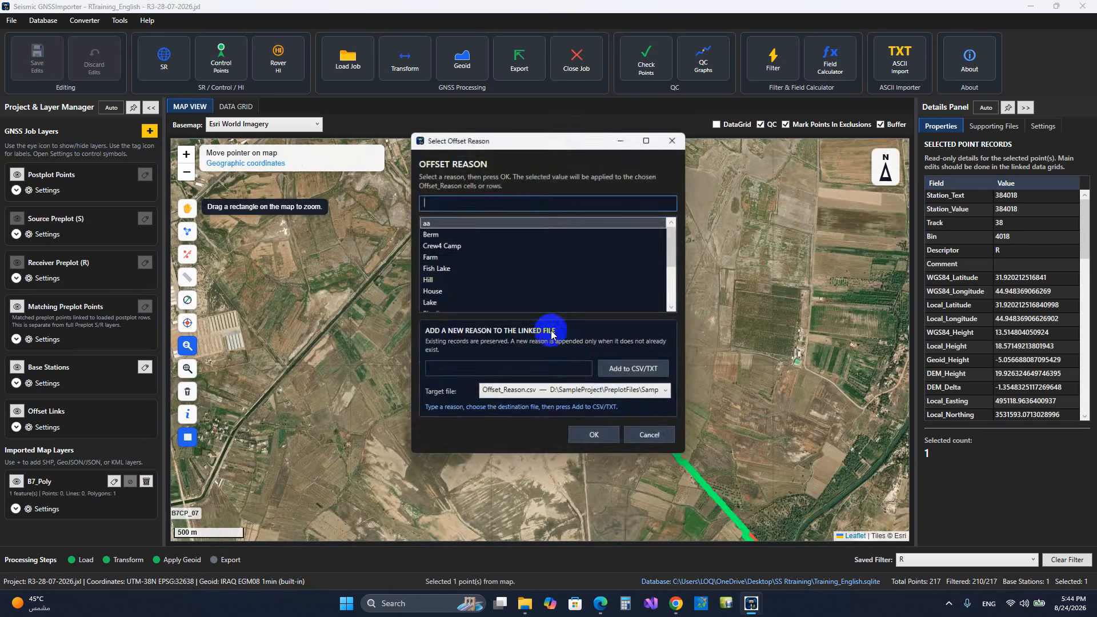
left_click(641, 437)
scroll(627, 371, "down", 3)
left_click_drag(659, 384, 573, 252)
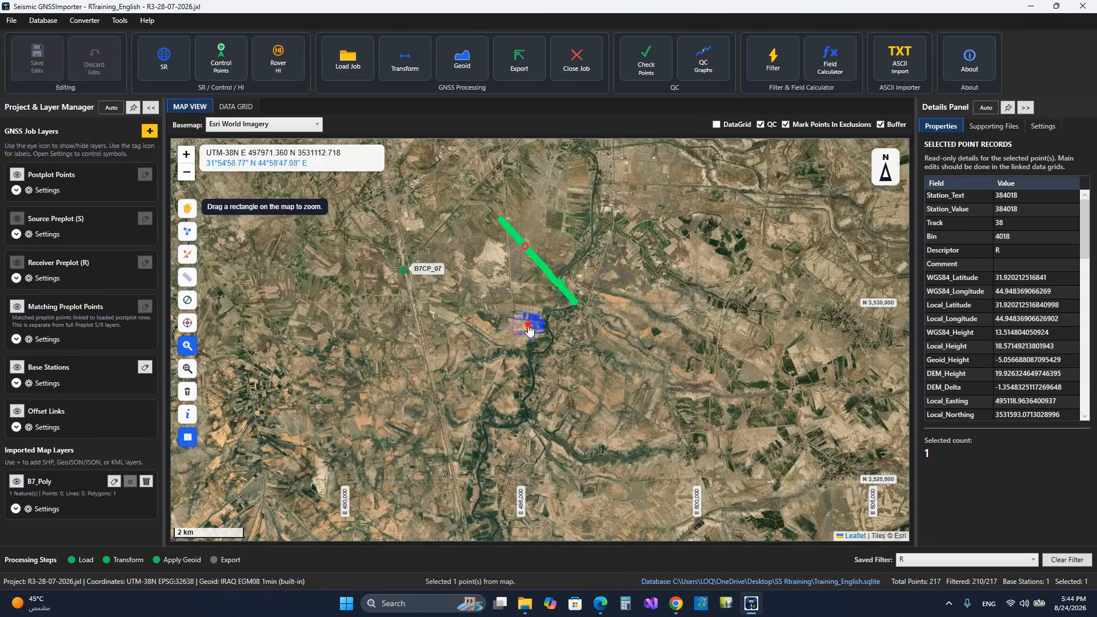
scroll(586, 292, "up", 3)
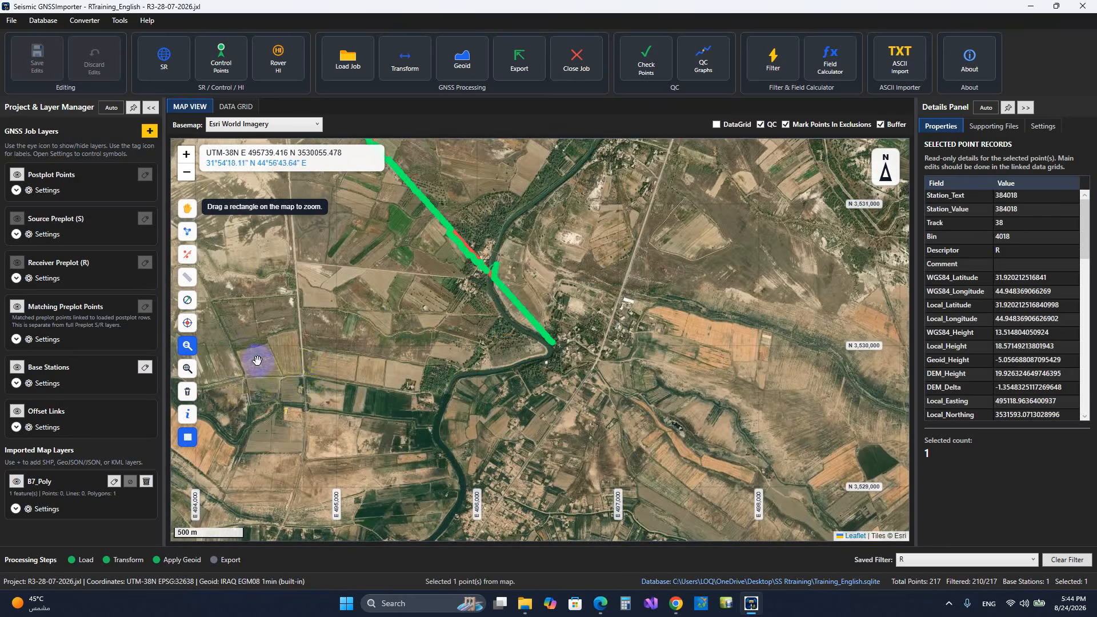
left_click(187, 368)
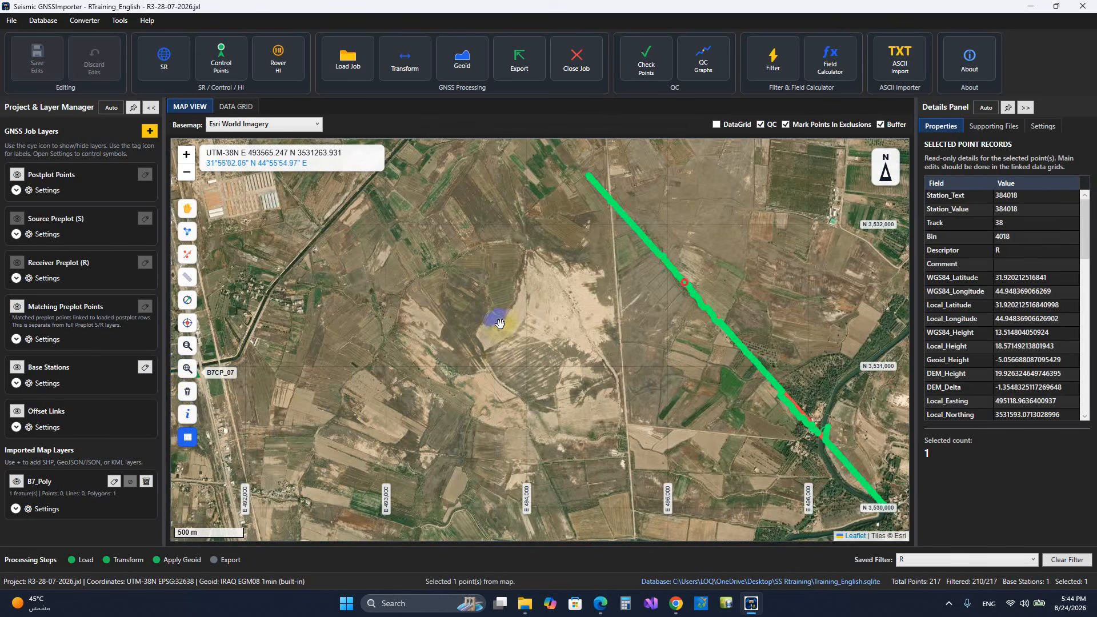
scroll(500, 324, "down", 2)
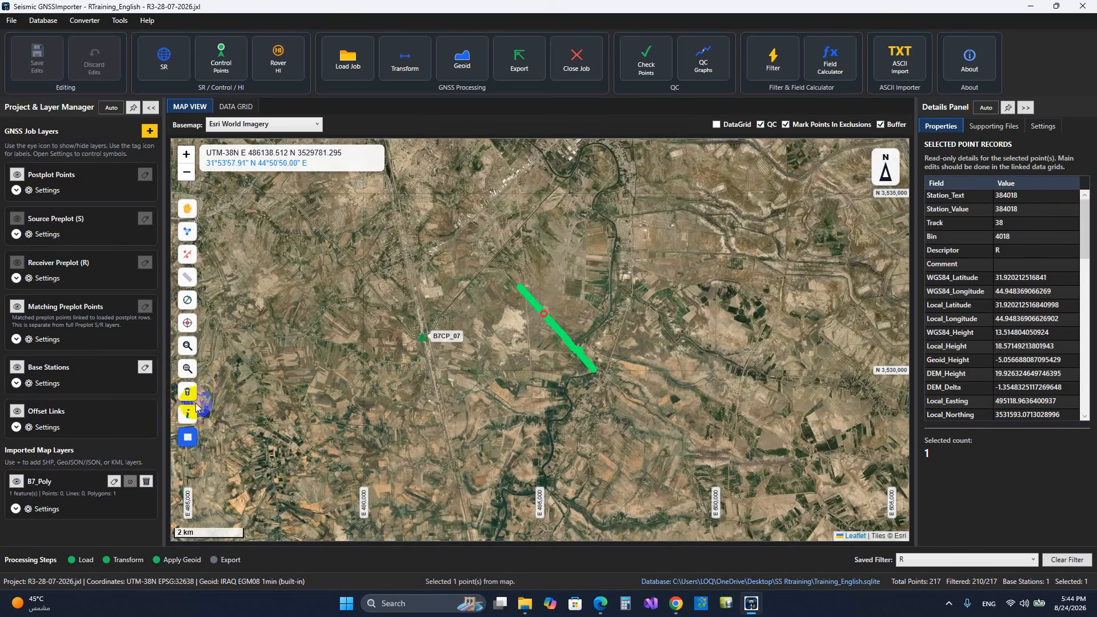
Step: Try auto-hide on the Details Panel and on the Project & Layer Manager, switching it off again for each
left_click(642, 273)
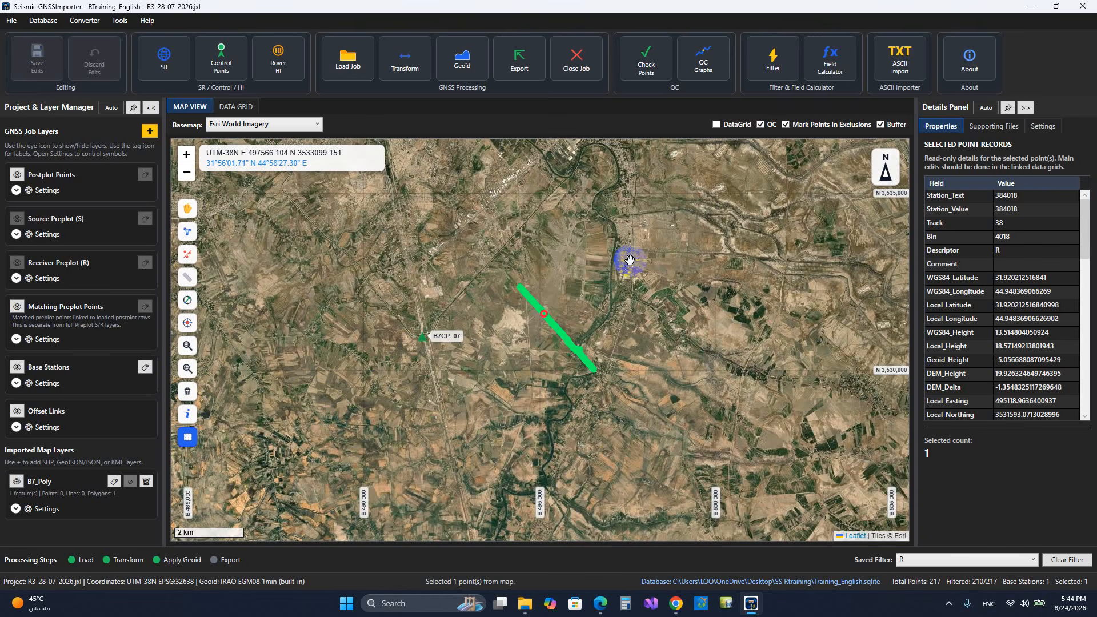
left_click(985, 113)
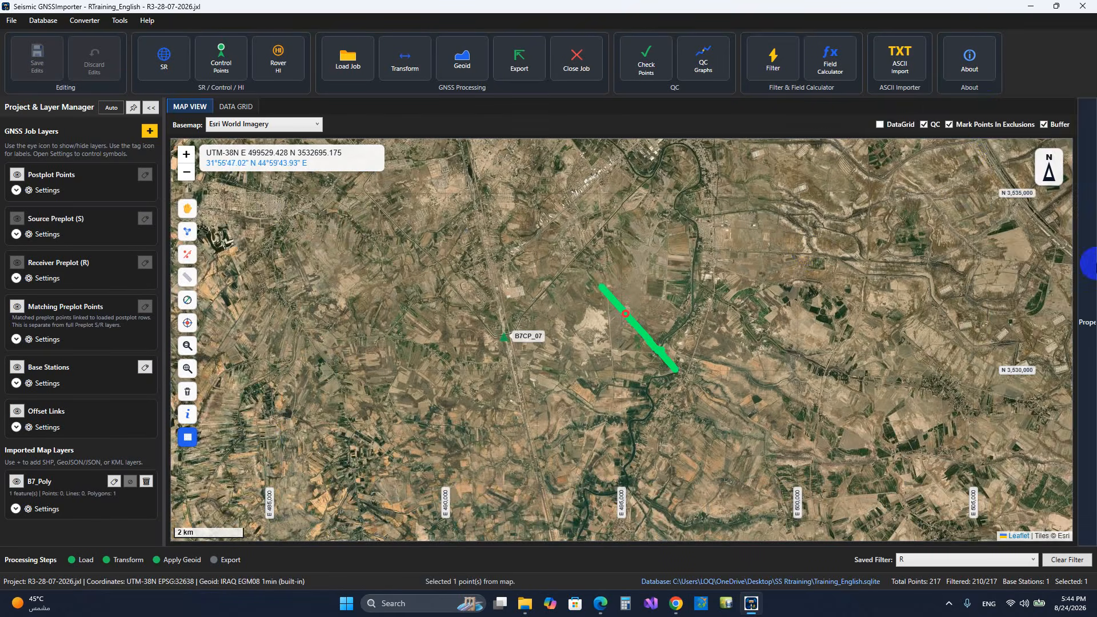
mouse_move(1091, 263)
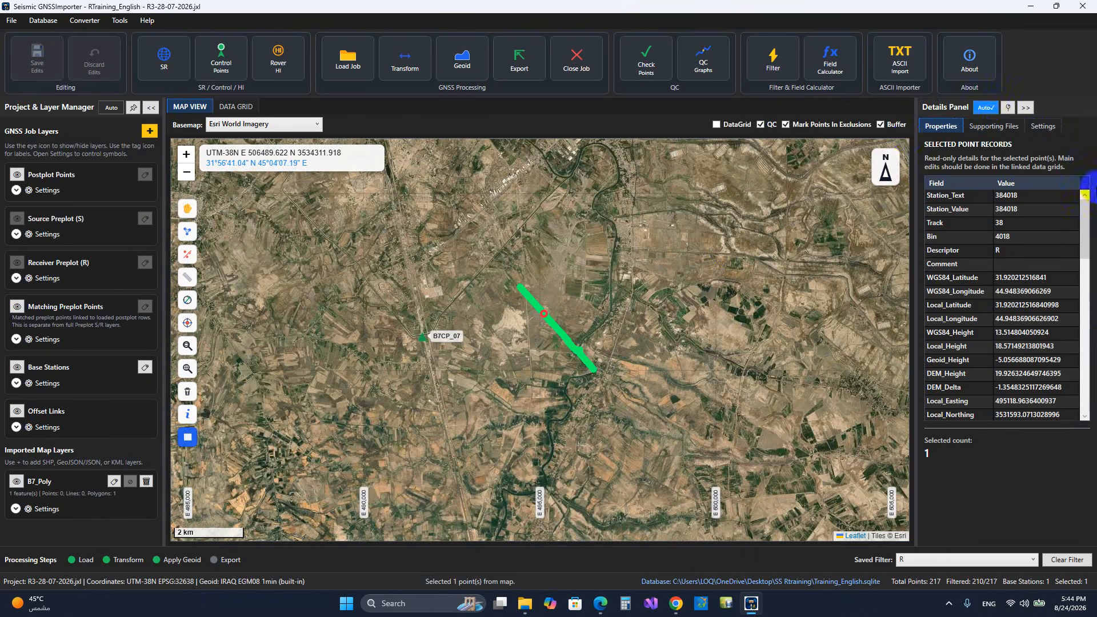
left_click(986, 109)
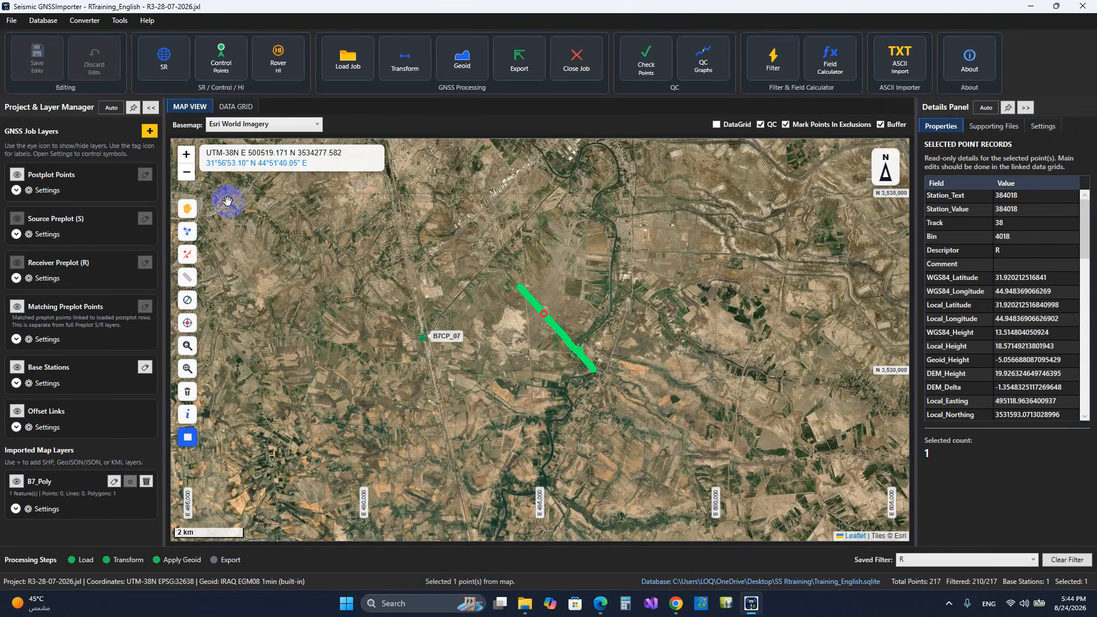
left_click(104, 109)
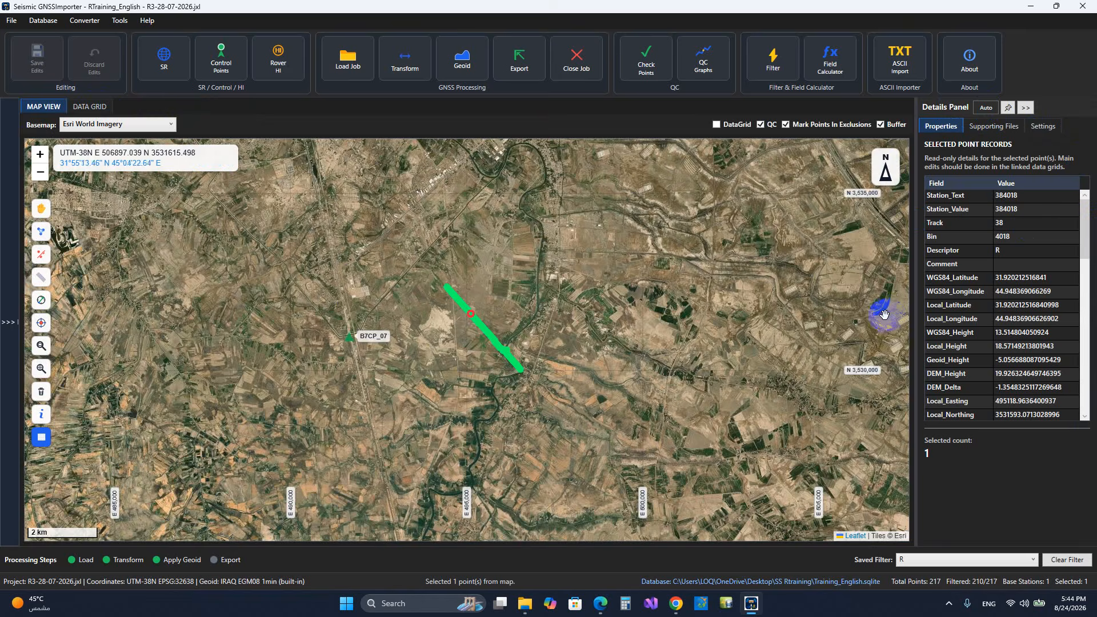
mouse_move(6, 262)
left_click(108, 108)
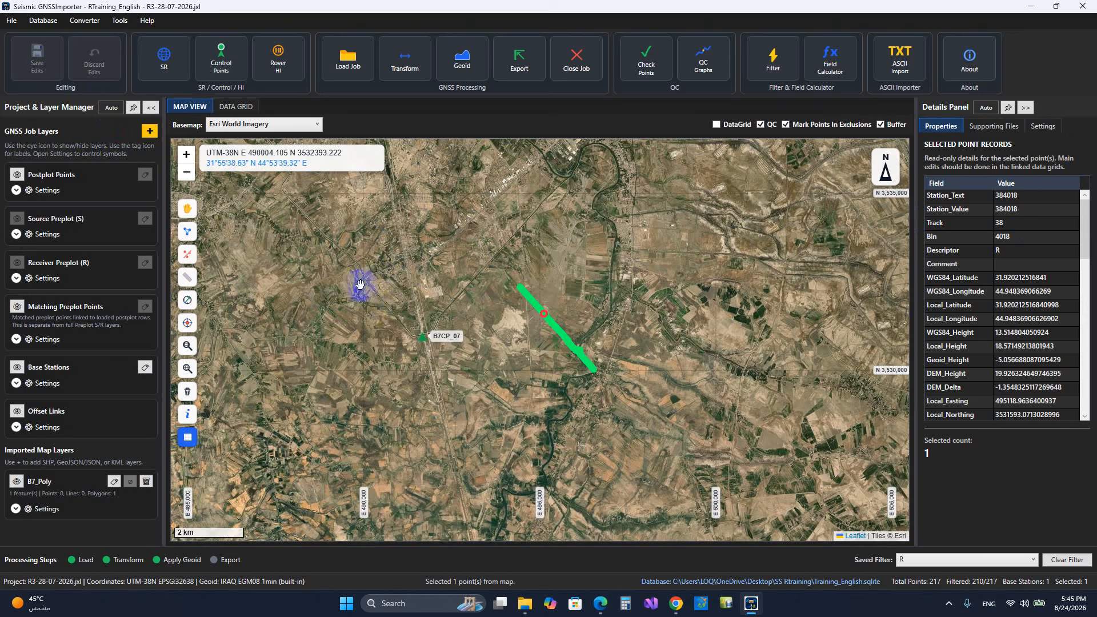
Step: Set the Postplot Points layer colour to dark green (#16a34a)
scroll(492, 321, "up", 3)
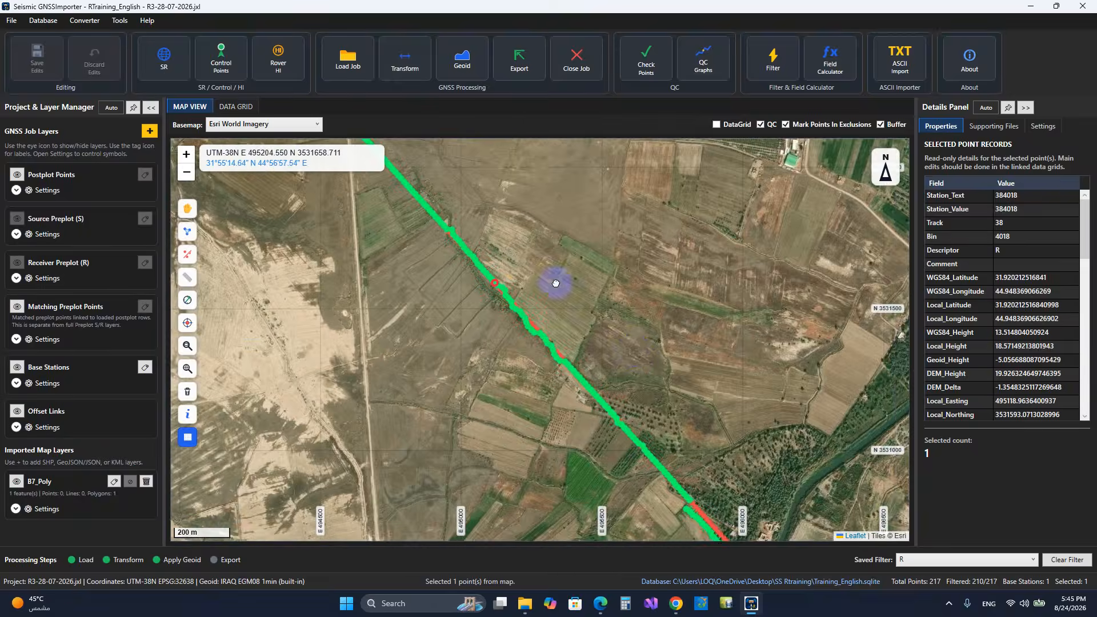
left_click_drag(556, 283, 640, 358)
scroll(624, 349, "up", 1)
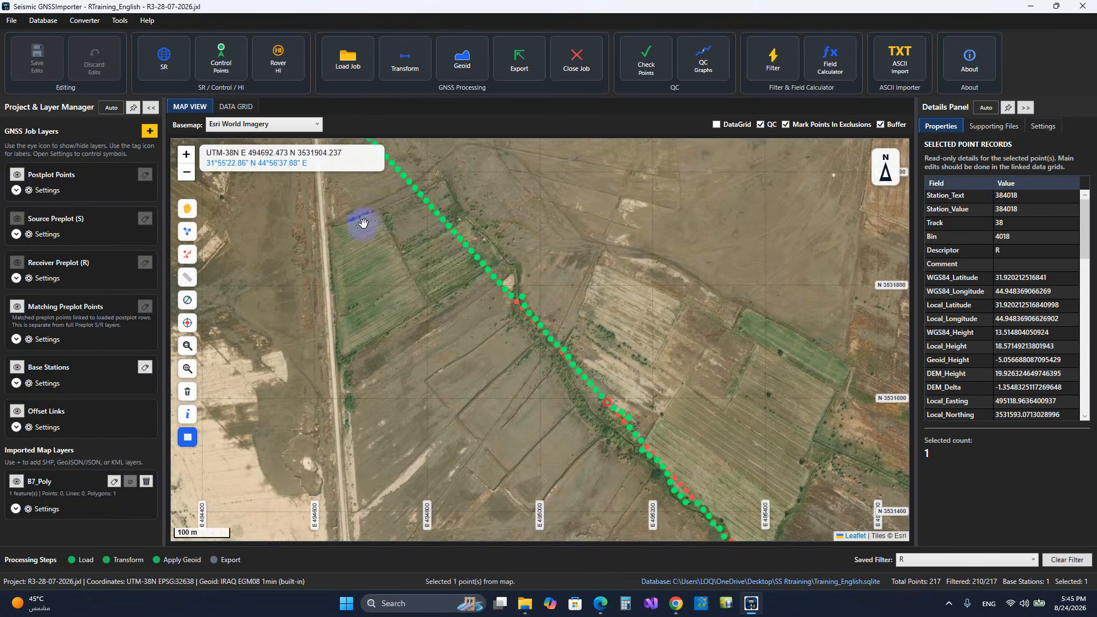
left_click(16, 189)
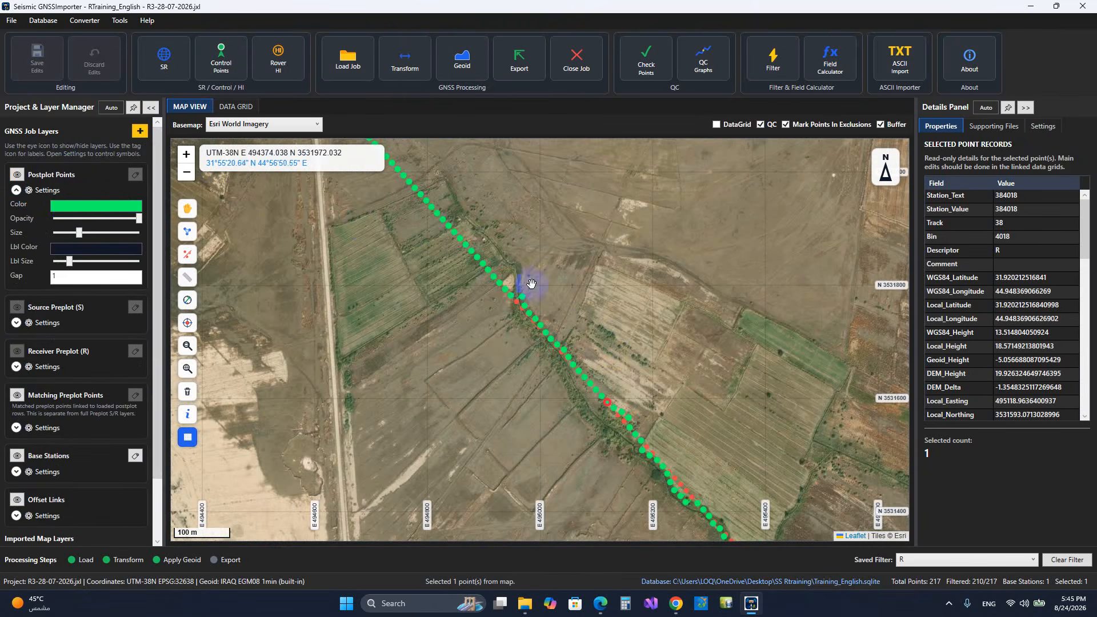
left_click(96, 205)
left_click(625, 368)
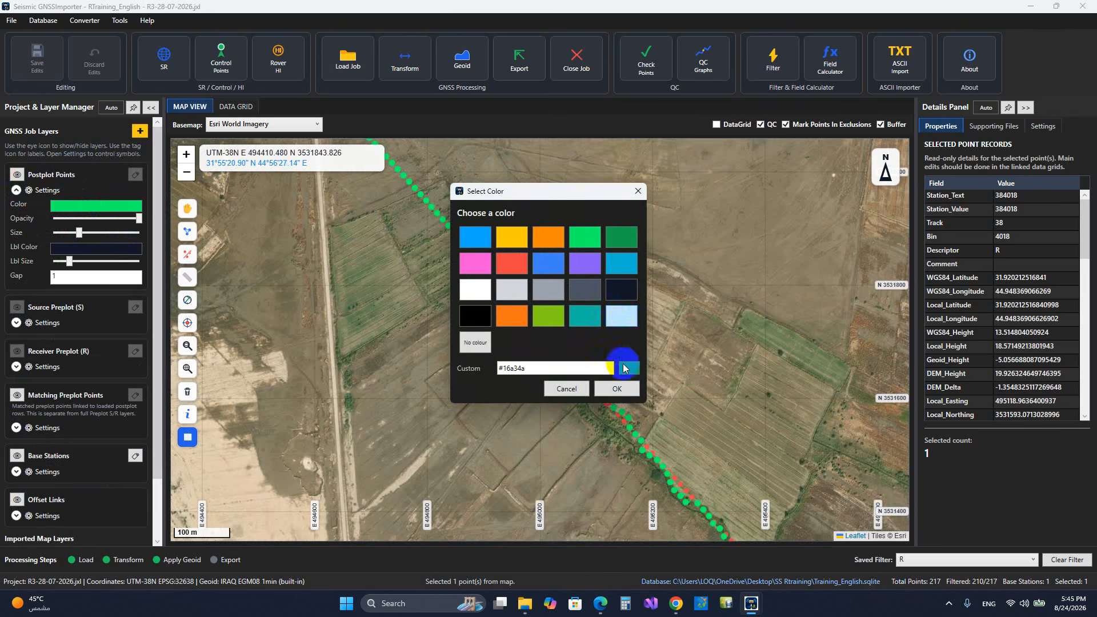
left_click(617, 389)
Step: Restore the Postplot Points layer colour to bright green and collapse its display settings
left_click(122, 206)
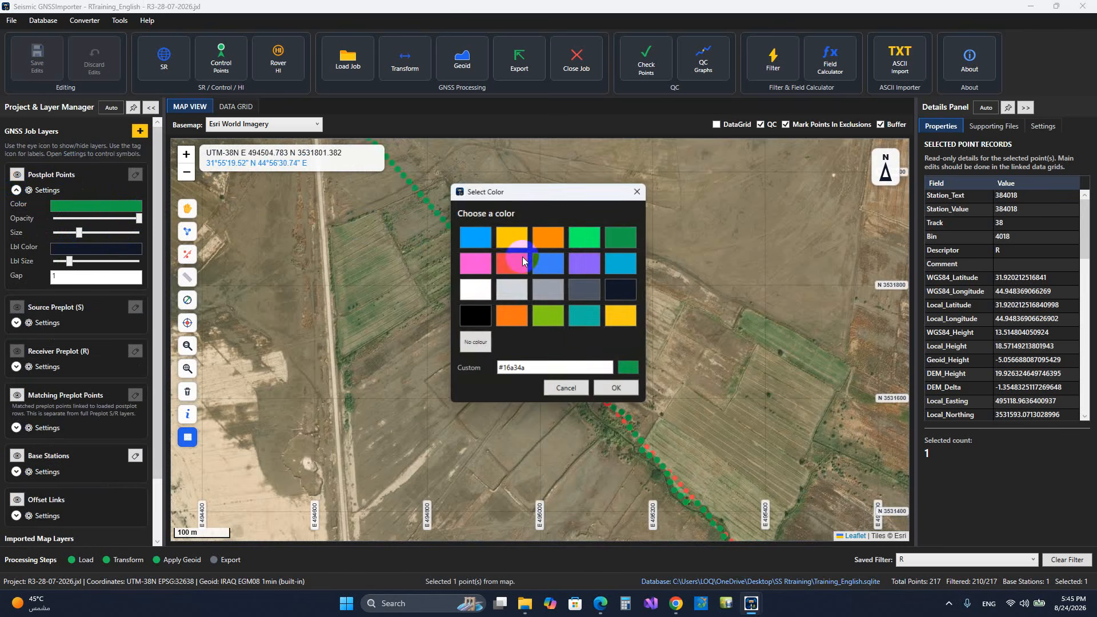
left_click(584, 237)
left_click(617, 388)
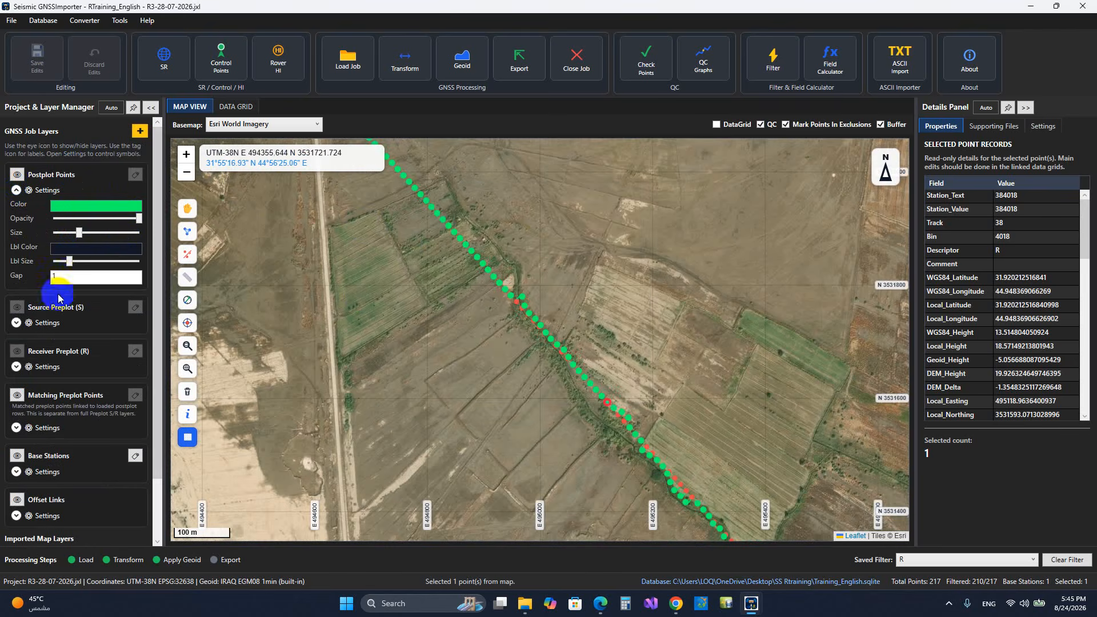
left_click(16, 189)
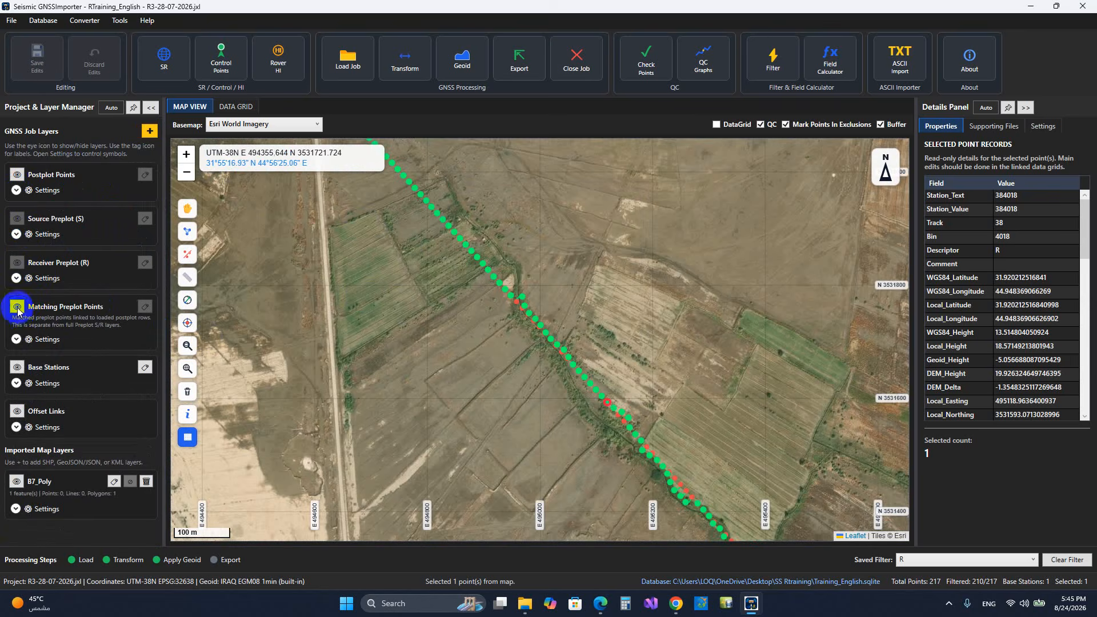
Step: Review the display settings of the Matching Preplot Points and Source Preplot (S) layers, keeping yellow #ffcc00 as the source colour
left_click(17, 338)
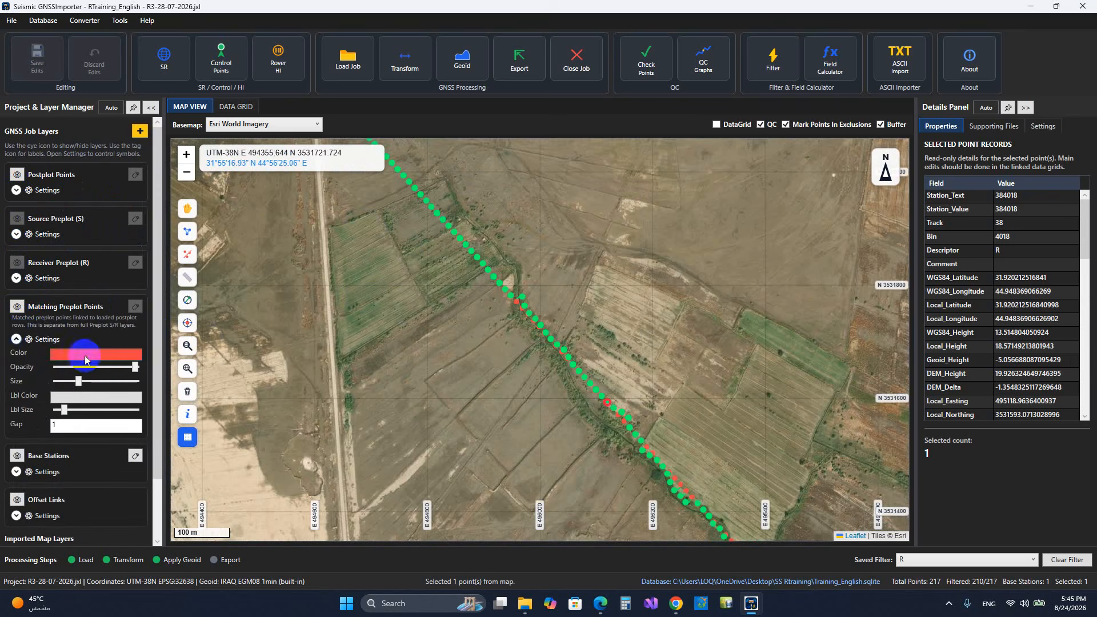
left_click(17, 339)
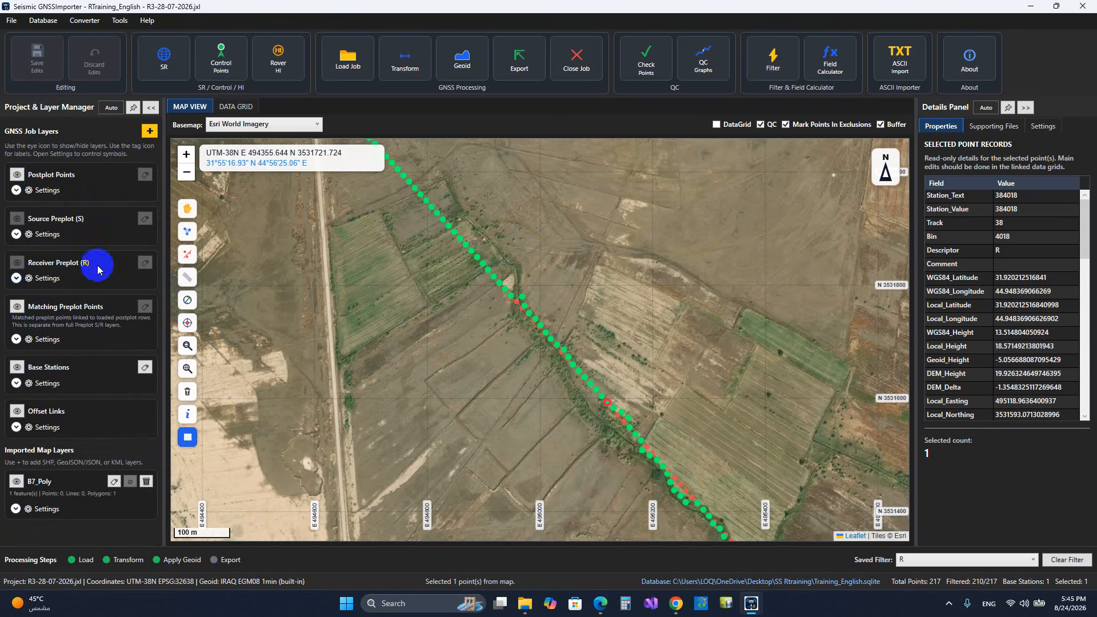
left_click(16, 234)
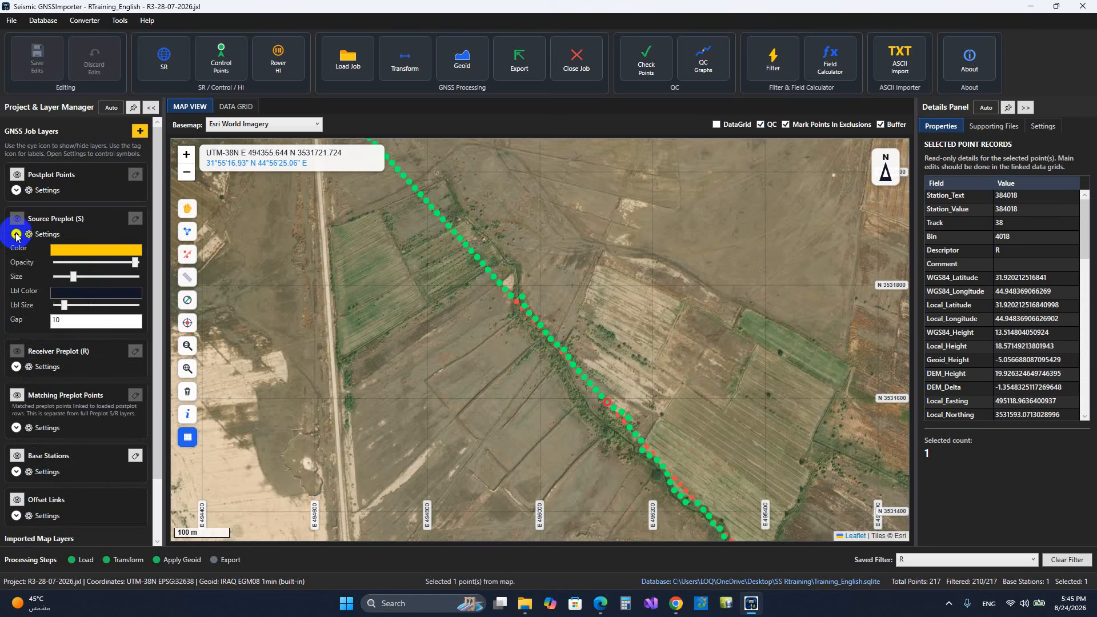
left_click(98, 253)
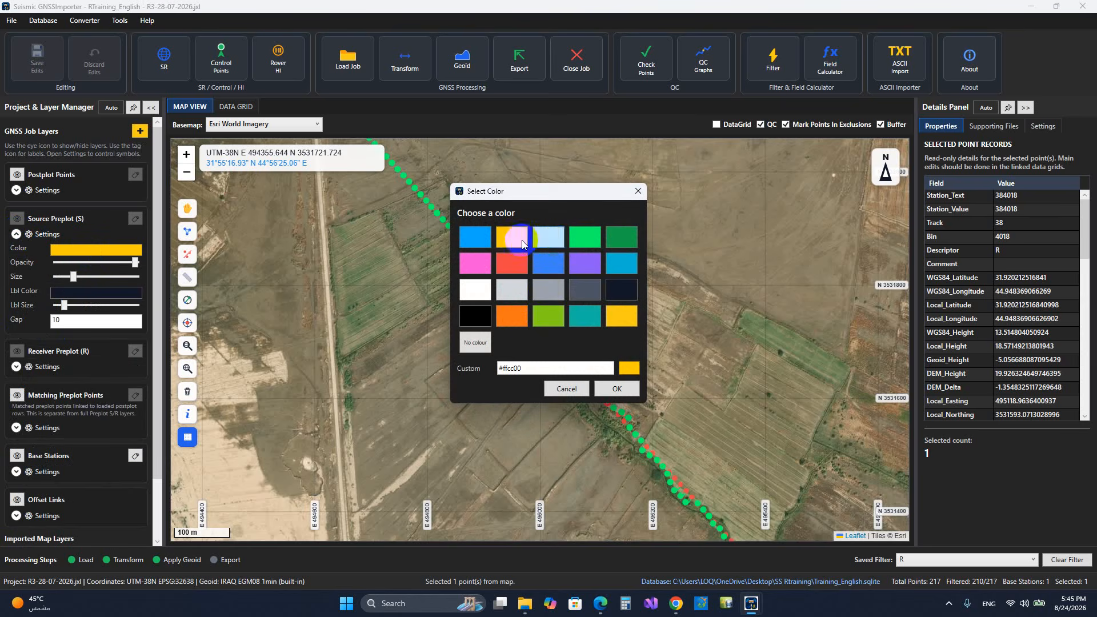
left_click(609, 389)
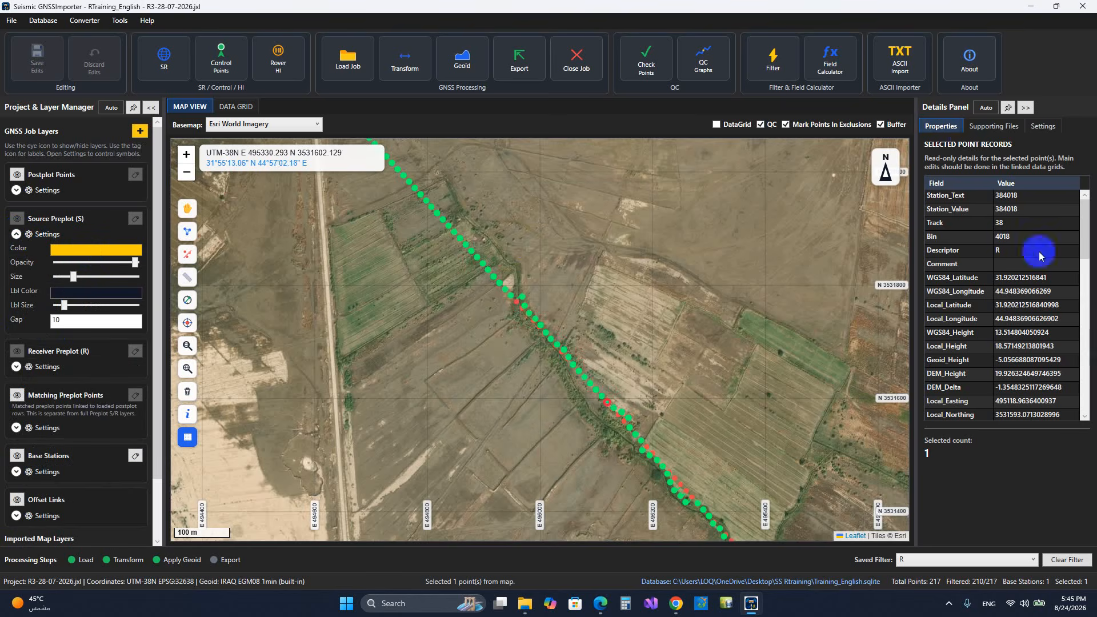
left_click(16, 233)
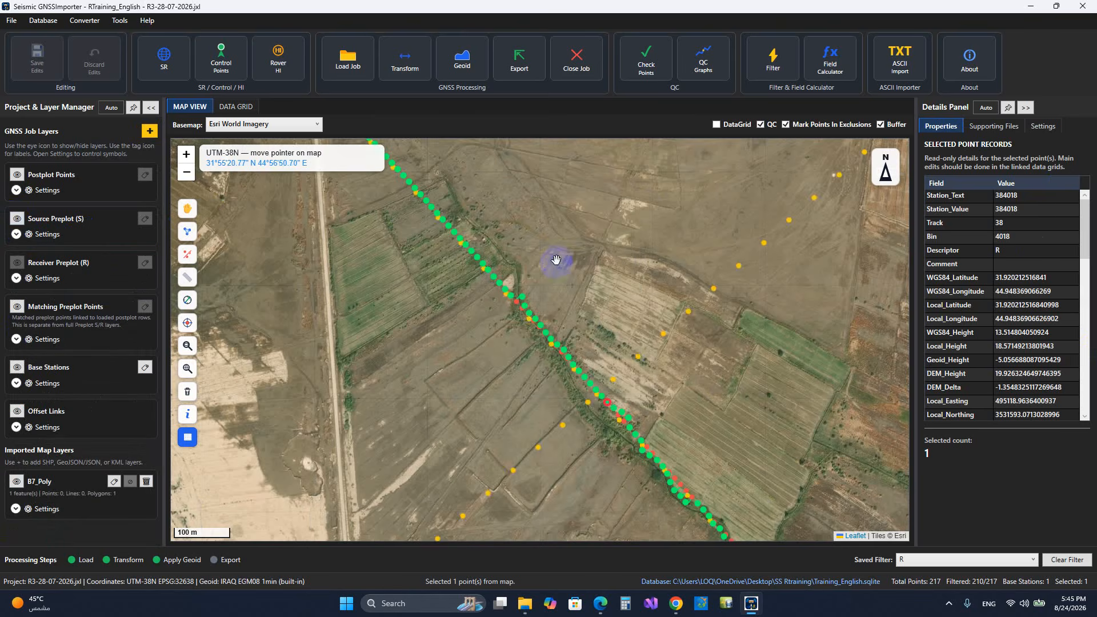
Step: Examine the Source Preplot (S) point grid around the survey line, and hide that layer
scroll(556, 260, "down", 5)
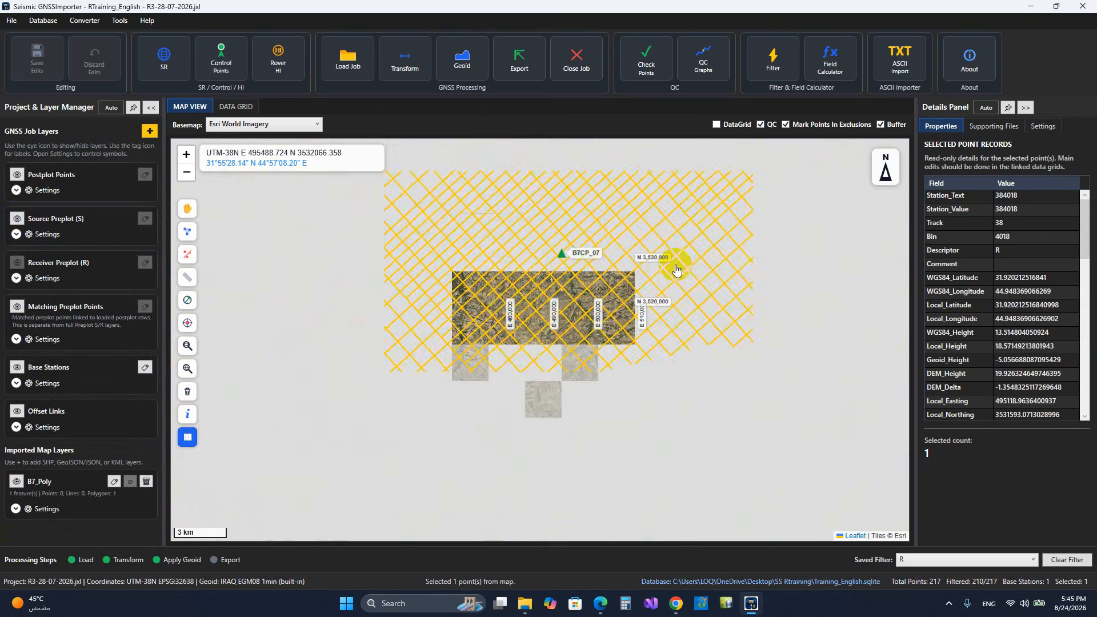
scroll(580, 251, "up", 5)
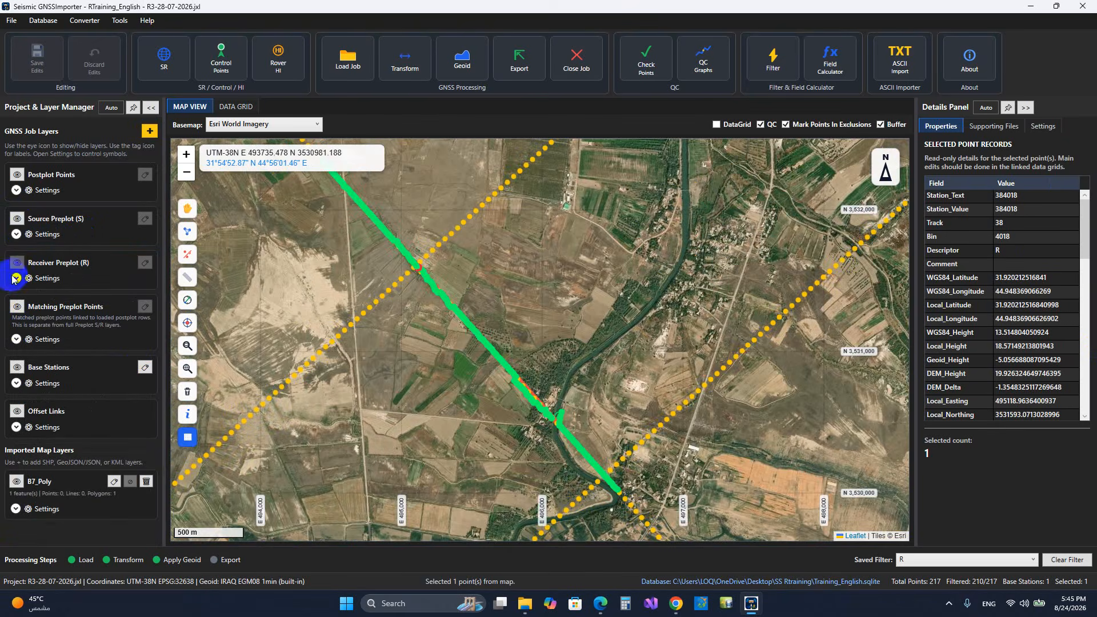
left_click(17, 219)
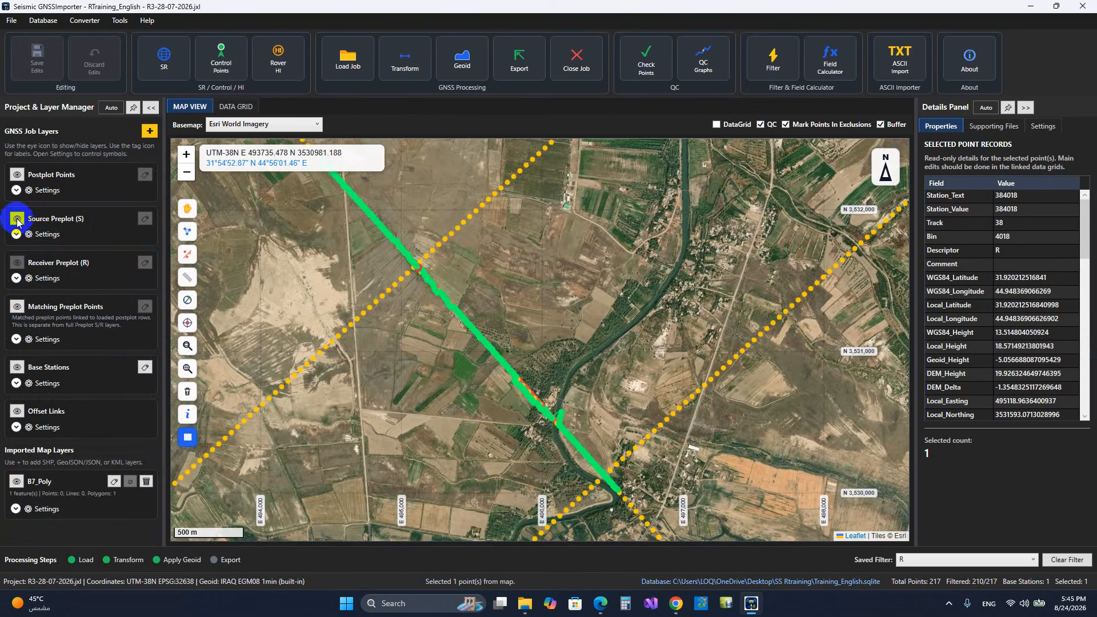
Step: Check which file types can be imported as a map layer, and cancel without adding one
left_click(148, 132)
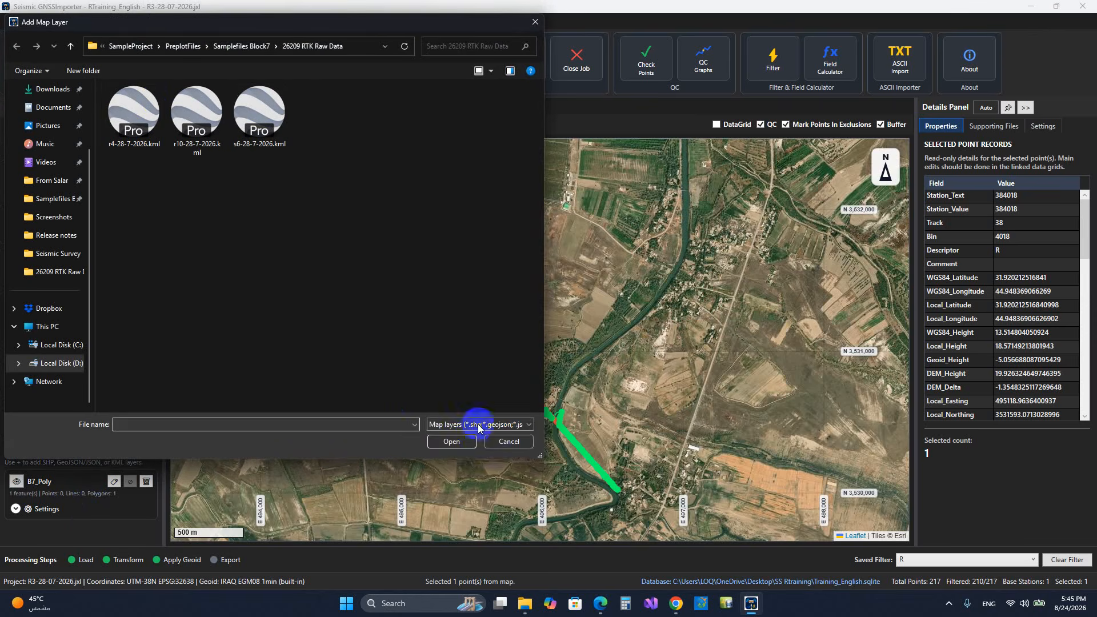
left_click(479, 427)
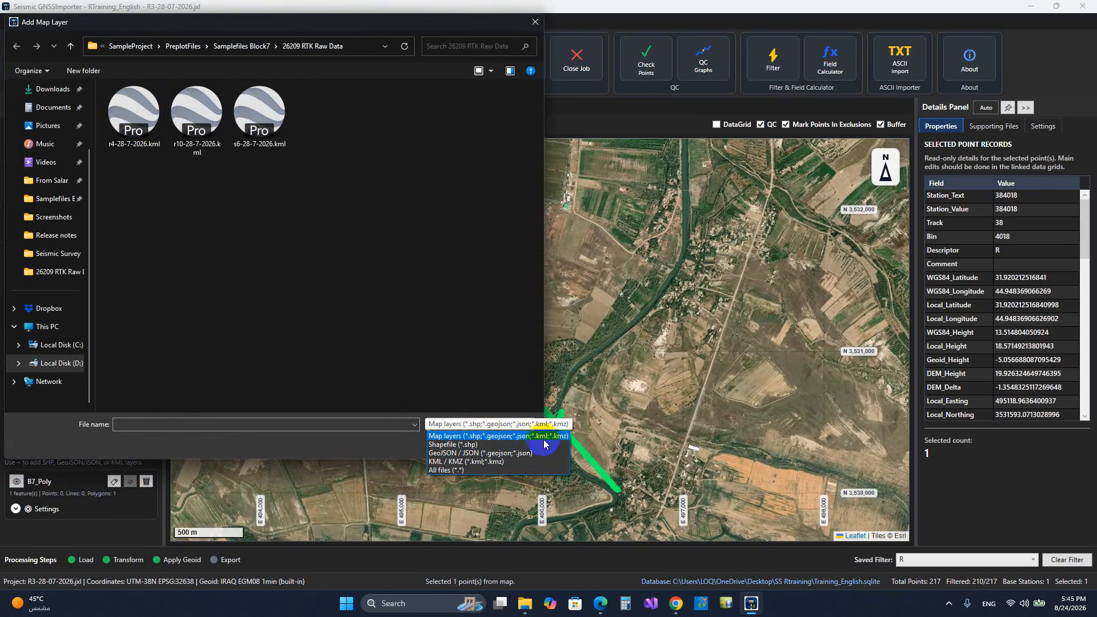
left_click(368, 461)
left_click(518, 447)
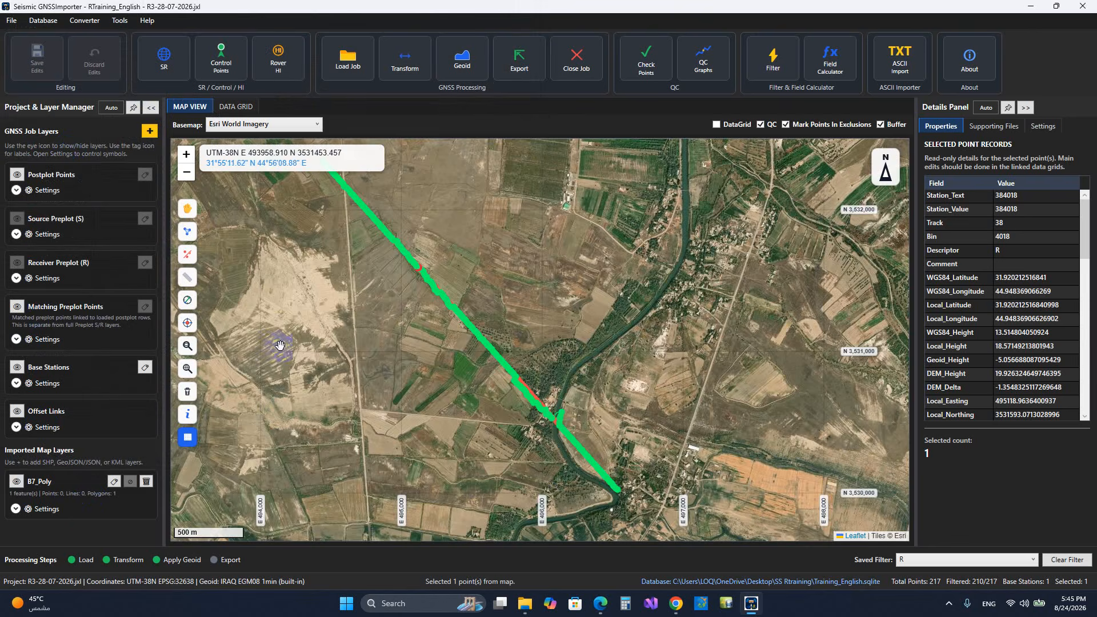
Step: Open the export and database review for the filtered points, and choose the fourth listed surveyor for the database upload
left_click(319, 299)
scroll(518, 262, "down", 2)
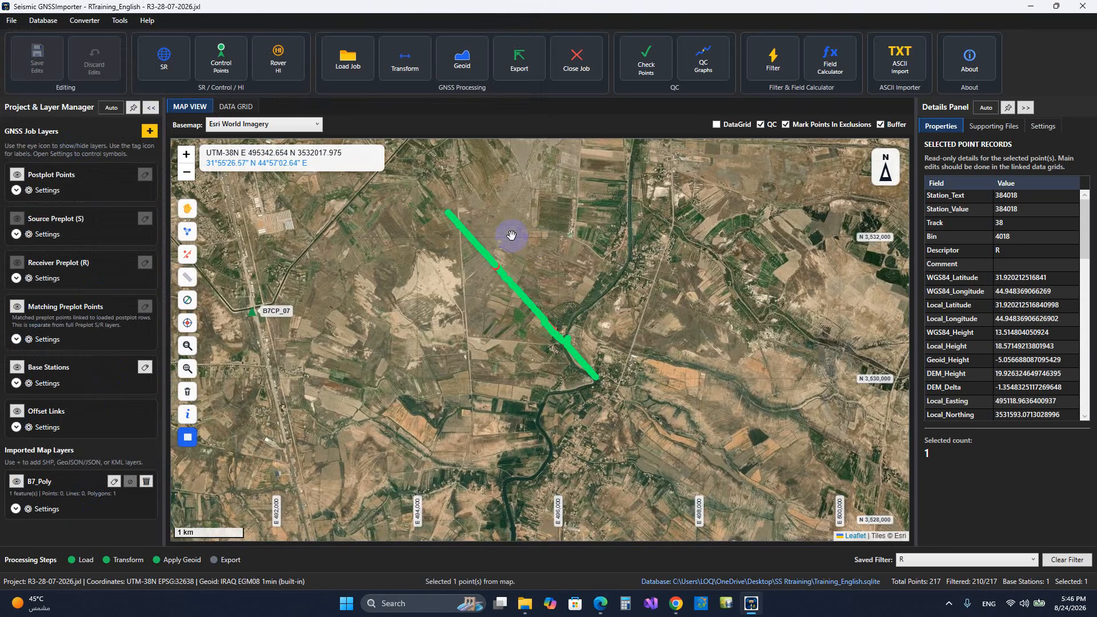
left_click(527, 54)
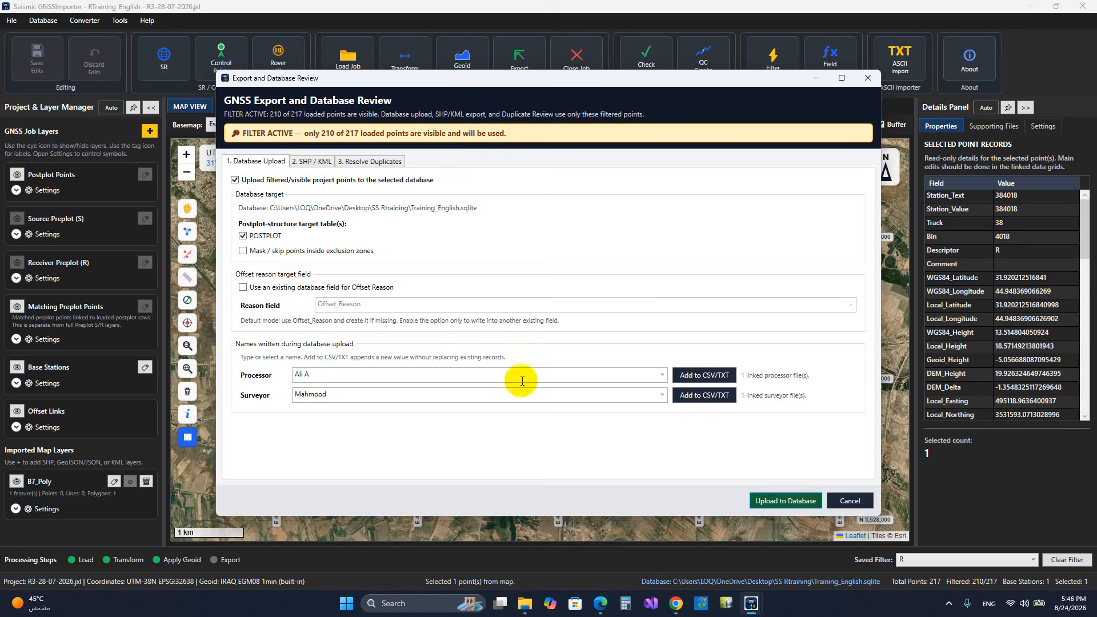
left_click(673, 378)
left_click(662, 395)
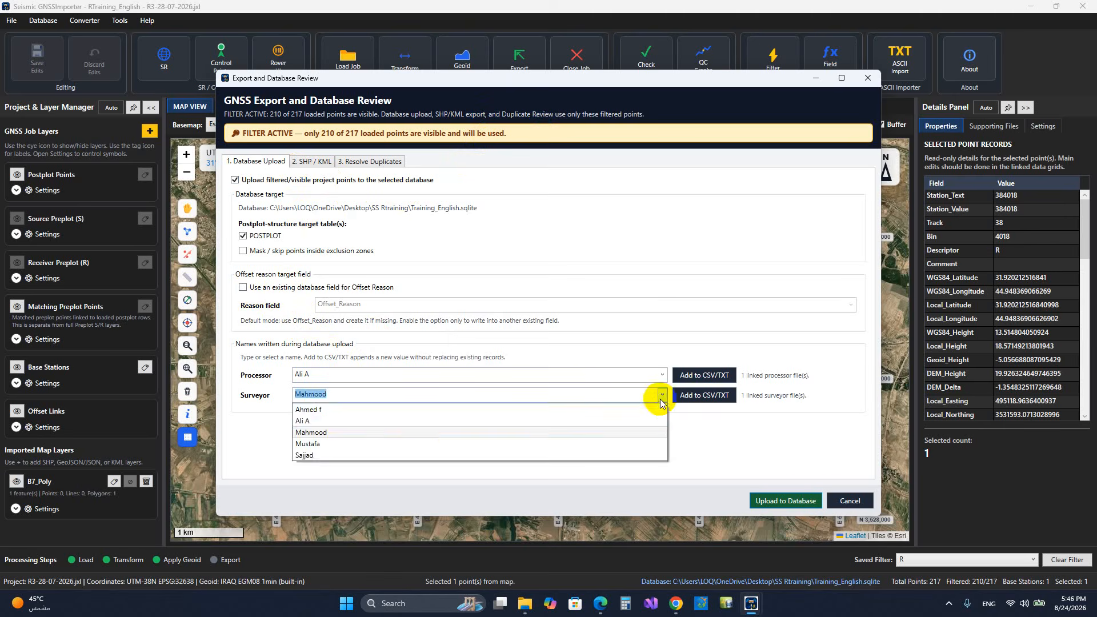
left_click(382, 443)
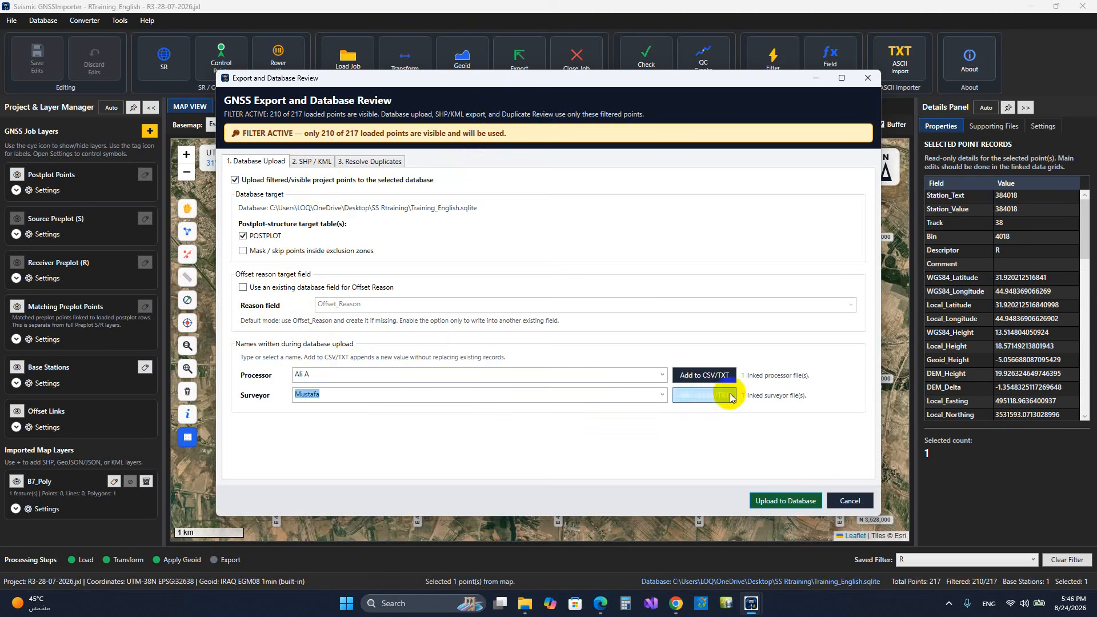
left_click(791, 499)
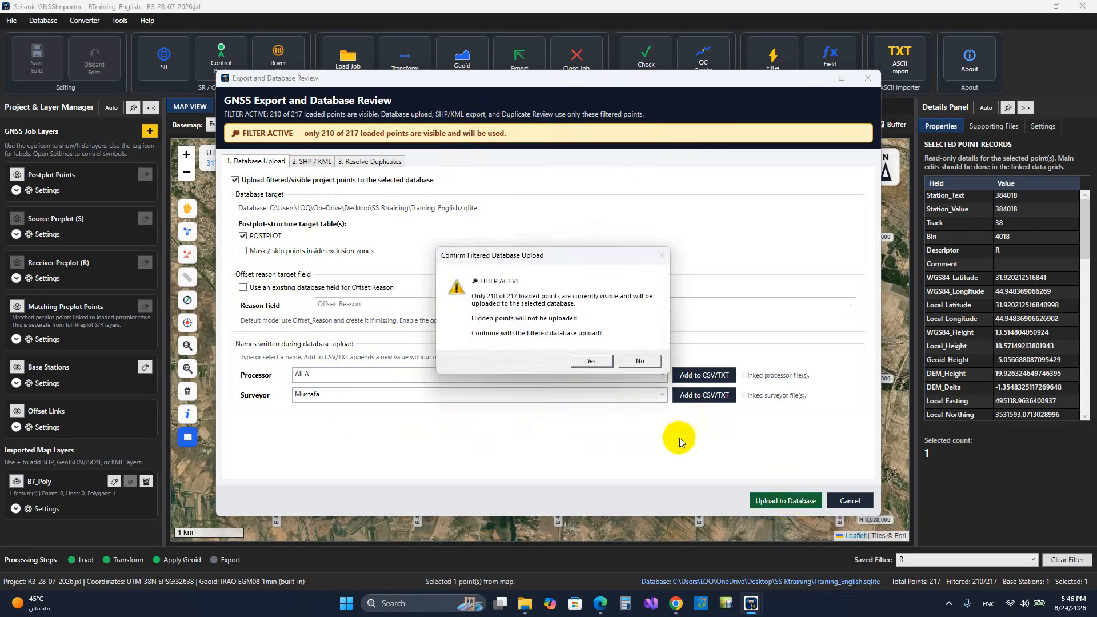
left_click(591, 362)
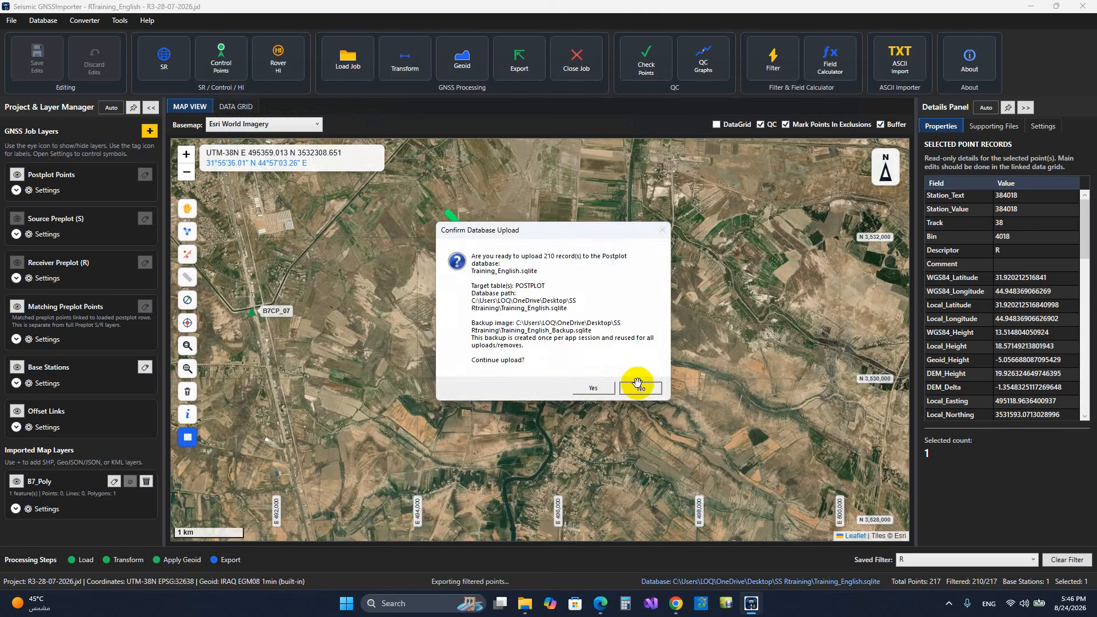
left_click(637, 381)
left_click(531, 61)
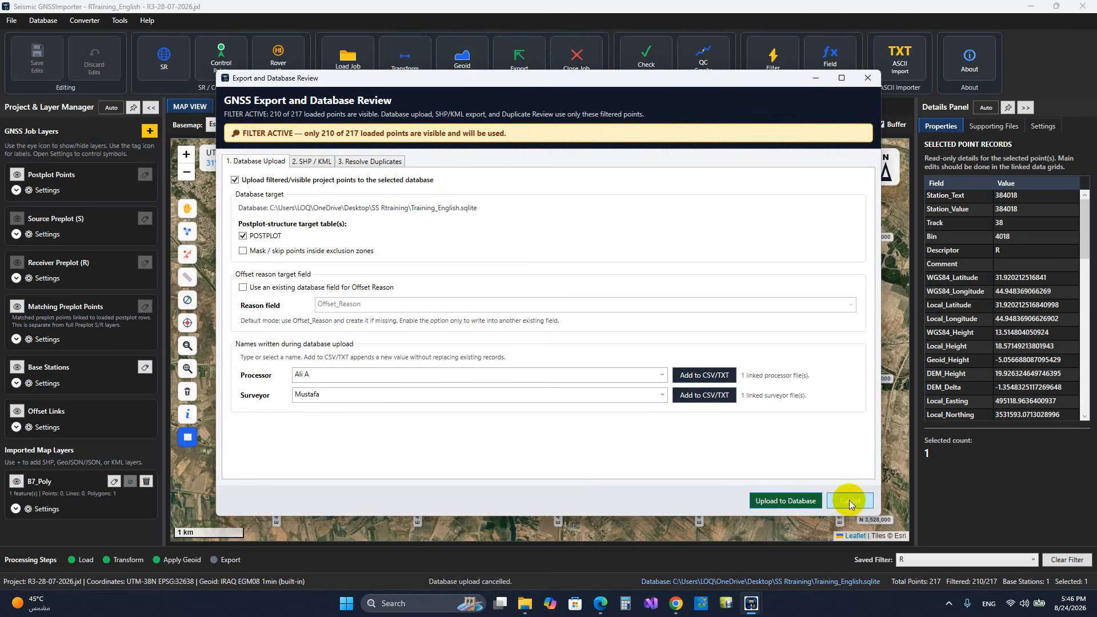
left_click(850, 502)
Step: Clear the active filter and upload all loaded project points to the POSTPLOT table of the Training_English database
left_click(1077, 564)
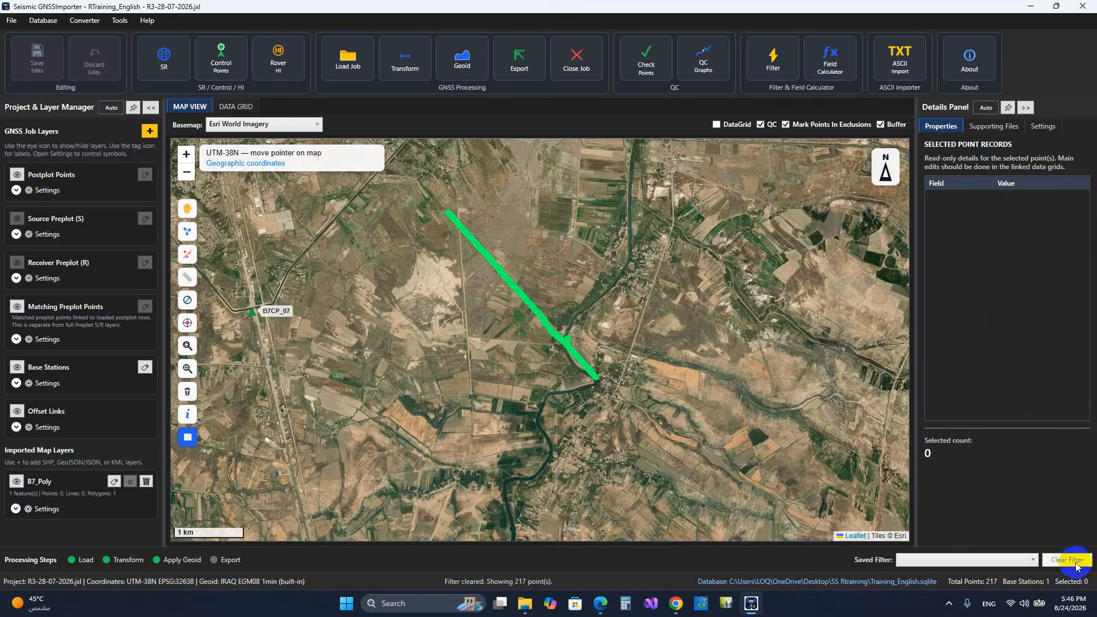
left_click(509, 64)
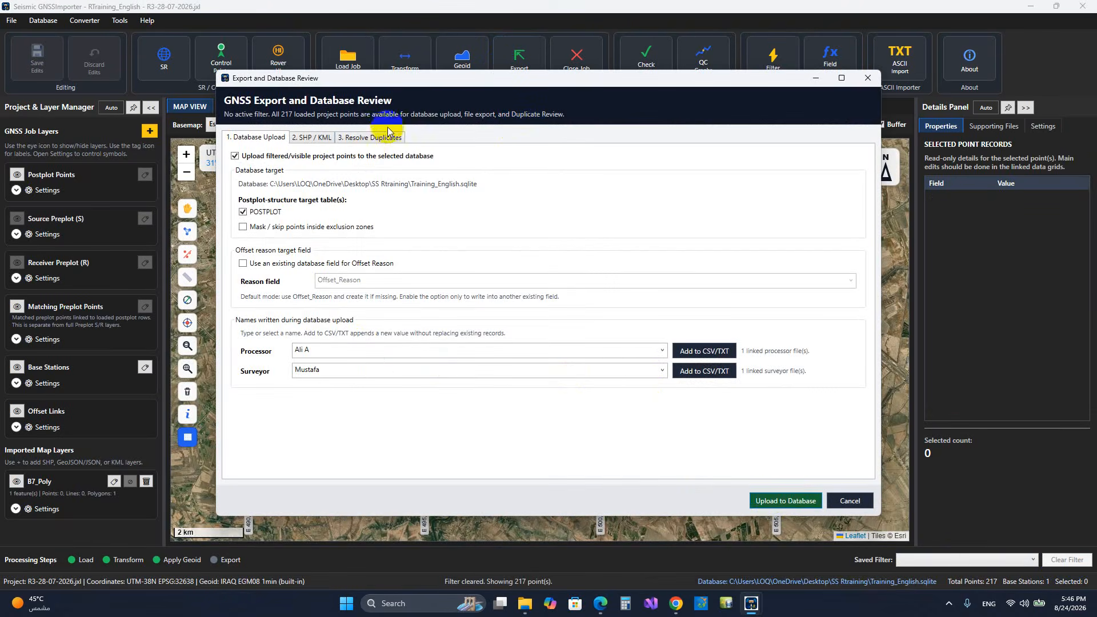
left_click(762, 501)
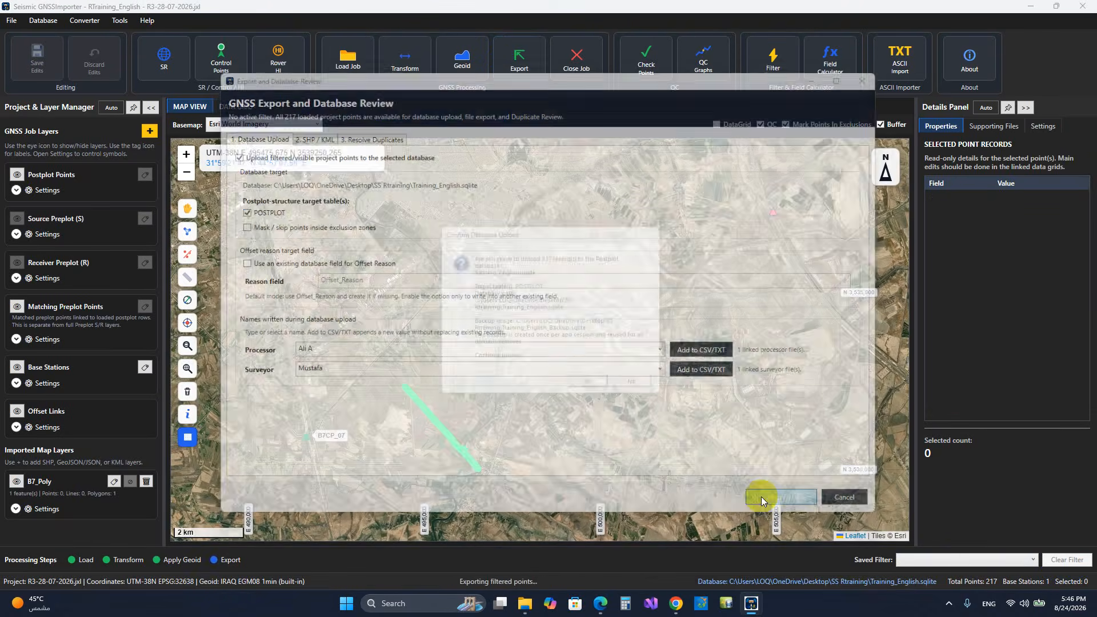
left_click(595, 383)
left_click(587, 345)
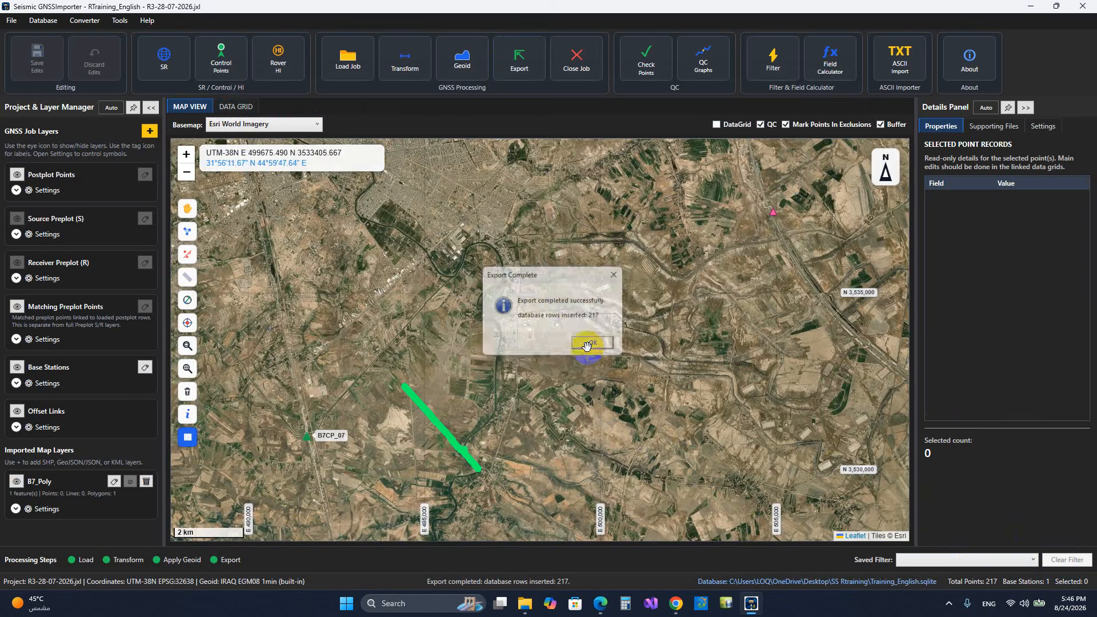
Step: Apply the saved filter R to the project points
scroll(515, 332, "up", 2)
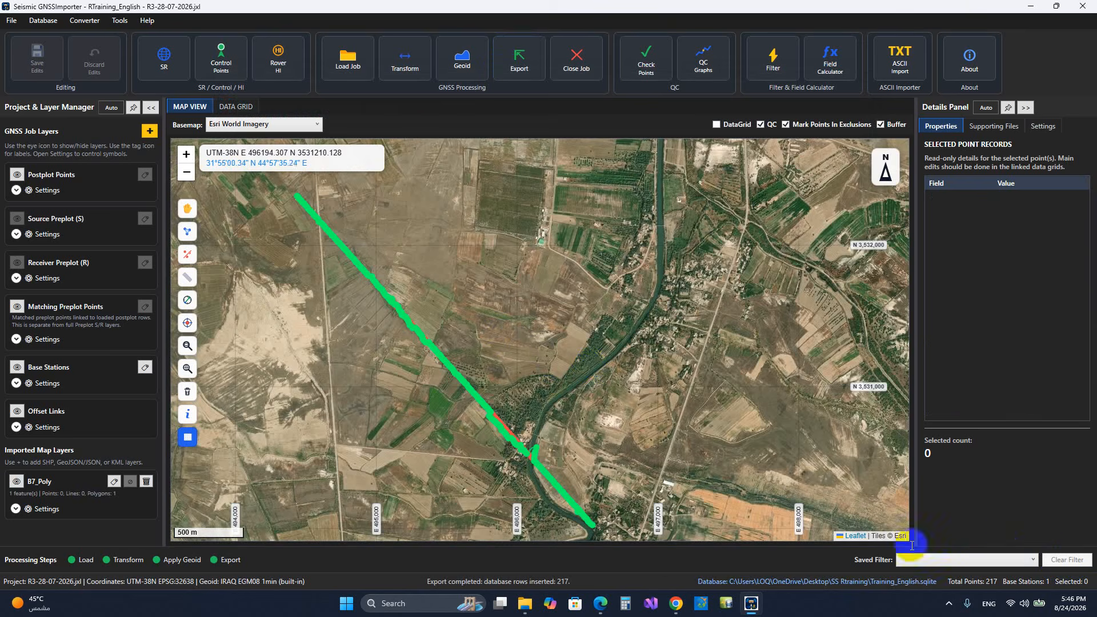
left_click(1023, 560)
left_click(945, 585)
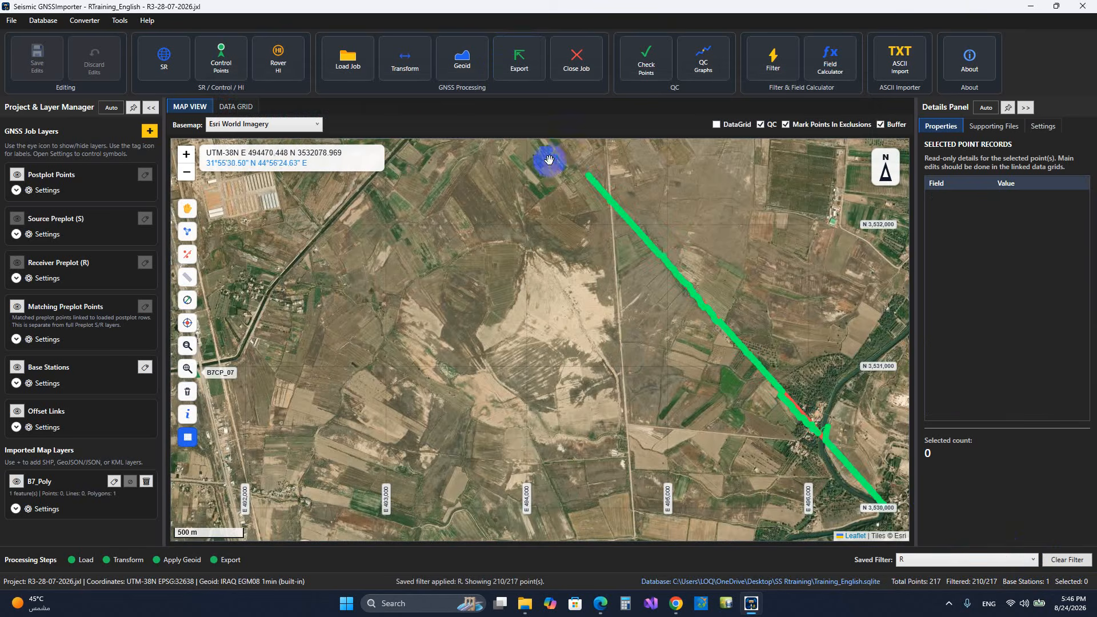
Step: Find the POSTPLOT database rows that duplicate the filtered points, and review the coordinate and elevation differences between database and project
left_click(517, 57)
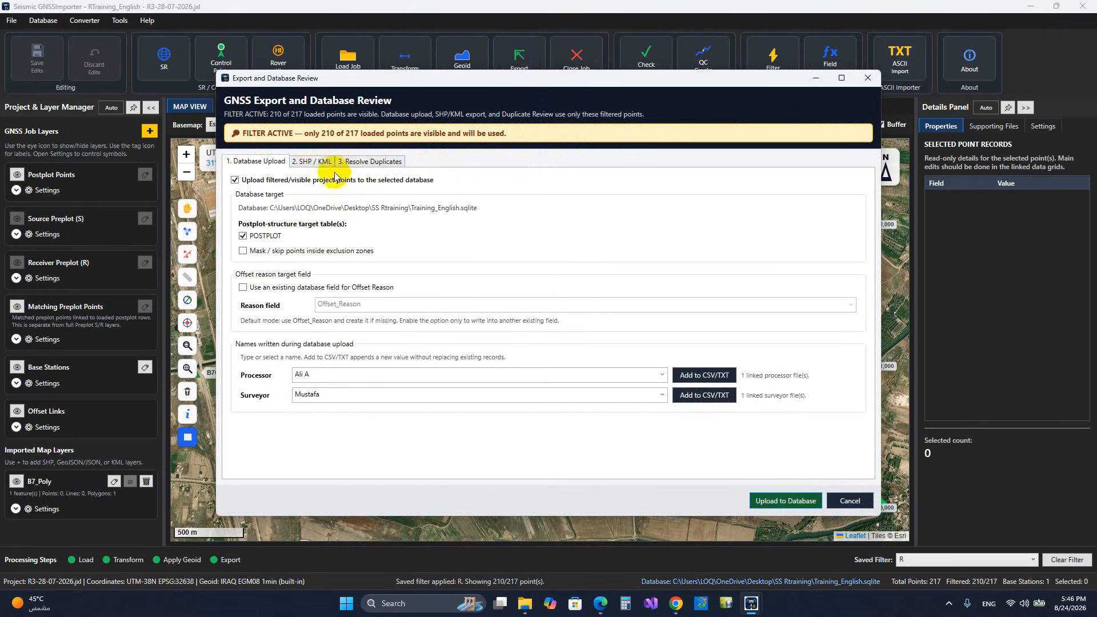
left_click(369, 163)
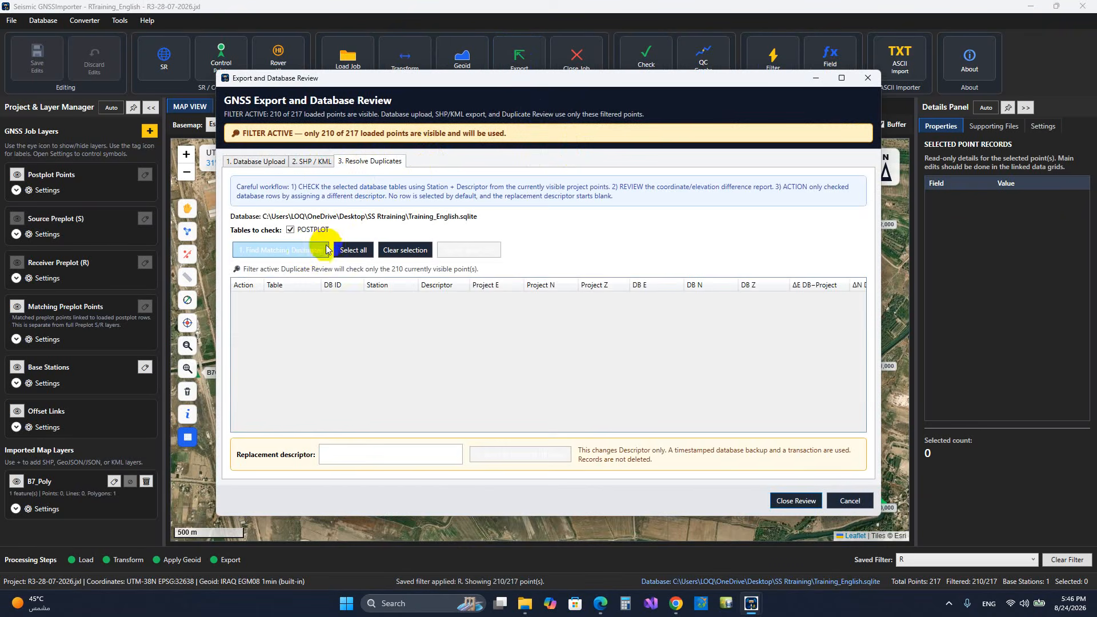
left_click(304, 252)
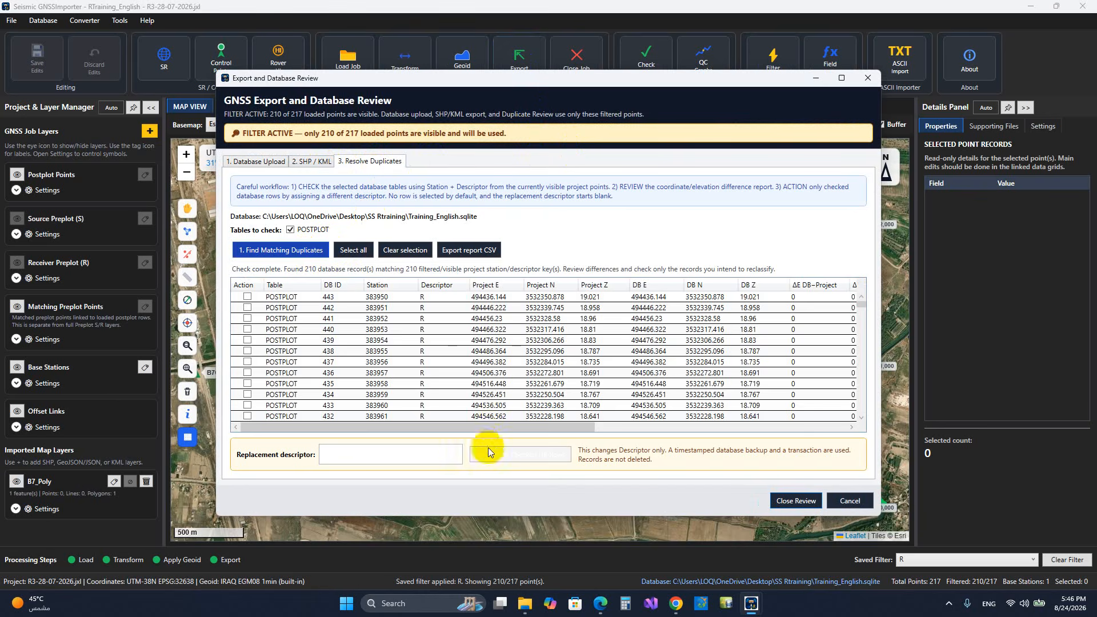
left_click_drag(496, 428, 682, 400)
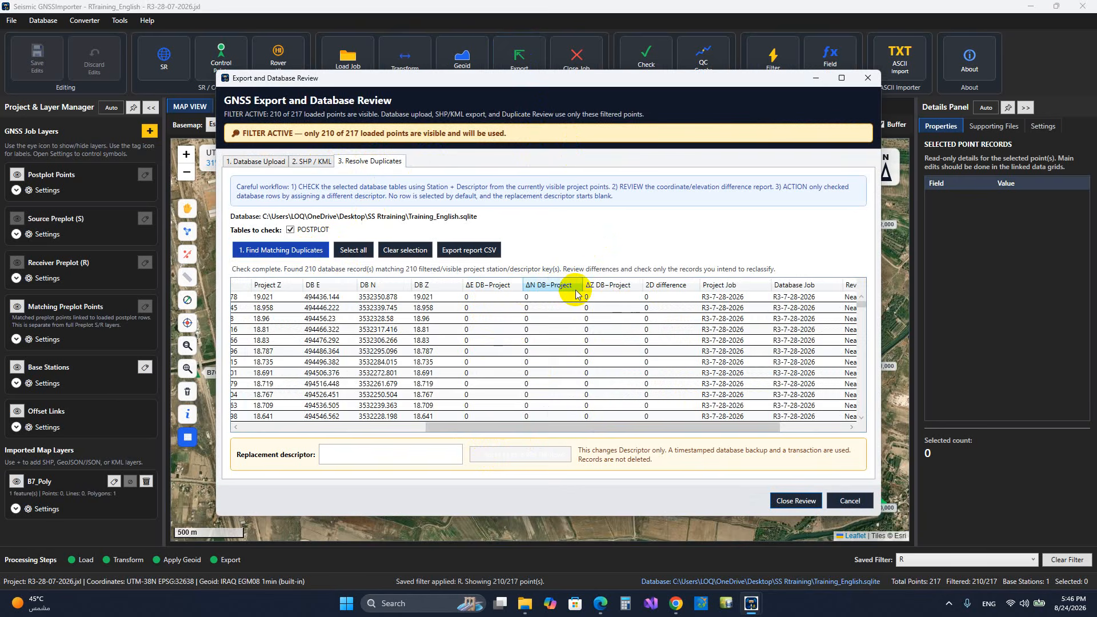
left_click_drag(570, 430, 336, 435)
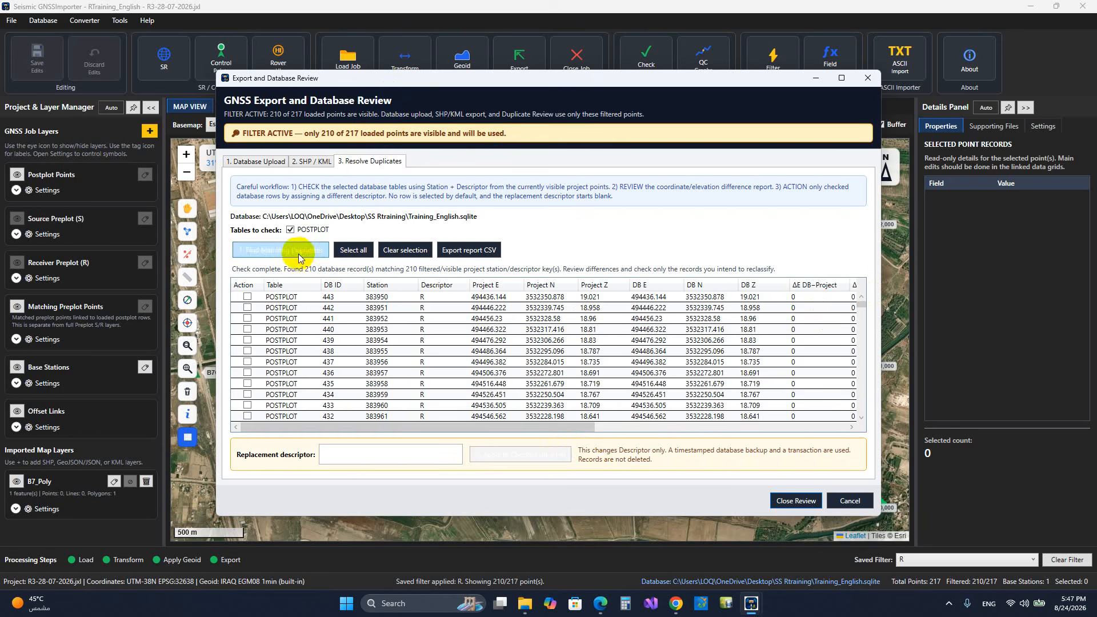
Step: Select all matching database rows and enter null as the replacement descriptor, and leave the export review without applying it
left_click(355, 249)
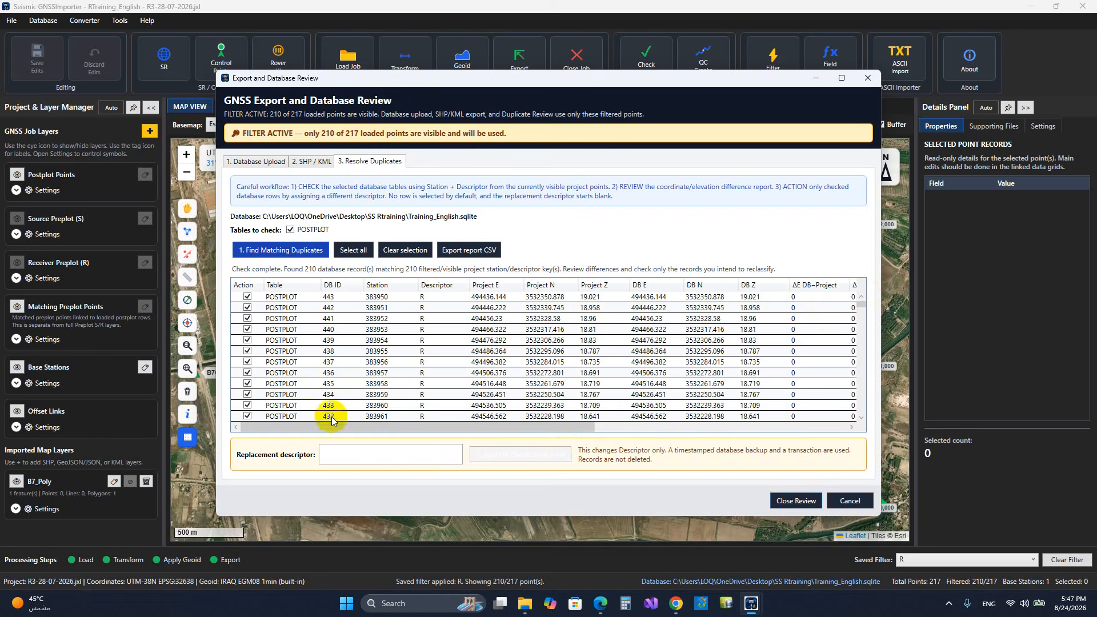
left_click(348, 453)
type("null")
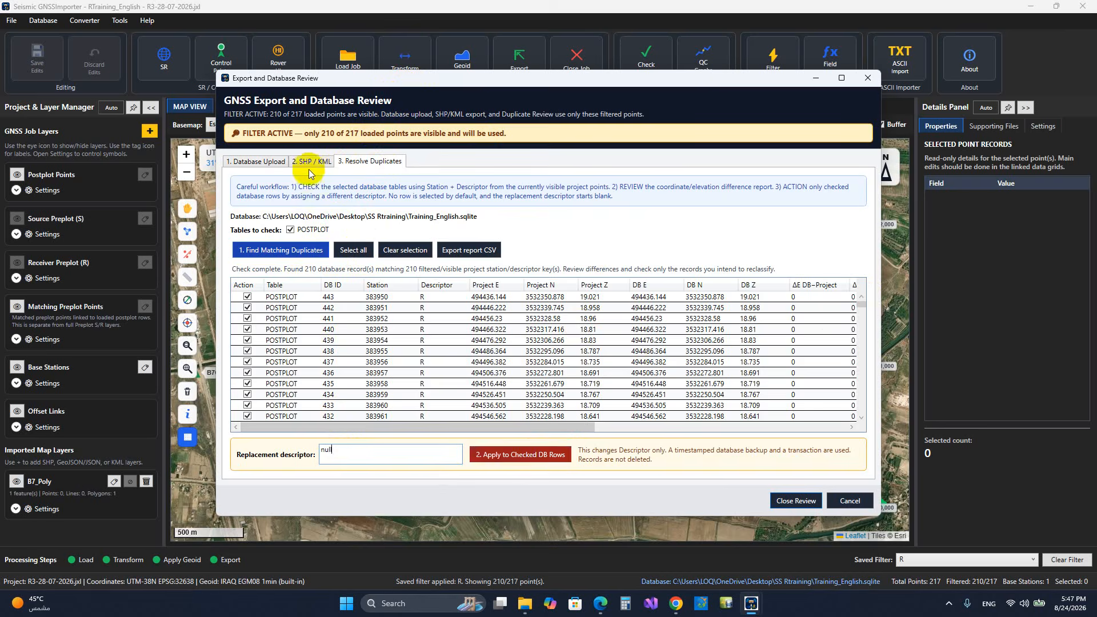
left_click(259, 165)
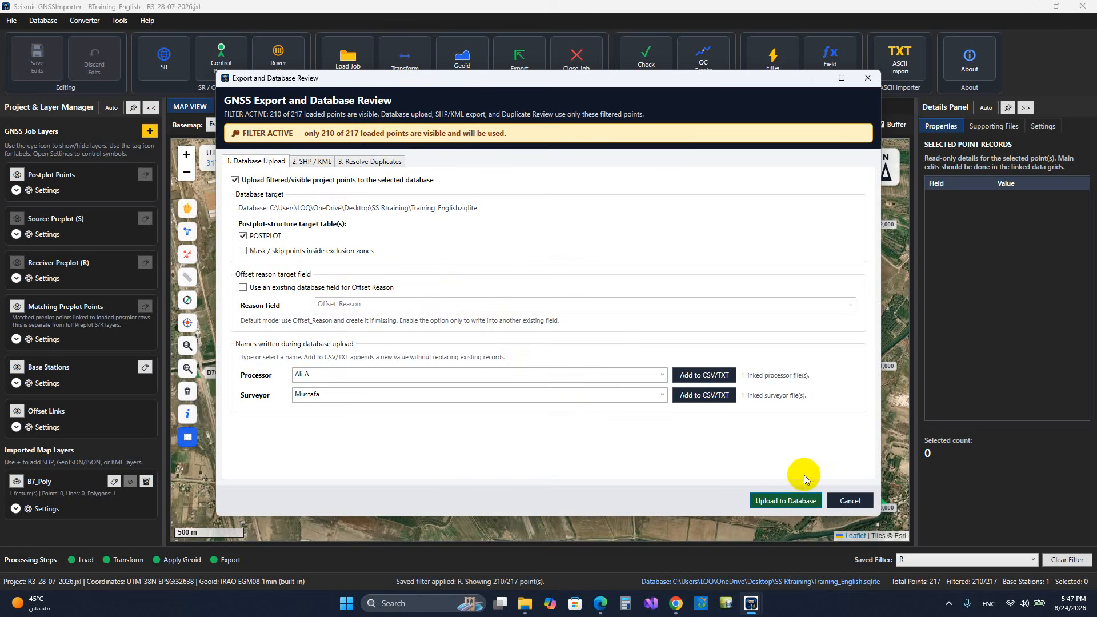
left_click(841, 501)
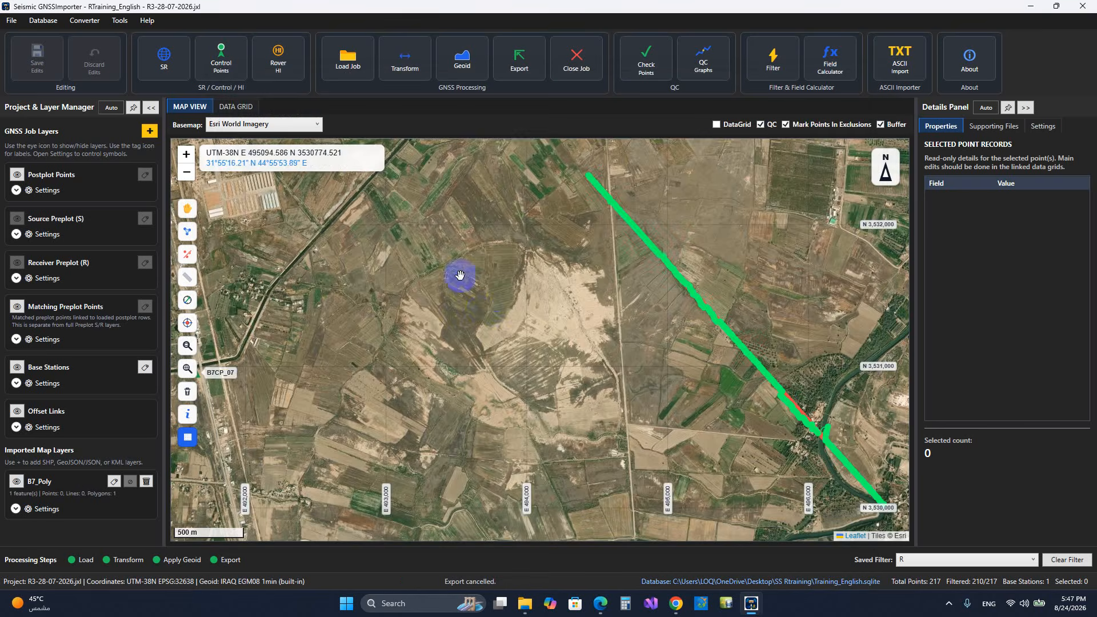
left_click_drag(591, 339, 424, 326)
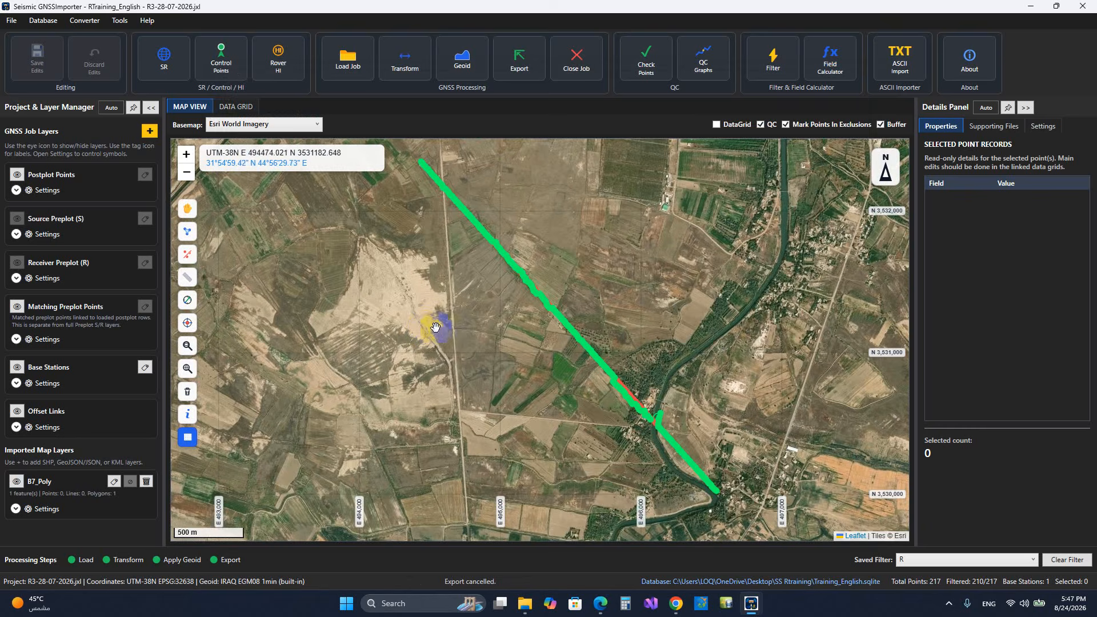